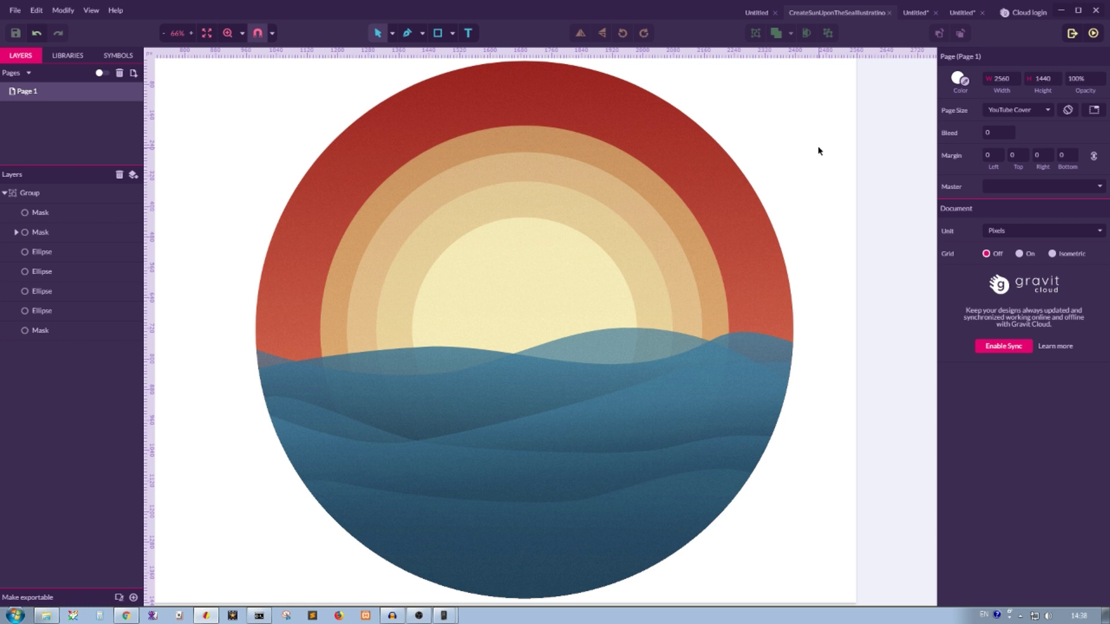
# Open the New Design dialog with Alt+N over the finished illustration.
pyautogui.hotkey('alt', 'n')
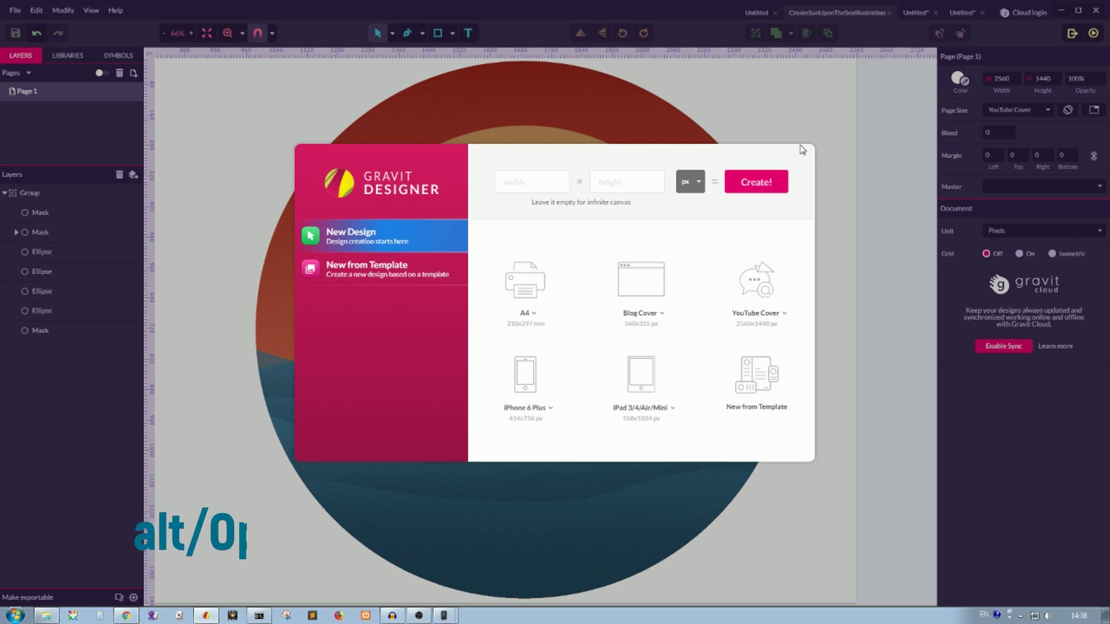
# Create a 560 × 315 Blog Cover document and fit the page in view.
pyautogui.click(634, 298)
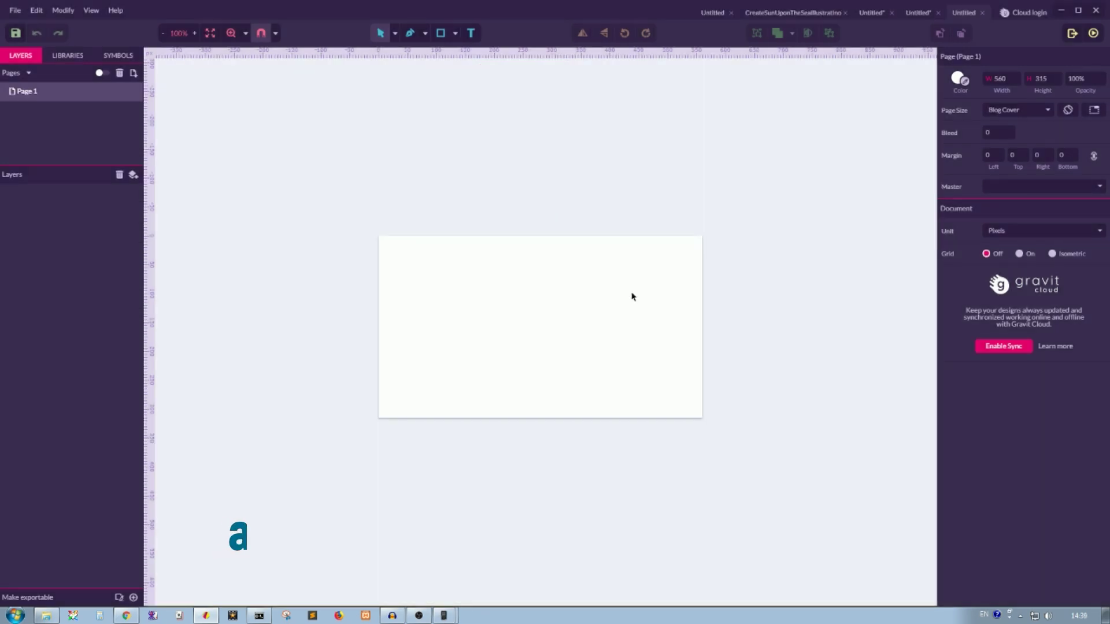
pyautogui.click(210, 32)
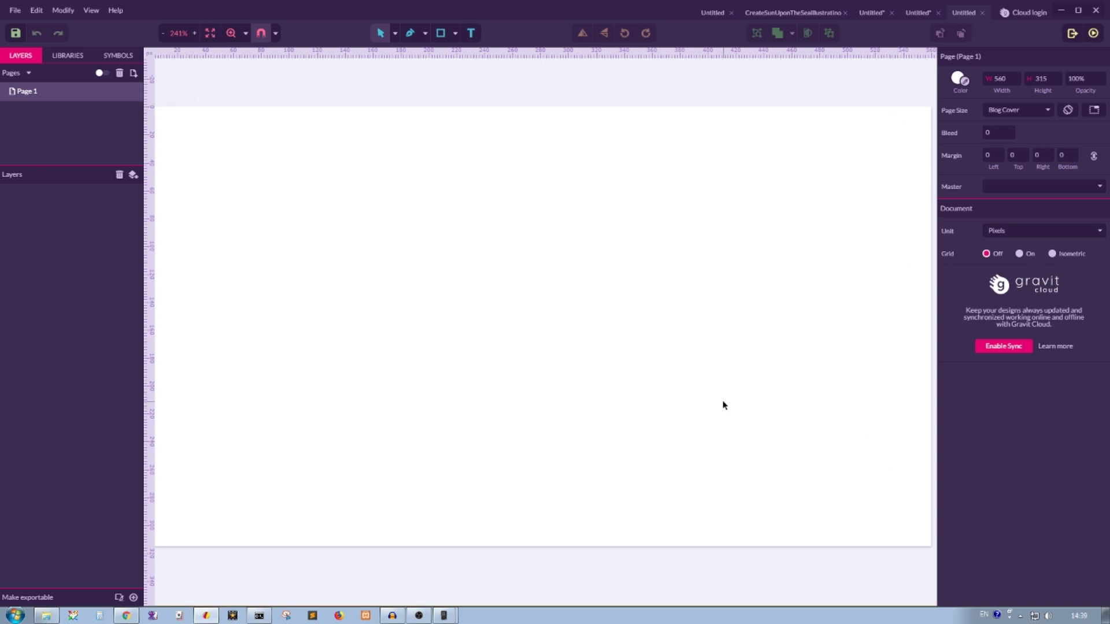
# Draw a 300 × 300 ellipse and position it at X 158, Y 7.5.
pyautogui.click(455, 34)
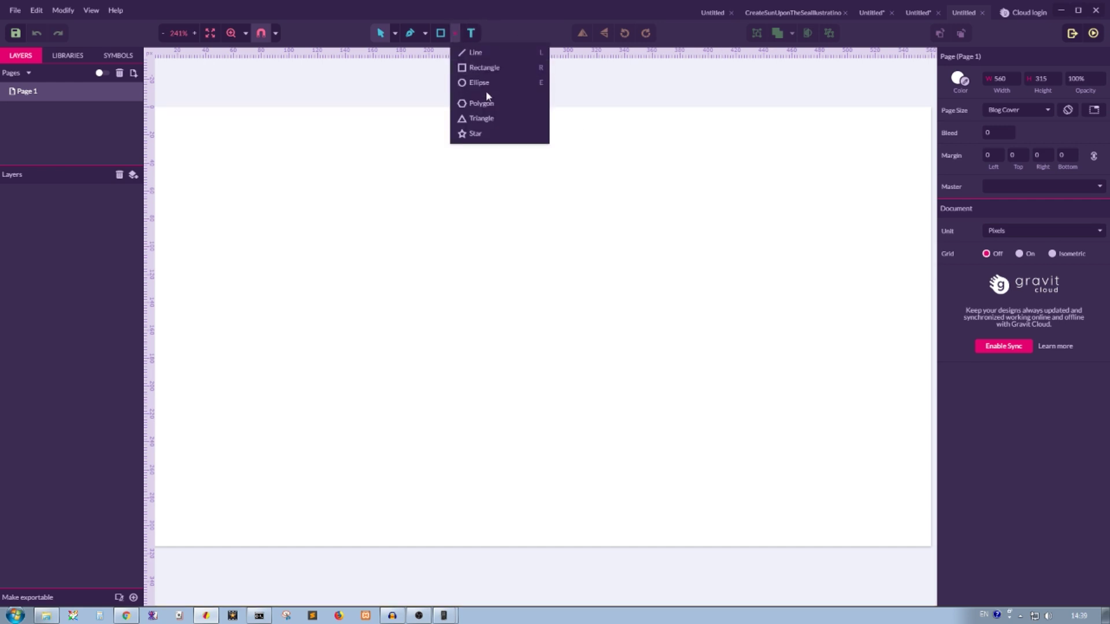
pyautogui.click(486, 87)
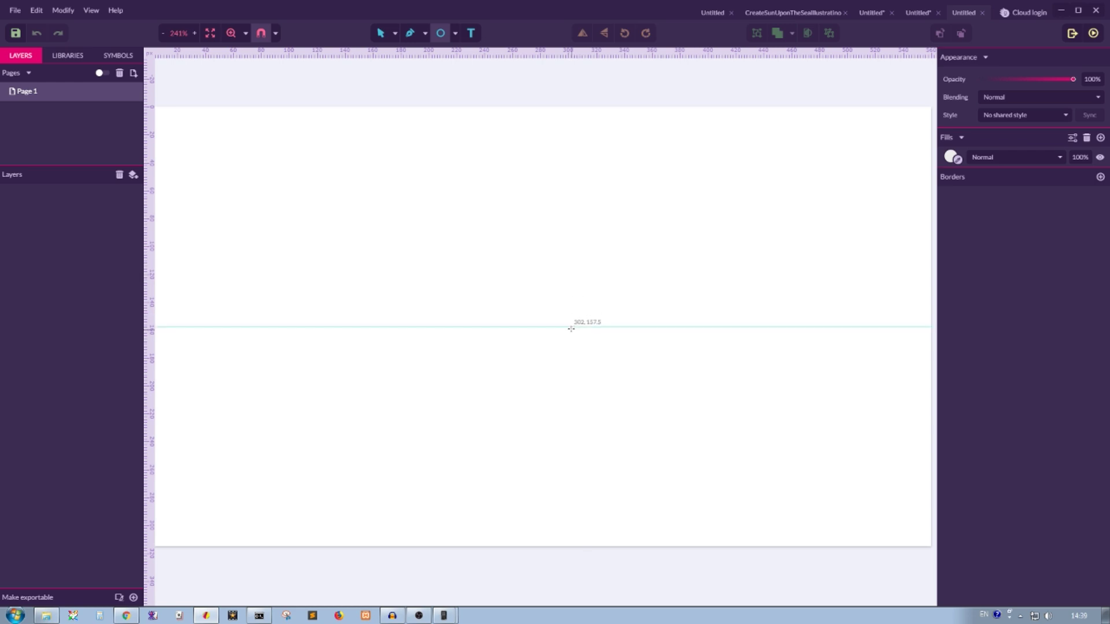
pyautogui.moveTo(573, 325)
pyautogui.mouseDown()
pyautogui.moveTo(651, 477)
pyautogui.moveTo(657, 535)
pyautogui.mouseUp()
pyautogui.click(1006, 94)
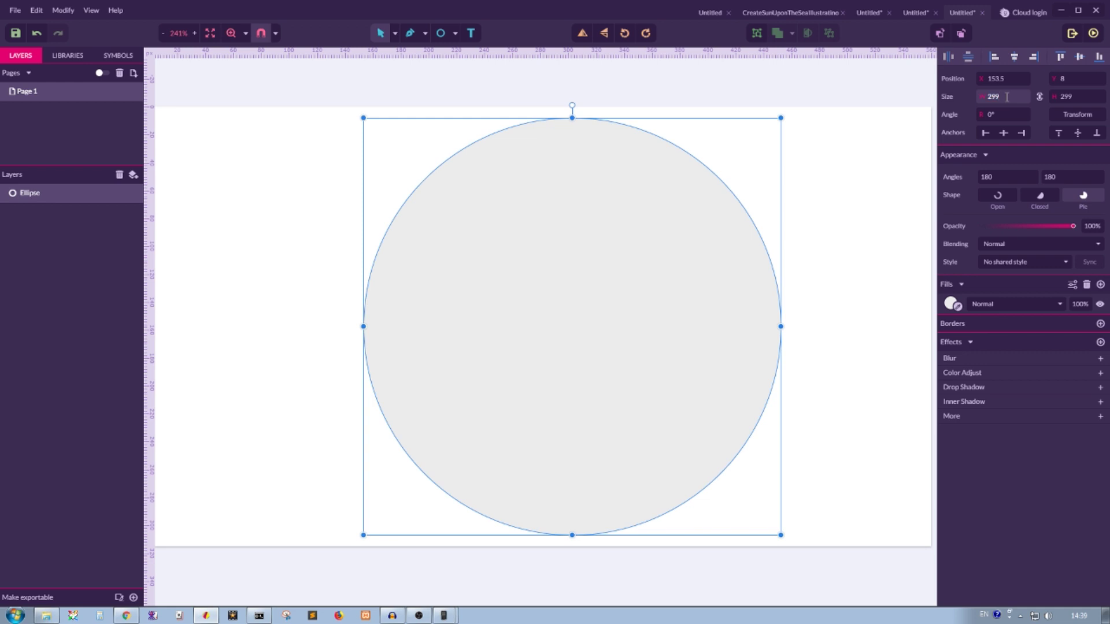
pyautogui.press('Up')
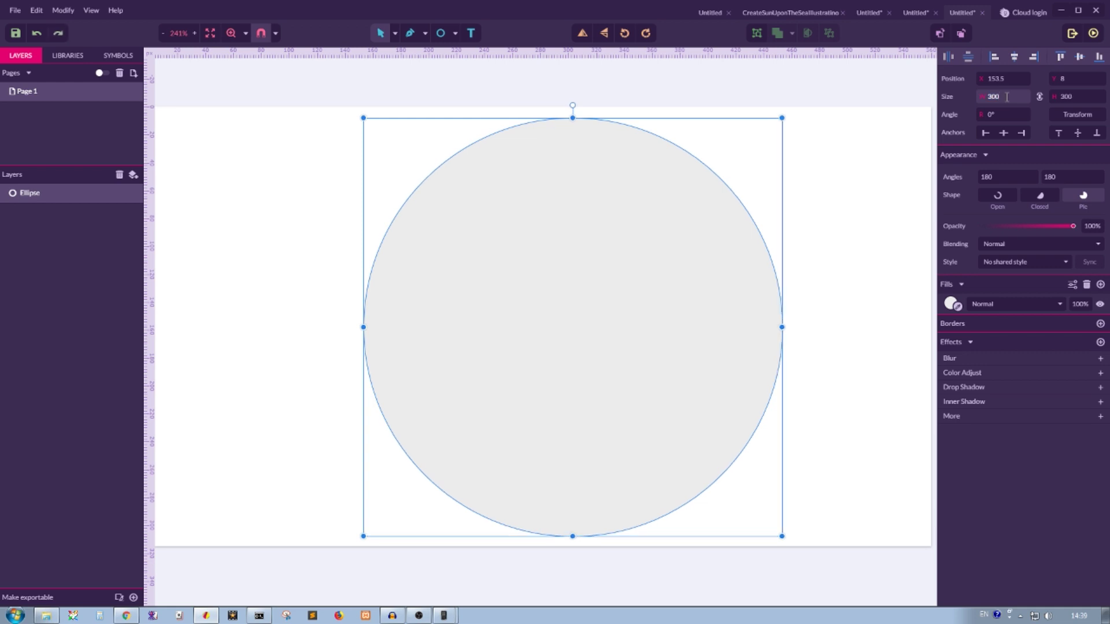
pyautogui.click(846, 155)
pyautogui.moveTo(627, 210); pyautogui.dragTo(633, 211)
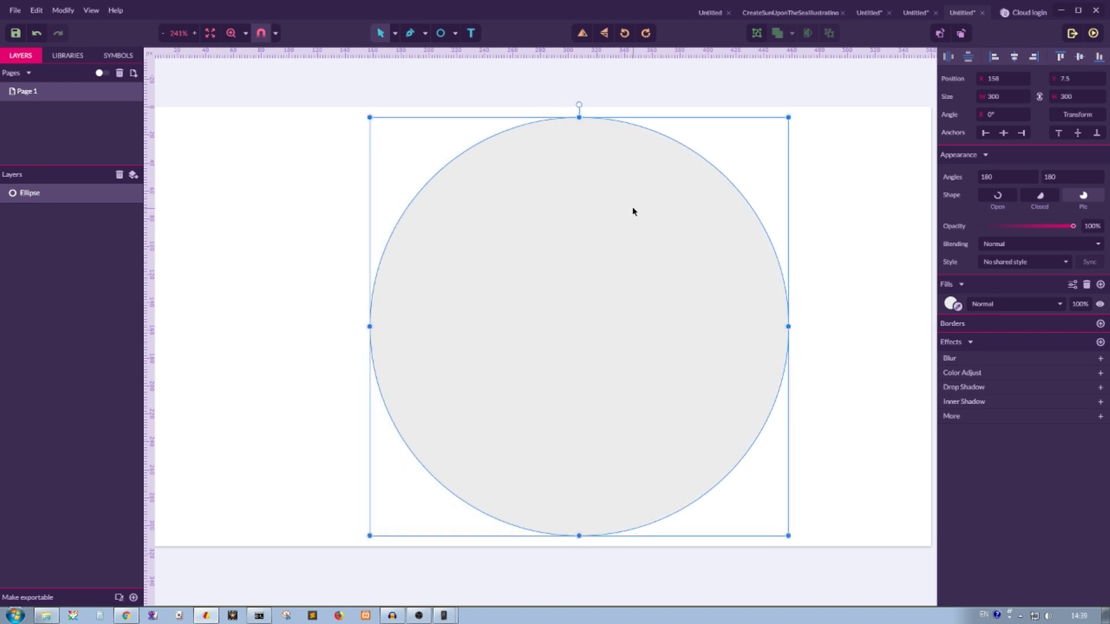
# Duplicate the circle twice, hide and lock both copies, and select the bottom circle.
pyautogui.hotkey('ctrl', 'd')
pyautogui.hotkey('ctrl', 'd')
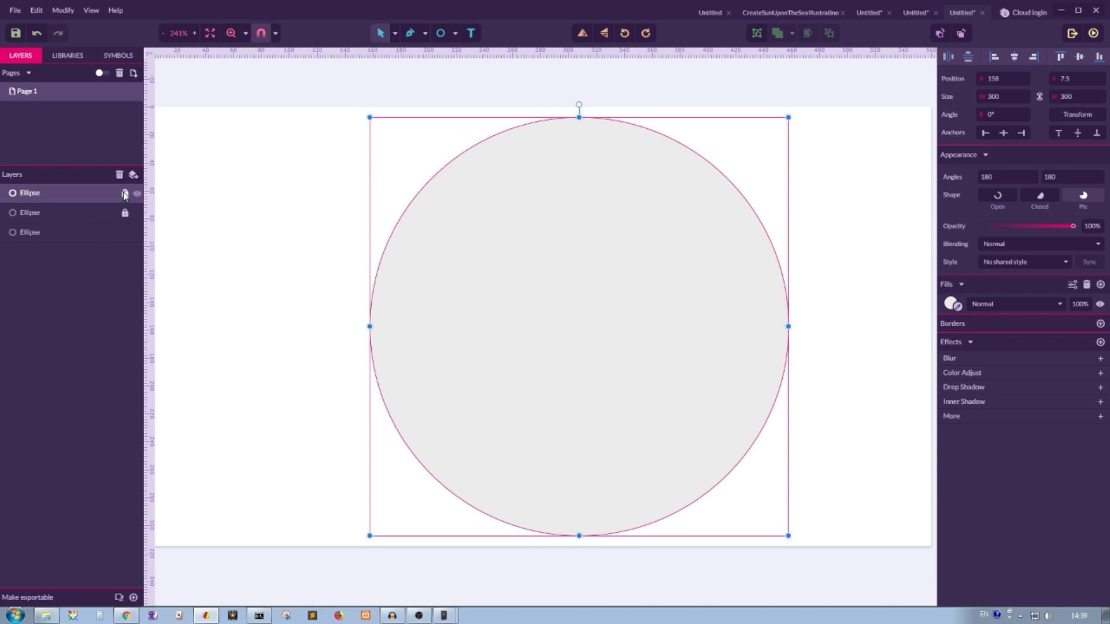
pyautogui.click(138, 194)
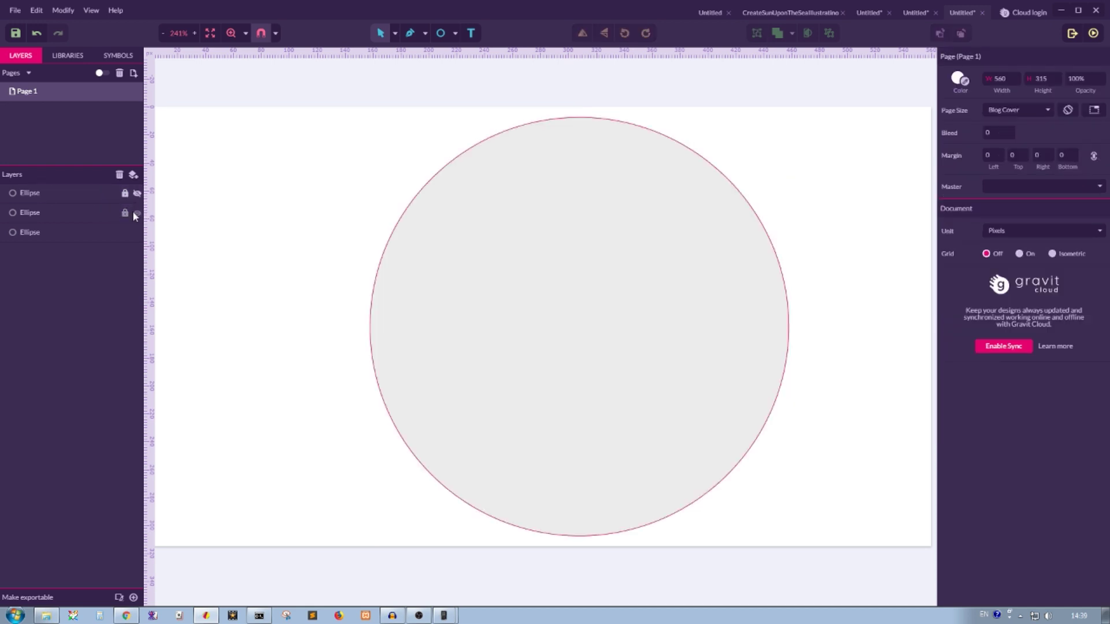
pyautogui.click(137, 214)
pyautogui.click(92, 233)
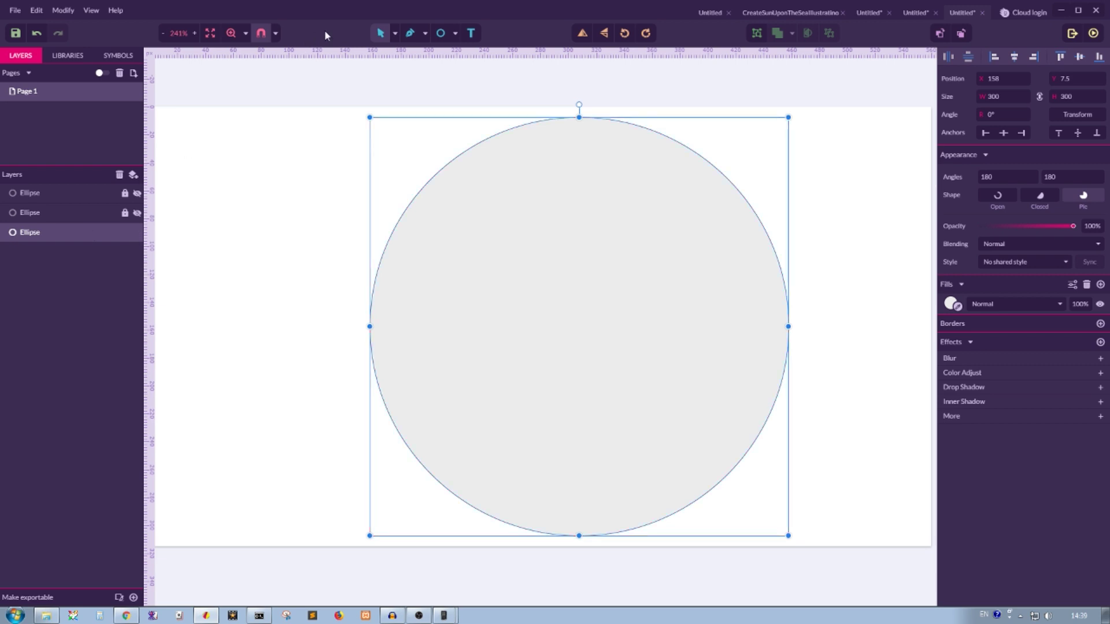
# Draw the curved wavy top edge of a pen path across the circle.
pyautogui.click(426, 35)
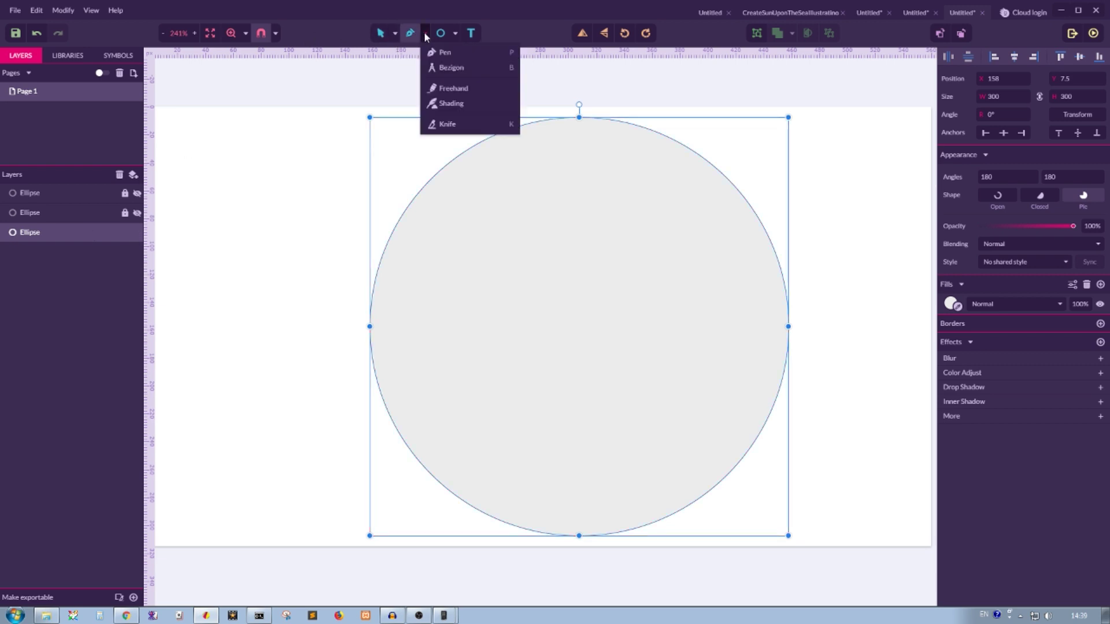
pyautogui.click(435, 52)
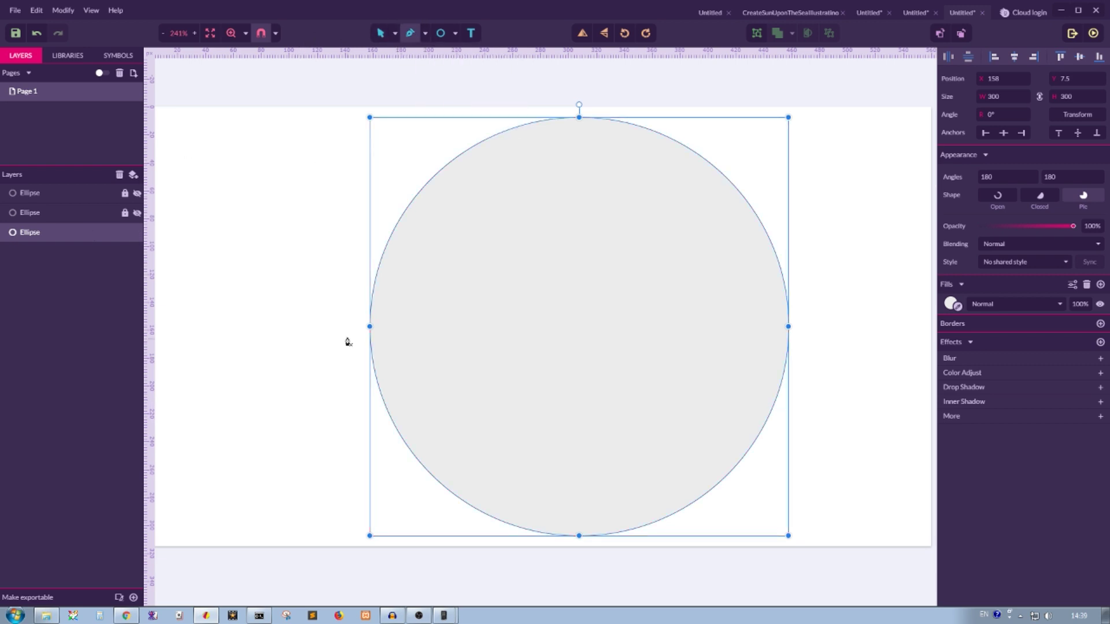
pyautogui.moveTo(343, 328); pyautogui.dragTo(382, 317)
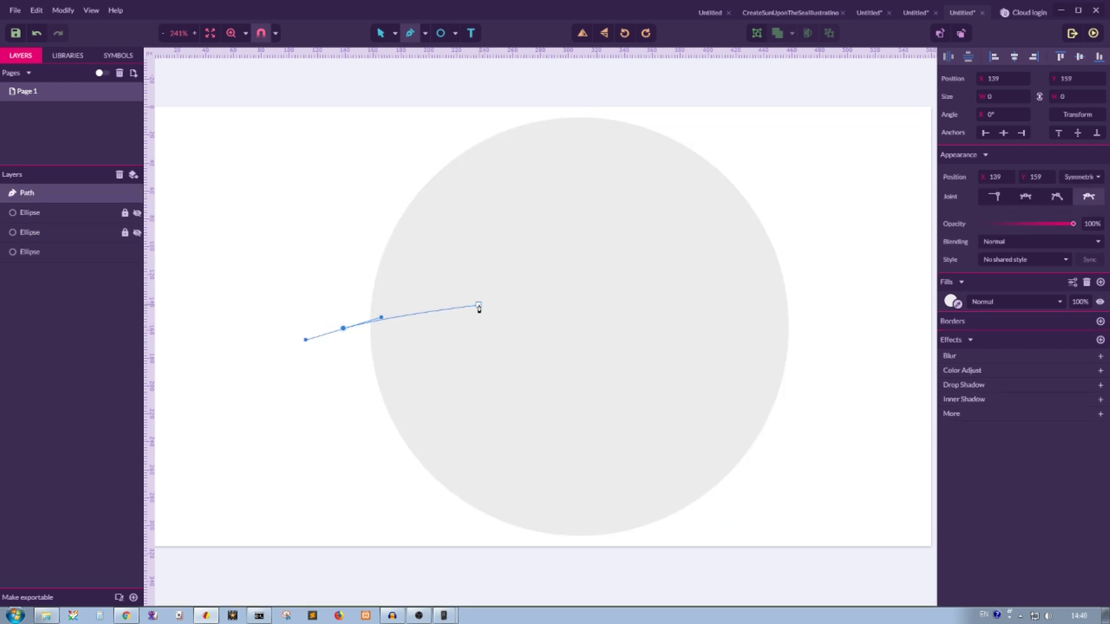
pyautogui.moveTo(478, 333); pyautogui.dragTo(523, 328)
pyautogui.moveTo(612, 293); pyautogui.dragTo(663, 294)
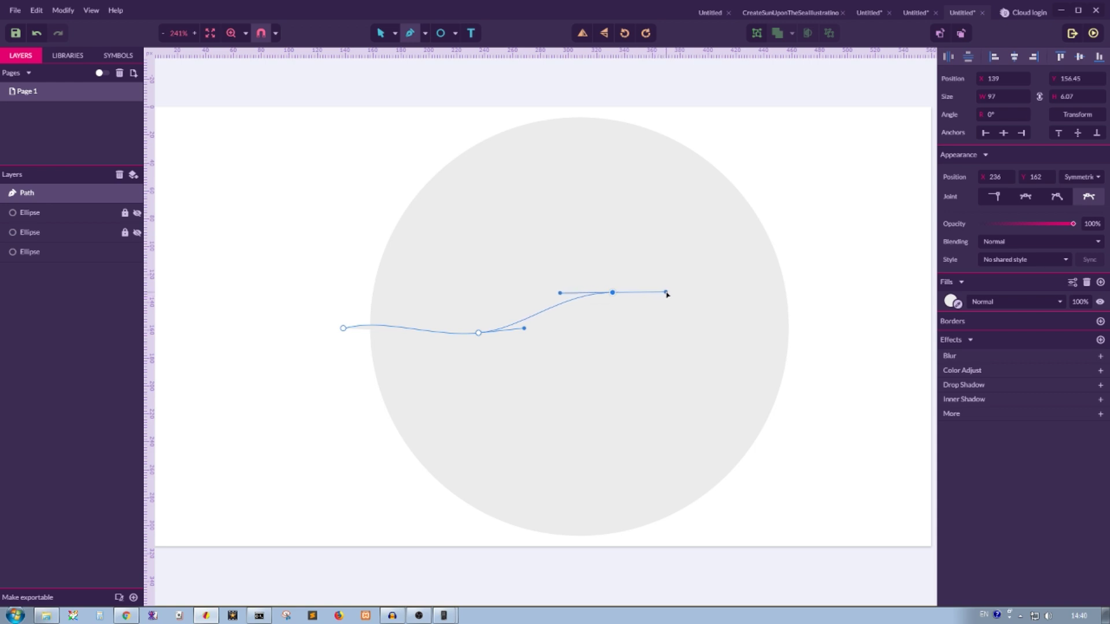
pyautogui.click(792, 323)
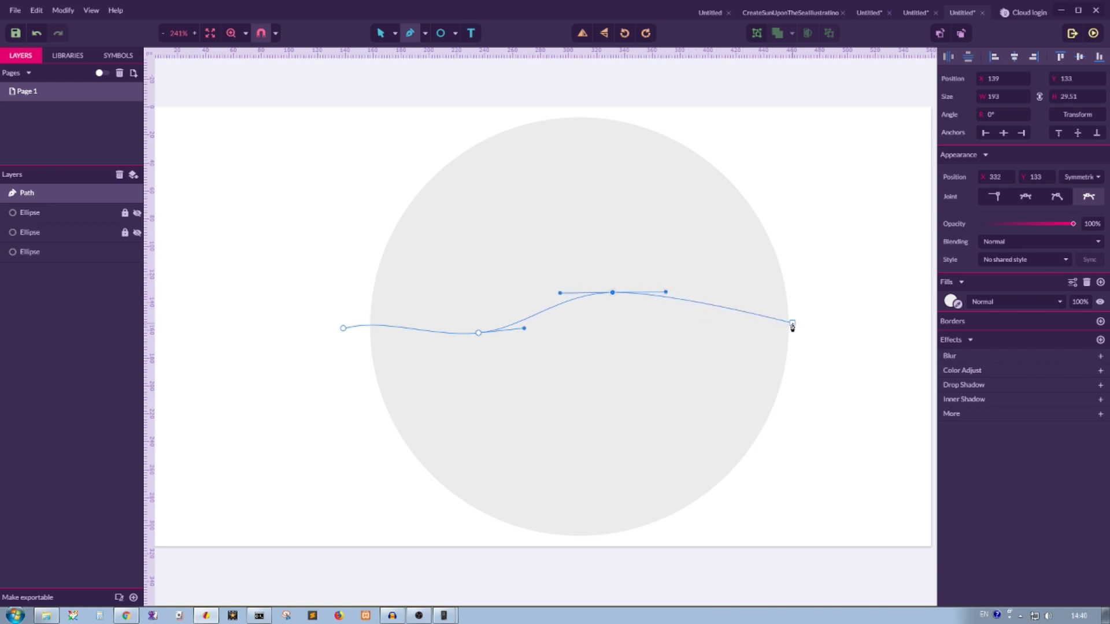
pyautogui.moveTo(792, 327); pyautogui.dragTo(875, 316)
# Close the wave around the circle's bottom, remove its fill and add a dark border.
pyautogui.click(804, 457)
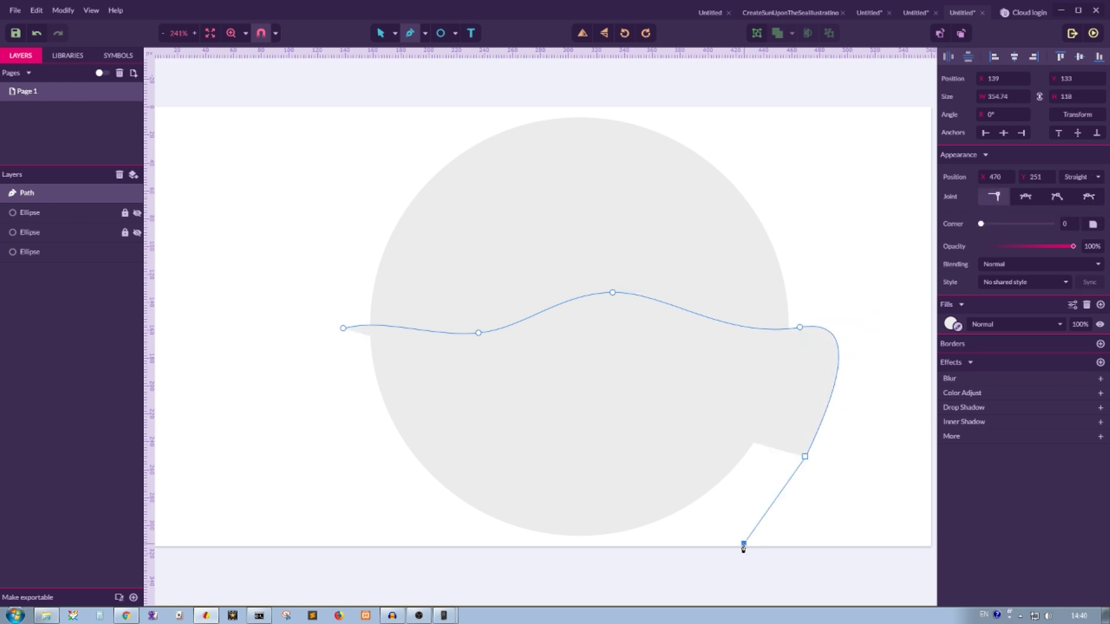
pyautogui.click(744, 543)
pyautogui.click(604, 575)
pyautogui.click(424, 552)
pyautogui.click(326, 376)
pyautogui.moveTo(345, 329); pyautogui.dragTo(381, 316)
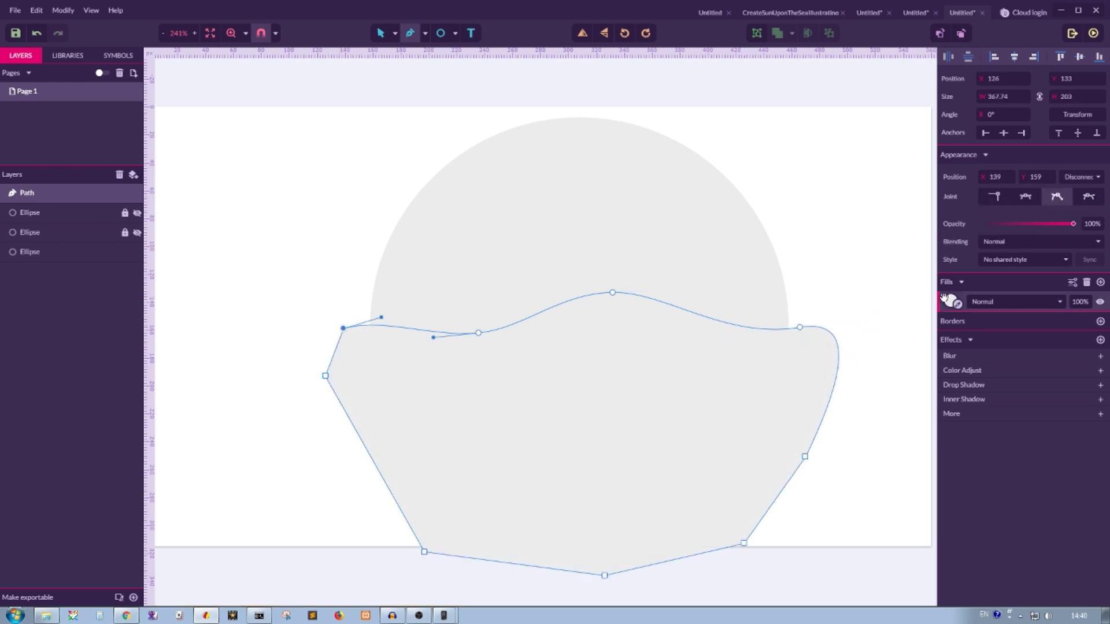
pyautogui.click(1086, 304)
pyautogui.click(1100, 301)
pyautogui.press('Escape')
pyautogui.click(309, 225)
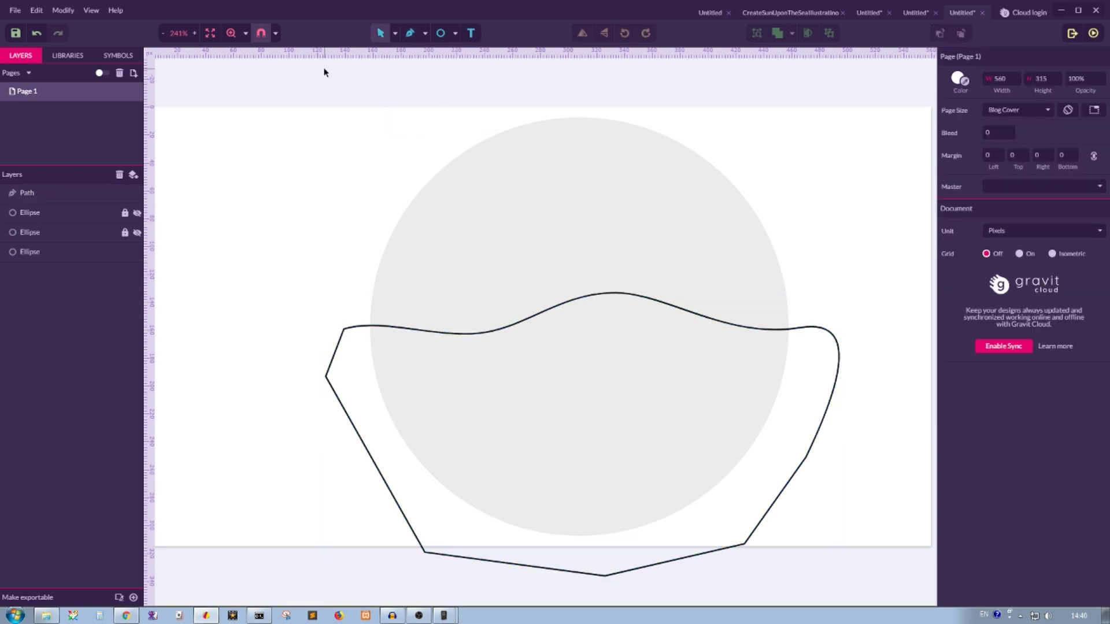
# Draw a second closed wave shape across the circle and remove its white fill.
pyautogui.click(410, 33)
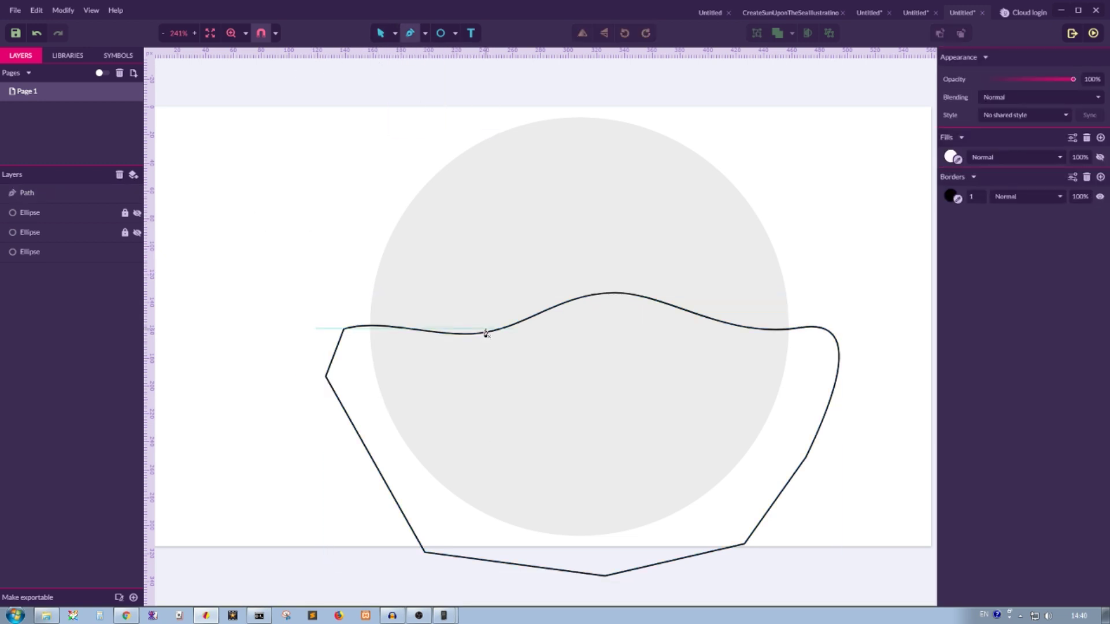
pyautogui.moveTo(310, 388); pyautogui.dragTo(339, 383)
pyautogui.moveTo(433, 362); pyautogui.dragTo(461, 363)
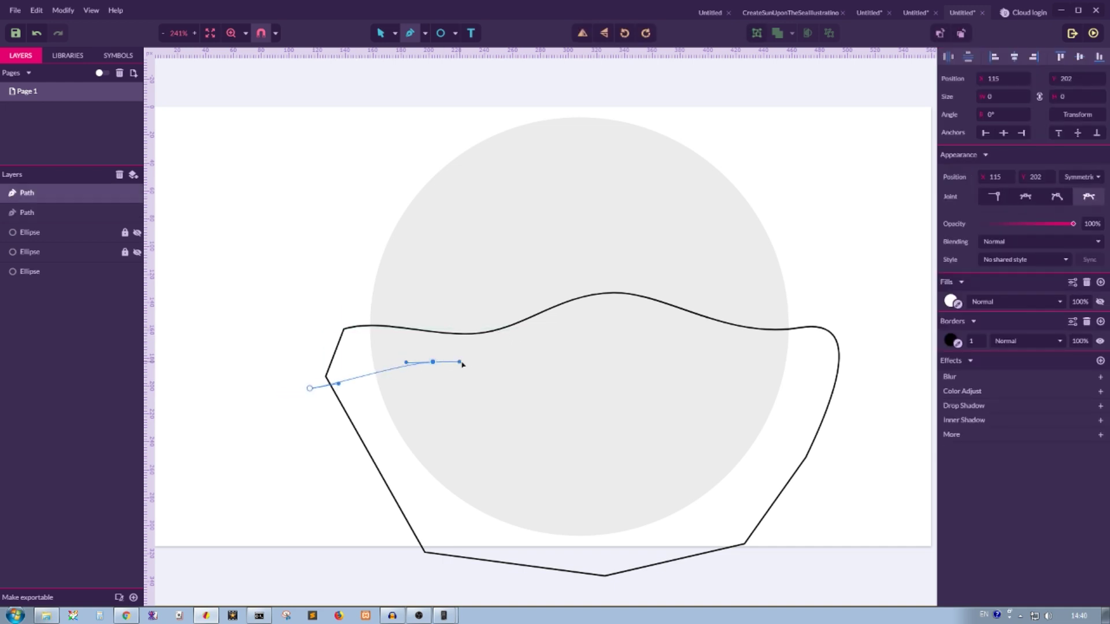
pyautogui.moveTo(551, 377); pyautogui.dragTo(579, 377)
pyautogui.moveTo(693, 341); pyautogui.dragTo(730, 342)
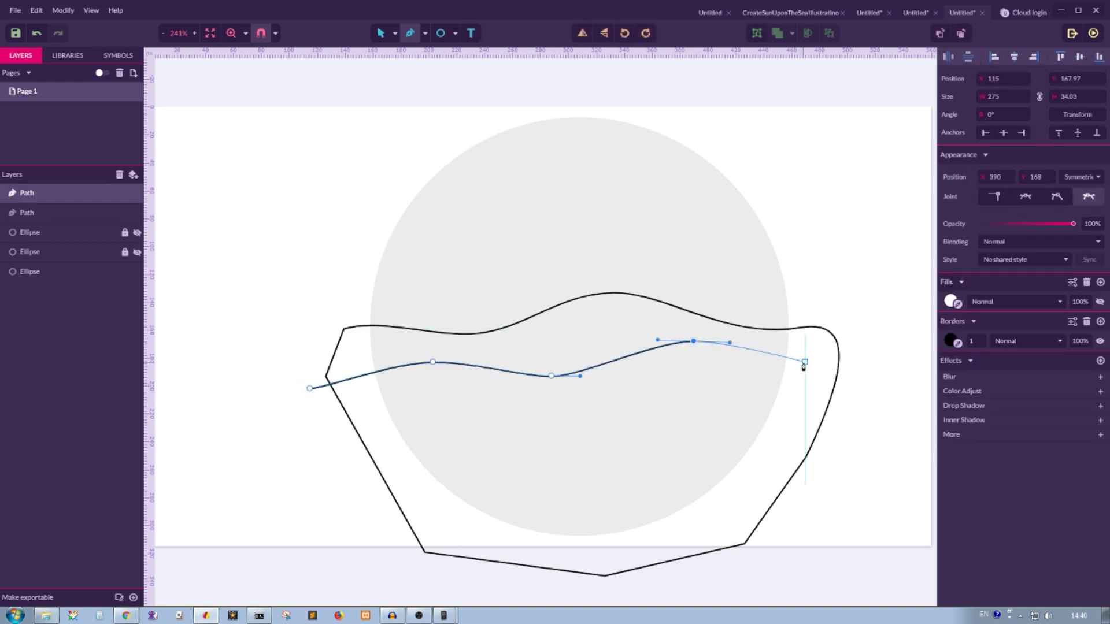
pyautogui.moveTo(816, 359); pyautogui.dragTo(855, 376)
pyautogui.click(828, 481)
pyautogui.click(781, 563)
pyautogui.click(577, 572)
pyautogui.click(404, 547)
pyautogui.click(369, 505)
pyautogui.click(310, 388)
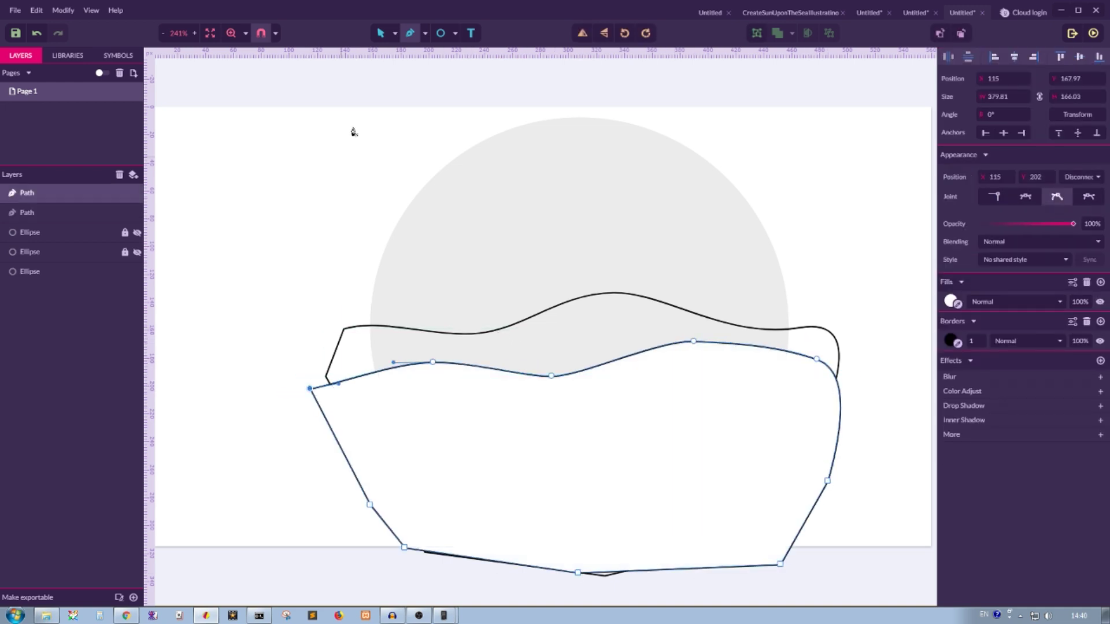
pyautogui.moveTo(971, 302); pyautogui.dragTo(944, 294)
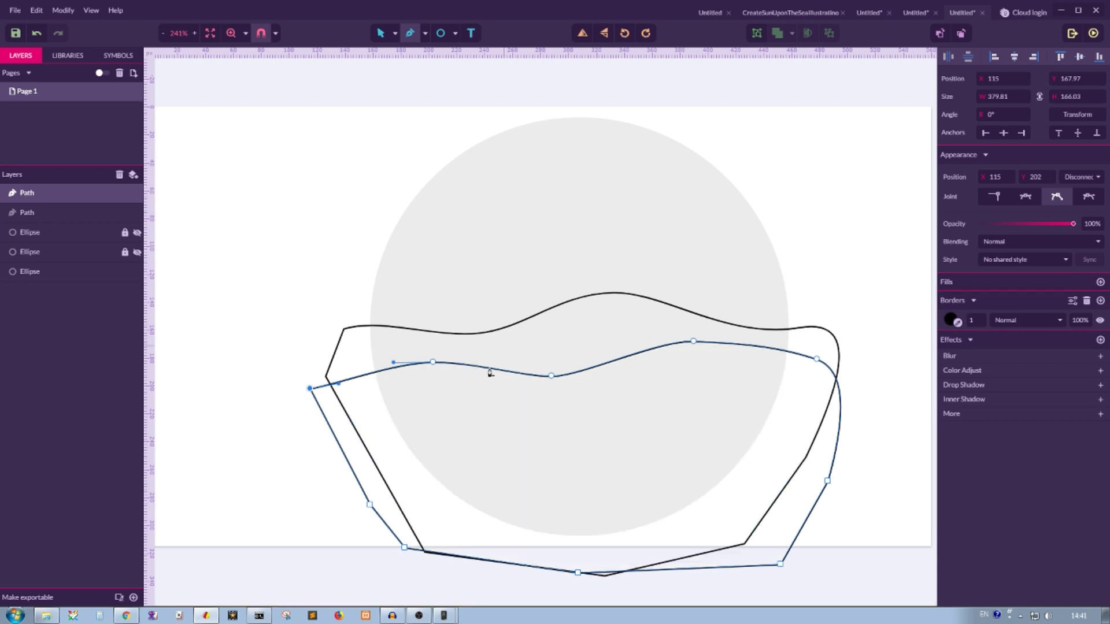
# Draw a third closed wave path lower down, redoing its mistaken first curve.
pyautogui.click(425, 32)
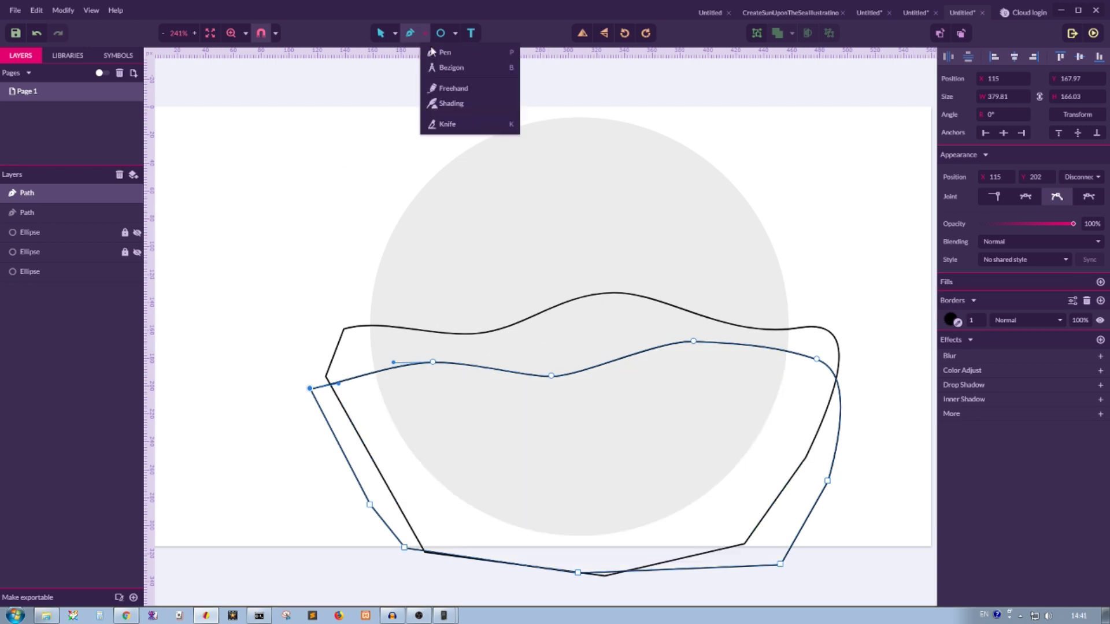
pyautogui.click(425, 32)
pyautogui.click(364, 438)
pyautogui.moveTo(426, 399); pyautogui.dragTo(483, 412)
pyautogui.hotkey('ctrl', 'z')
pyautogui.hotkey('ctrl', 'z')
pyautogui.click(360, 383)
pyautogui.moveTo(566, 379); pyautogui.dragTo(615, 386)
pyautogui.moveTo(717, 406); pyautogui.dragTo(755, 411)
pyautogui.click(850, 376)
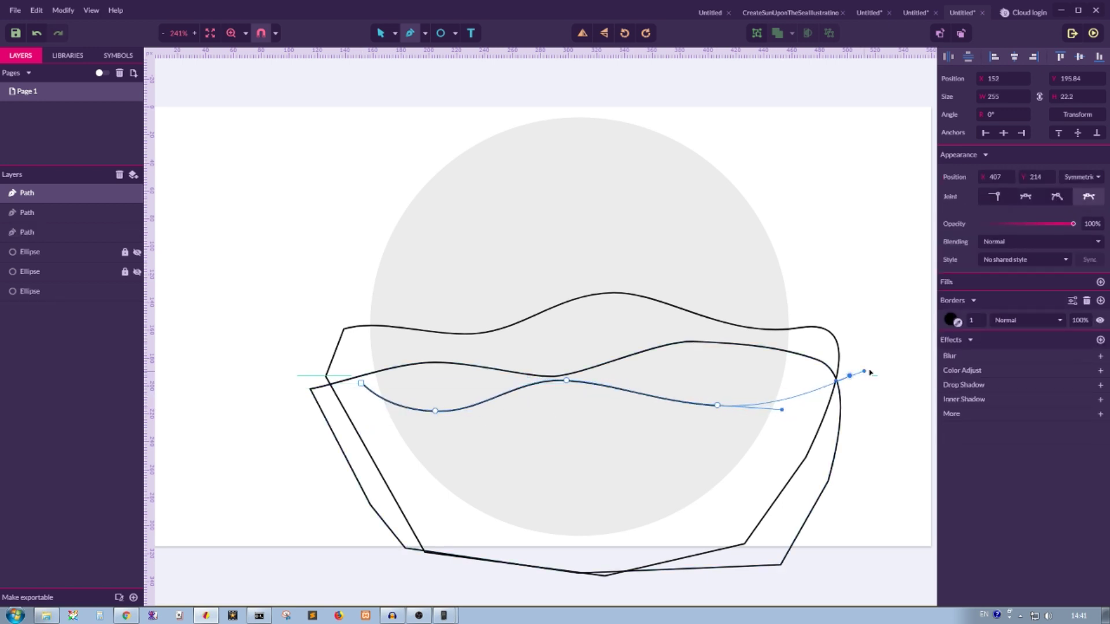
pyautogui.click(778, 549)
pyautogui.click(513, 574)
pyautogui.click(424, 510)
pyautogui.click(361, 383)
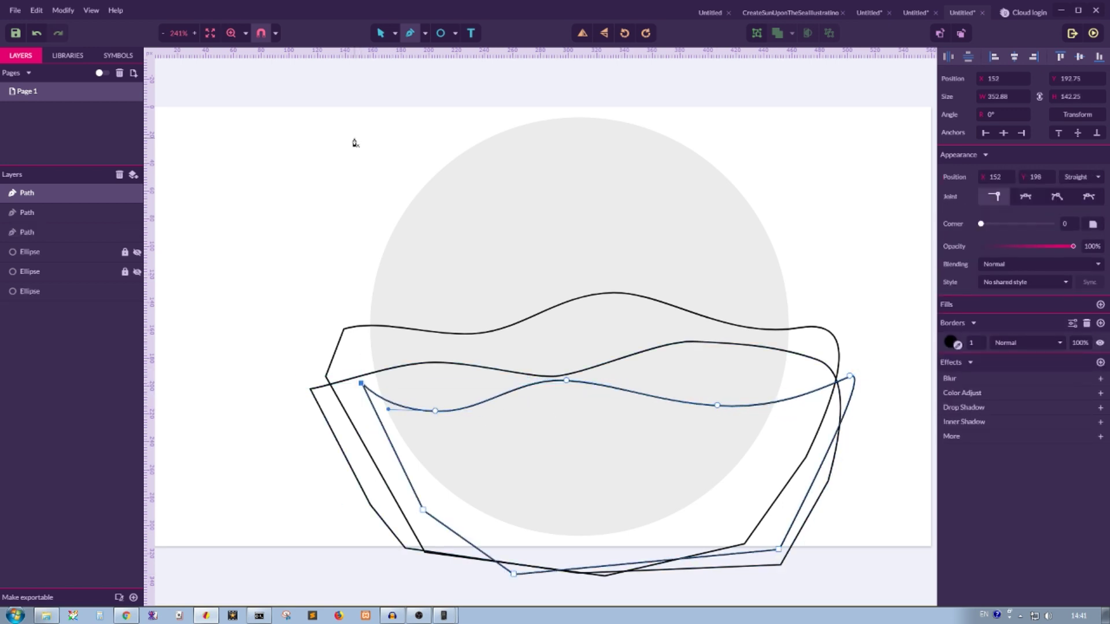
pyautogui.click(425, 33)
pyautogui.press('Escape')
# Draw a fourth closed wave shape near the bottom and remove its fill.
pyautogui.click(455, 33)
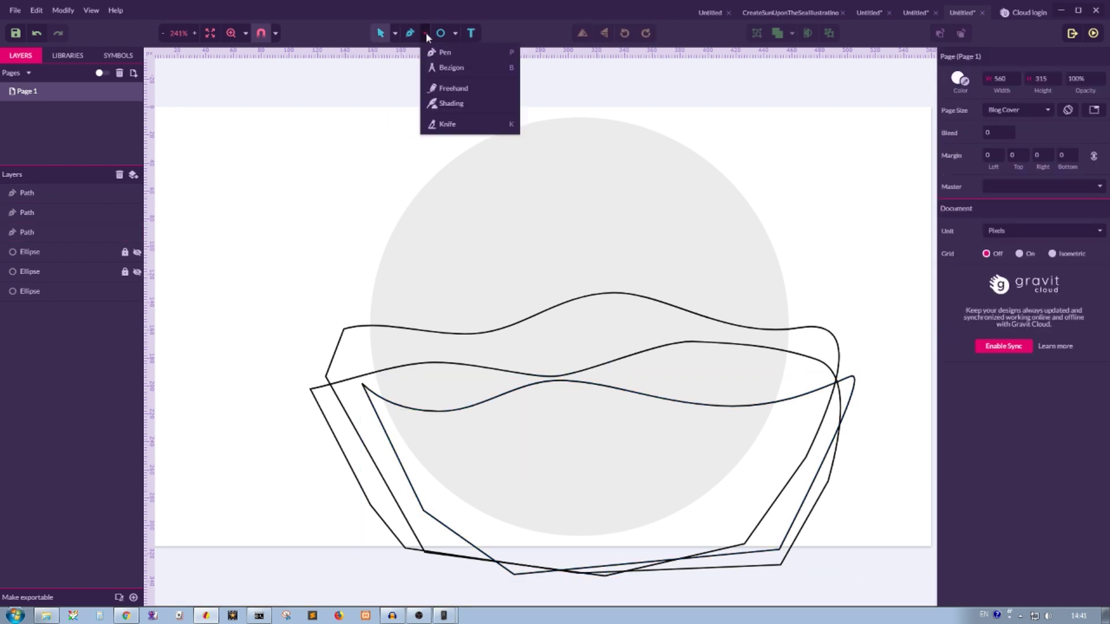
pyautogui.click(394, 466)
pyautogui.moveTo(468, 438); pyautogui.dragTo(496, 436)
pyautogui.moveTo(566, 447); pyautogui.dragTo(619, 450)
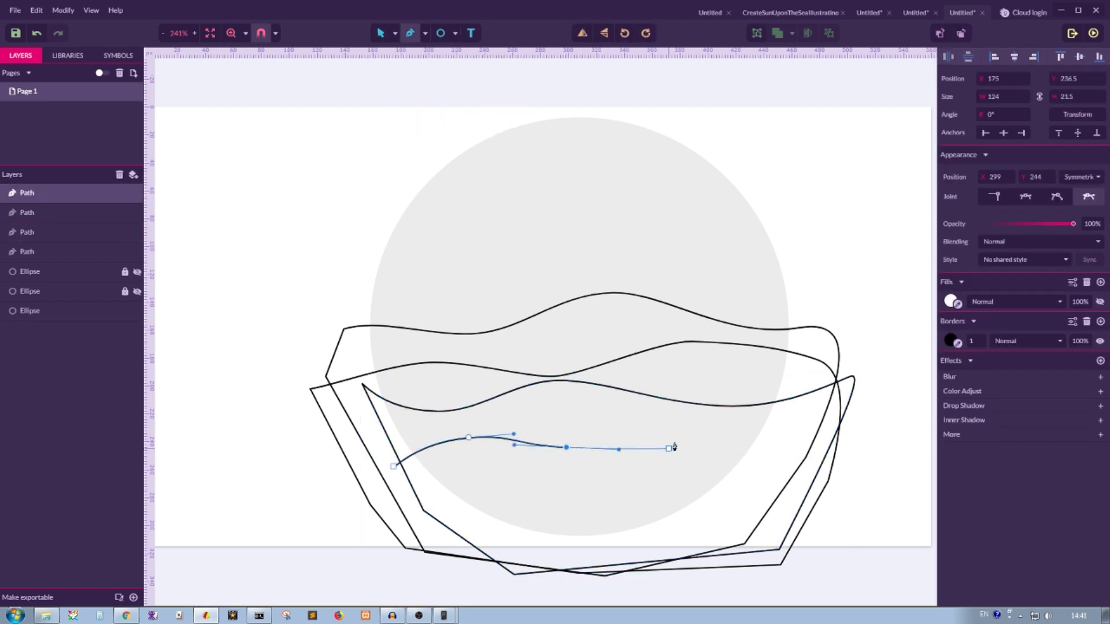
pyautogui.moveTo(698, 431); pyautogui.dragTo(741, 431)
pyautogui.click(805, 452)
pyautogui.click(744, 529)
pyautogui.click(640, 571)
pyautogui.click(423, 529)
pyautogui.click(393, 466)
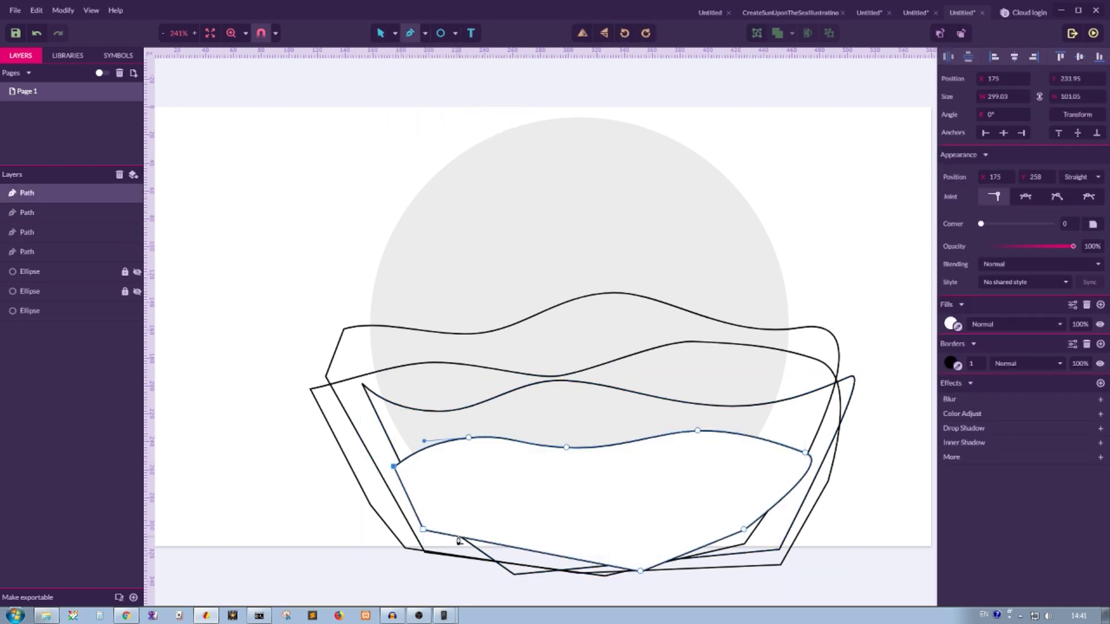
pyautogui.moveTo(946, 323); pyautogui.dragTo(533, 422)
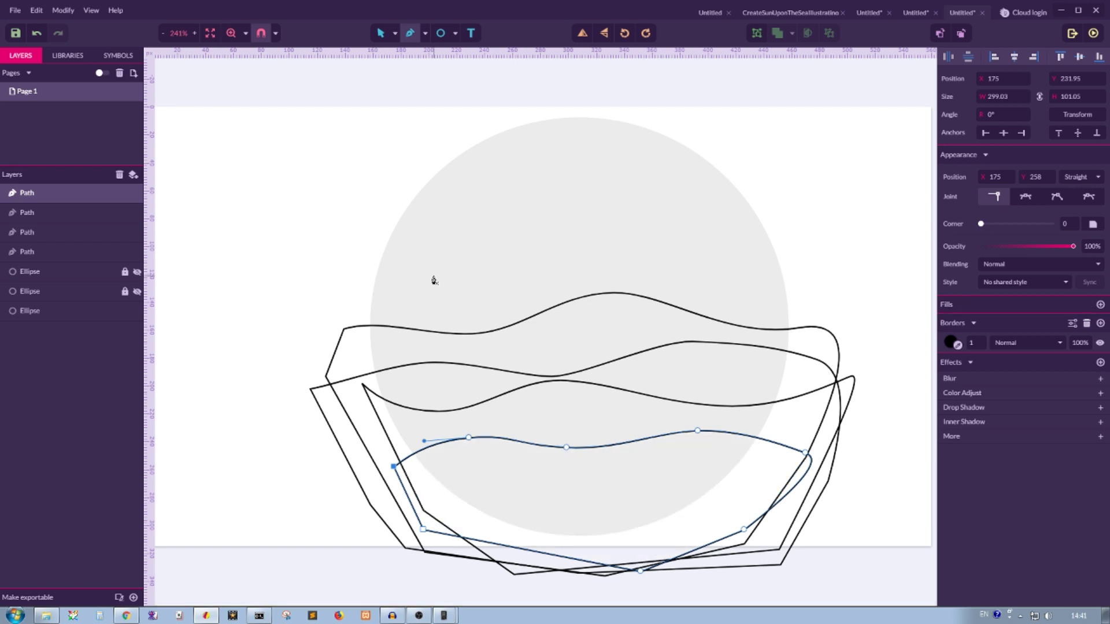
pyautogui.press('Escape')
# Draw a fifth, lowest closed wave shape and remove its white fill.
pyautogui.click(390, 510)
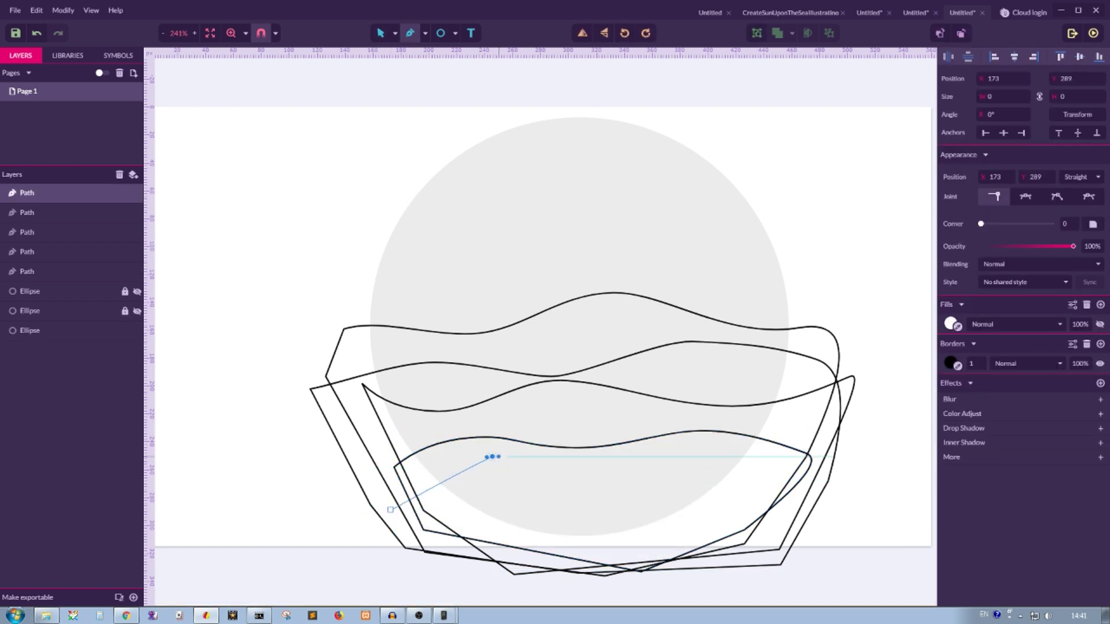
pyautogui.press('Escape')
pyautogui.click(393, 438)
pyautogui.click(467, 471)
pyautogui.click(573, 438)
pyautogui.click(678, 473)
pyautogui.click(749, 491)
pyautogui.click(721, 543)
pyautogui.click(507, 547)
pyautogui.click(445, 513)
pyautogui.click(393, 438)
pyautogui.moveTo(951, 323); pyautogui.dragTo(520, 157)
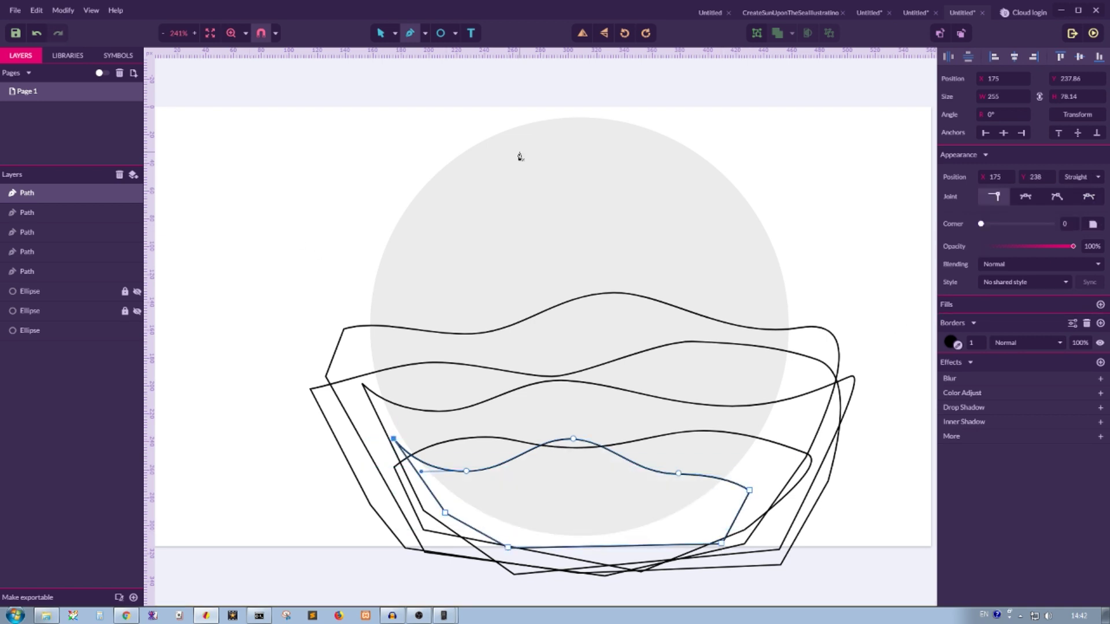
# Switch to the Select tool and open the top wave for point editing.
pyautogui.click(425, 33)
pyautogui.click(380, 33)
pyautogui.doubleClick(478, 335)
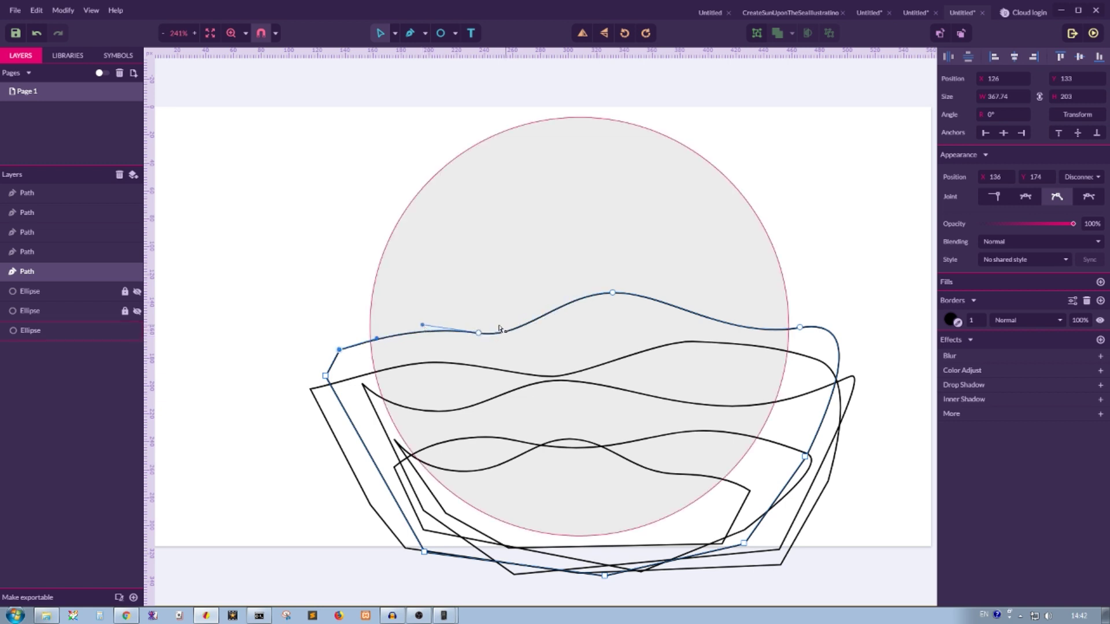
# Lower the top wave's crest and nudge its left anchor down and left.
pyautogui.click(479, 334)
pyautogui.moveTo(480, 337); pyautogui.dragTo(480, 349)
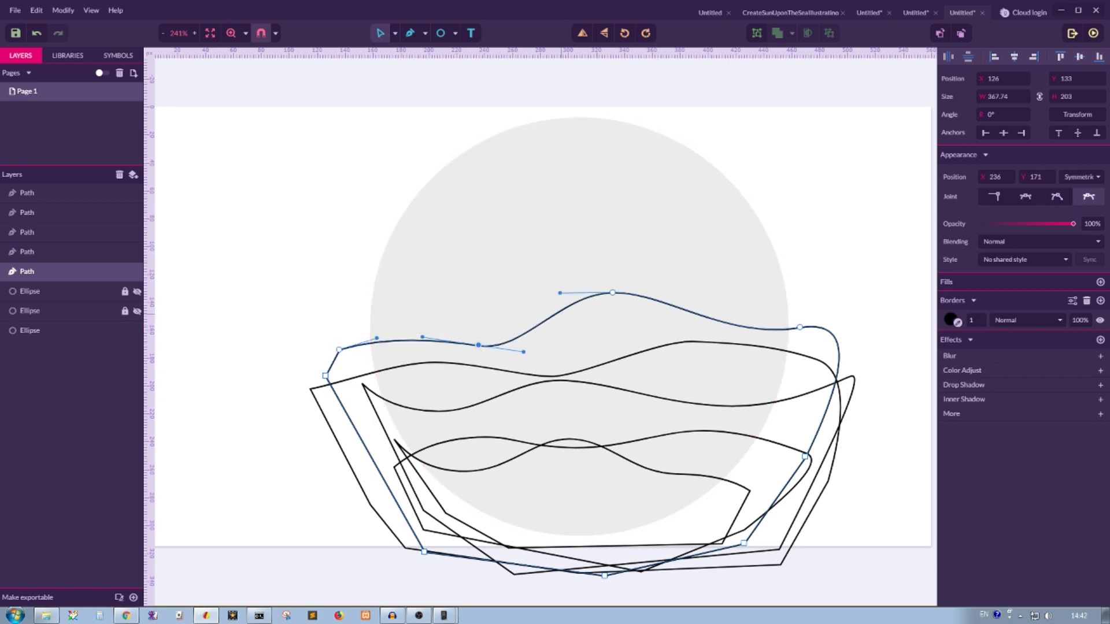
pyautogui.click(615, 296)
pyautogui.moveTo(614, 296); pyautogui.dragTo(616, 308)
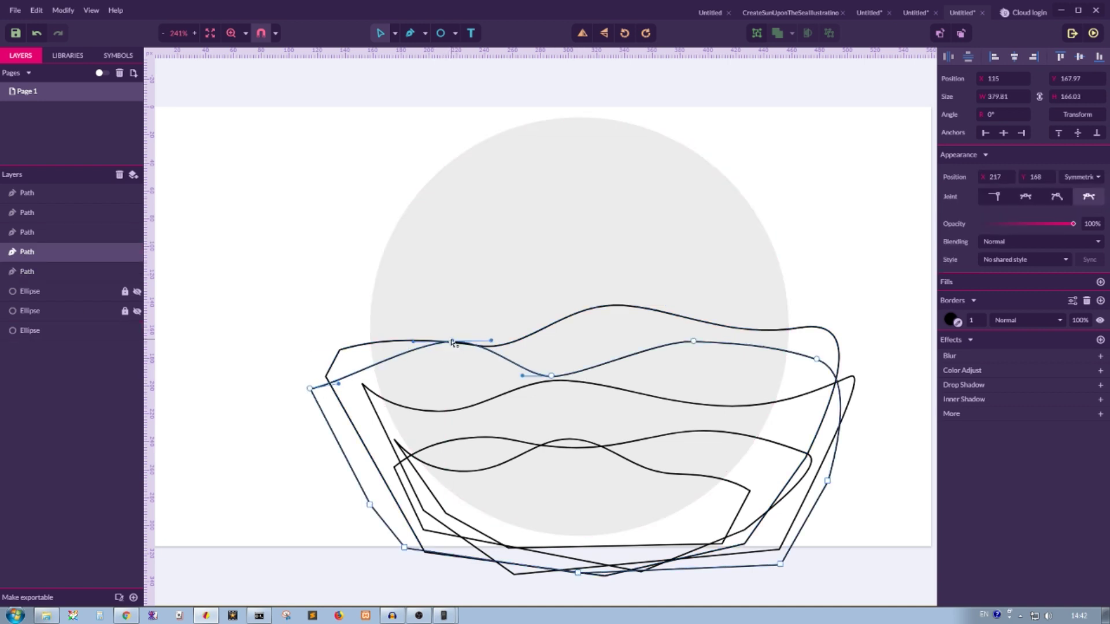
pyautogui.click(478, 346)
pyautogui.moveTo(479, 347); pyautogui.dragTo(465, 355)
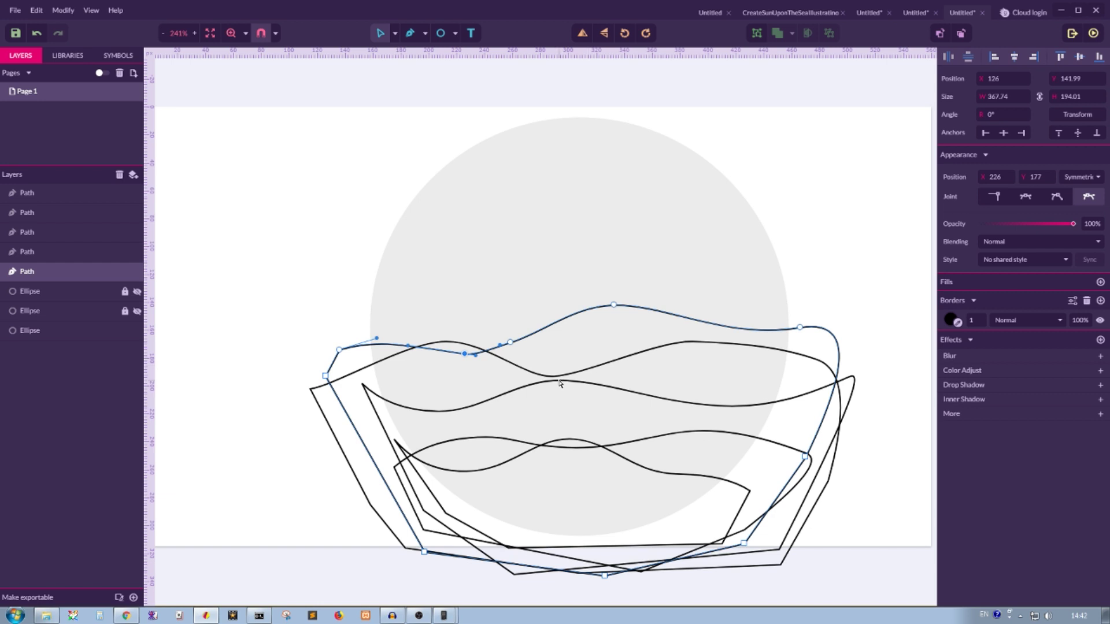
# Adjust anchors on the lower waves, raising the bottom wave's right corner.
pyautogui.click(69, 234)
pyautogui.click(558, 368)
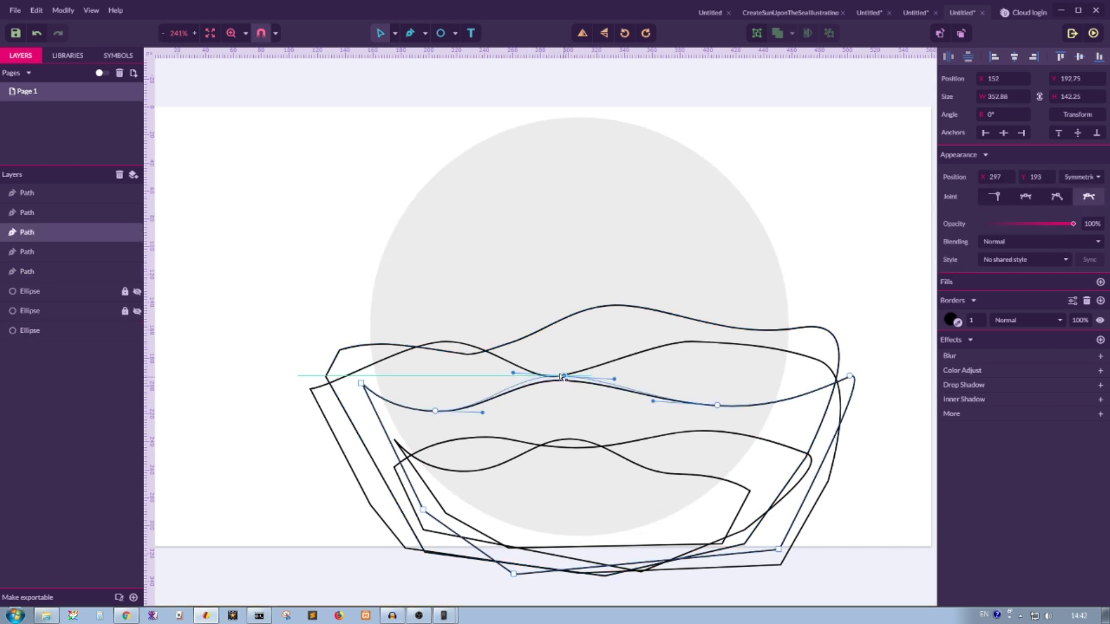
pyautogui.click(883, 339)
pyautogui.click(719, 435)
pyautogui.click(697, 431)
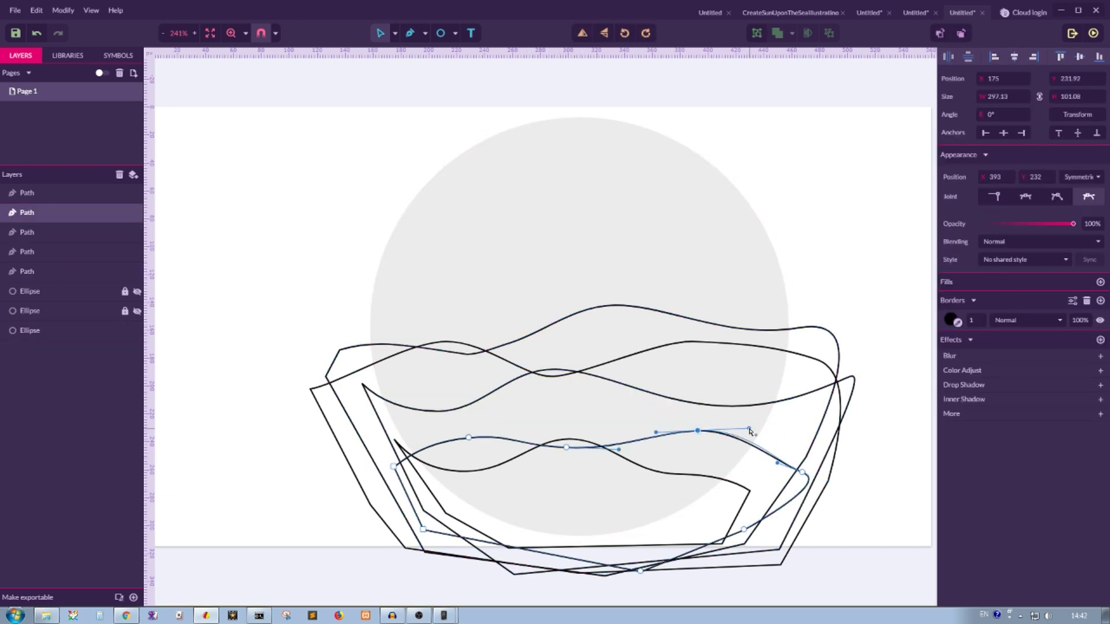
pyautogui.click(693, 509)
pyautogui.click(746, 489)
pyautogui.click(749, 479)
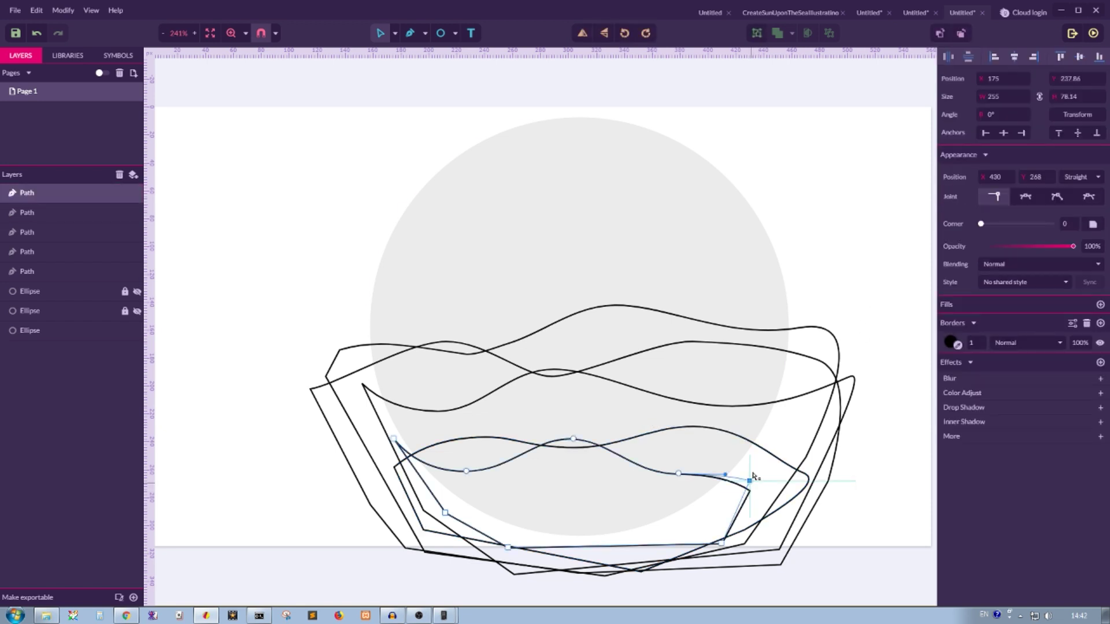
pyautogui.moveTo(753, 475); pyautogui.dragTo(758, 463)
pyautogui.click(859, 287)
pyautogui.click(42, 275)
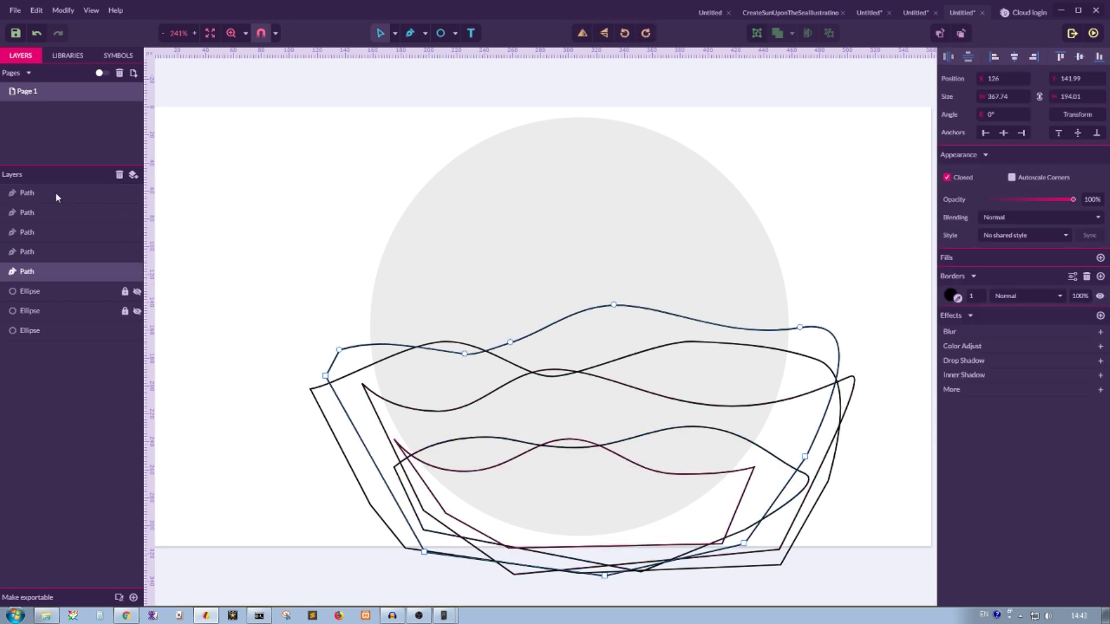
# Select the five wave layers with the grey ellipse and clip them inside it.
pyautogui.keyDown('shift'); pyautogui.click(56, 193); pyautogui.keyUp('shift')
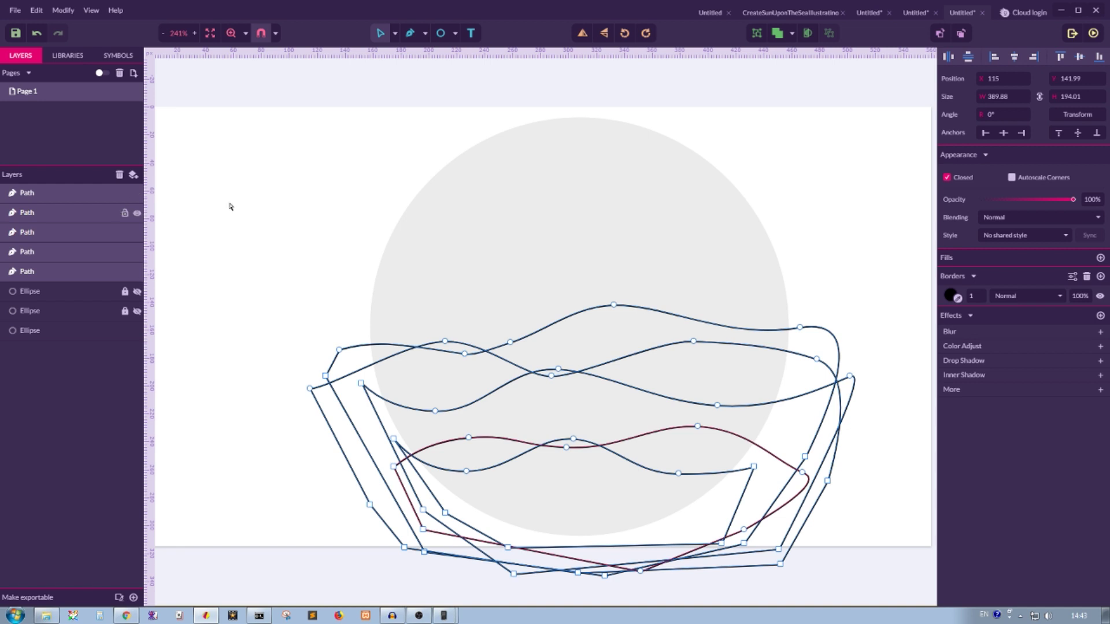
pyautogui.click(65, 332)
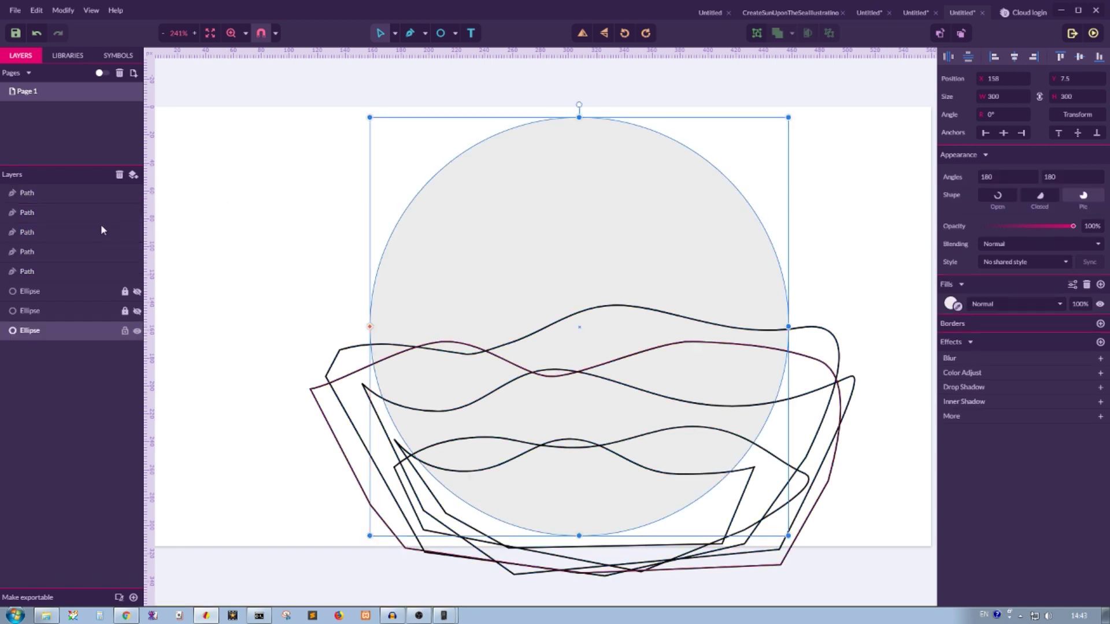
pyautogui.keyDown('shift'); pyautogui.click(91, 190); pyautogui.keyUp('shift')
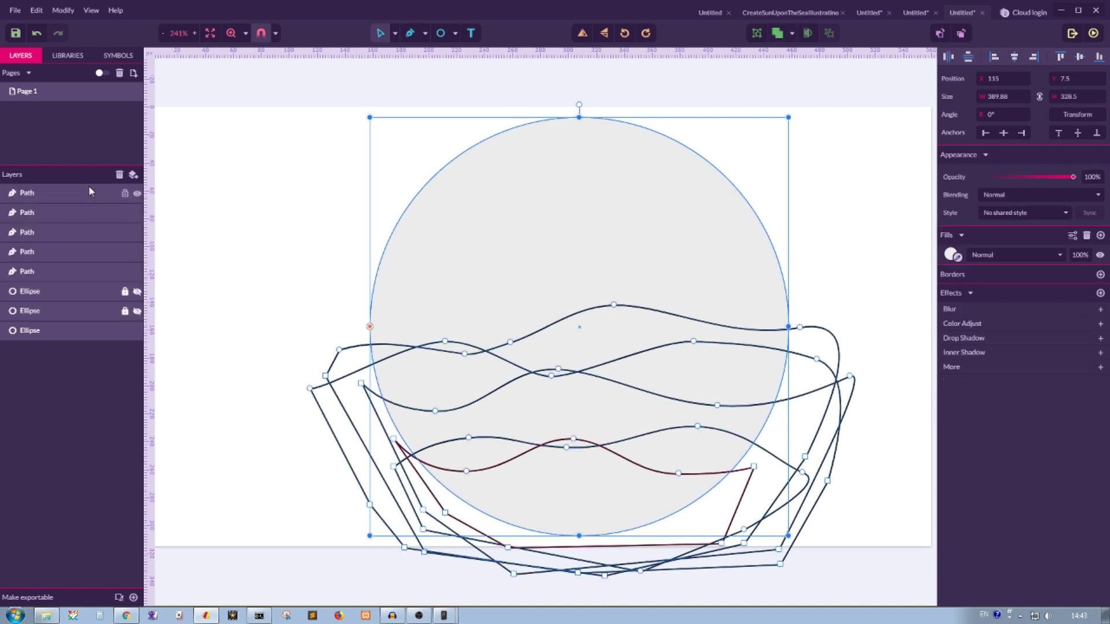
pyautogui.click(808, 33)
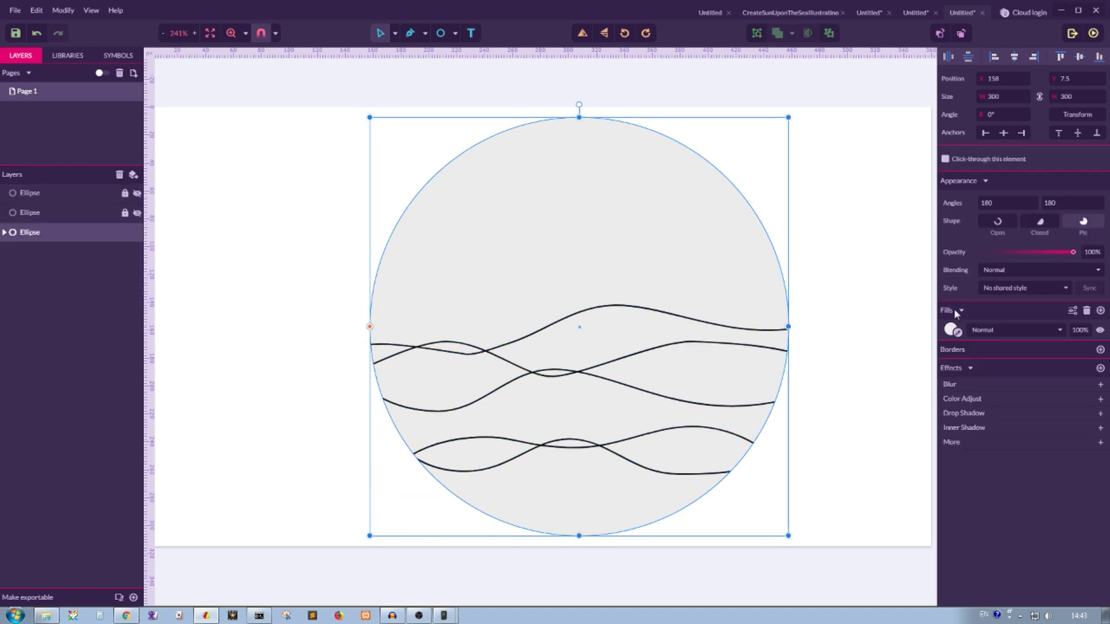
pyautogui.click(4, 232)
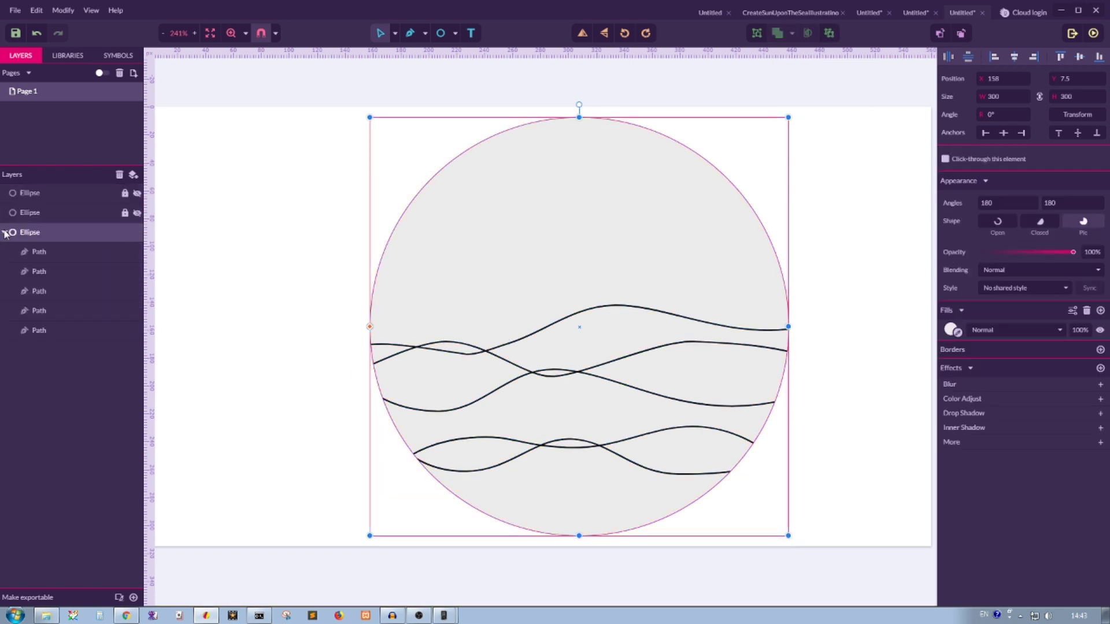
# Swap the five waves' black borders for a black fill at 50% opacity.
pyautogui.click(75, 251)
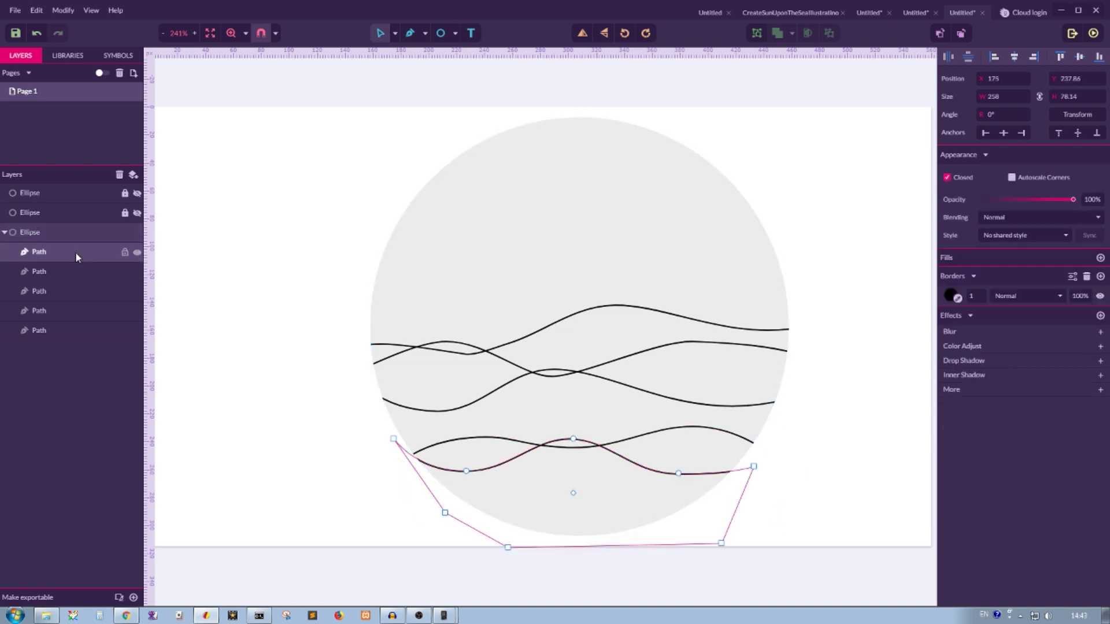
pyautogui.keyDown('shift'); pyautogui.click(61, 330); pyautogui.keyUp('shift')
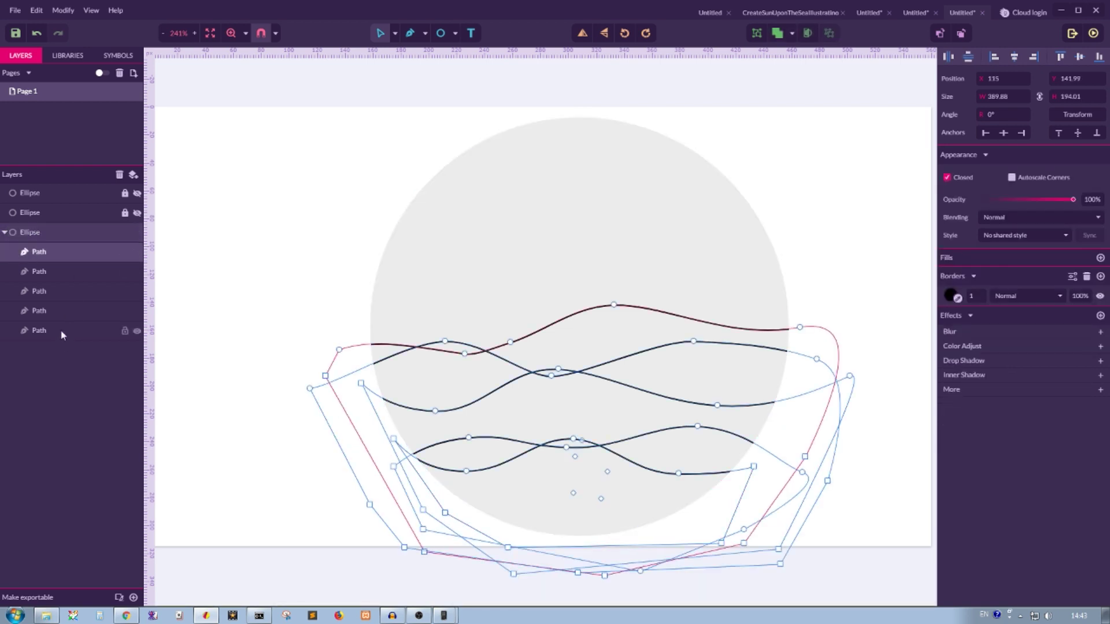
pyautogui.click(948, 295)
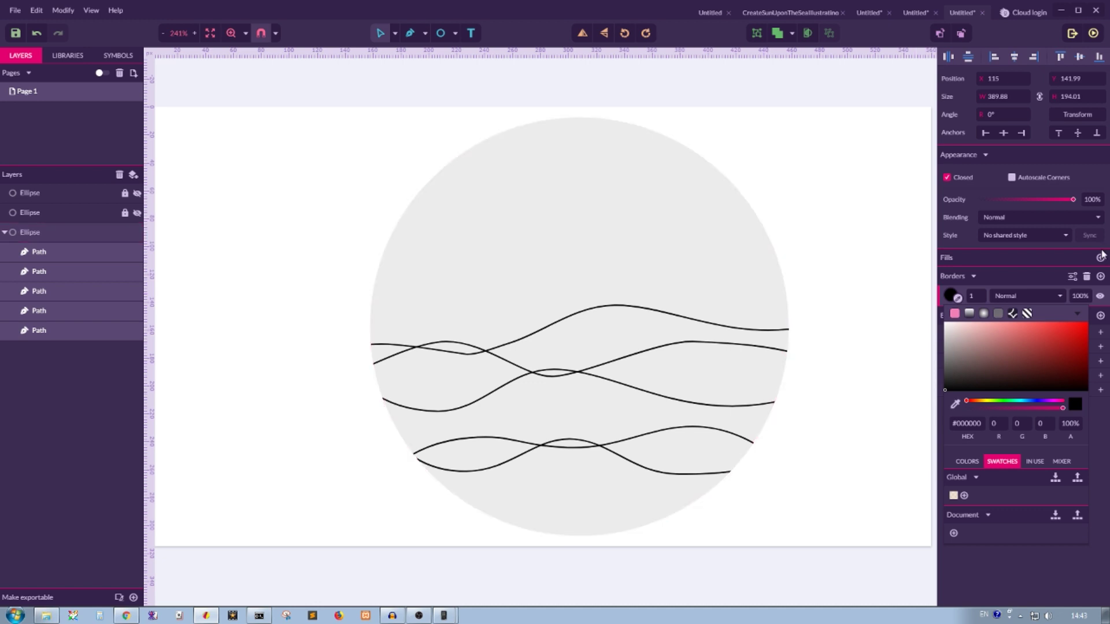
pyautogui.click(1086, 276)
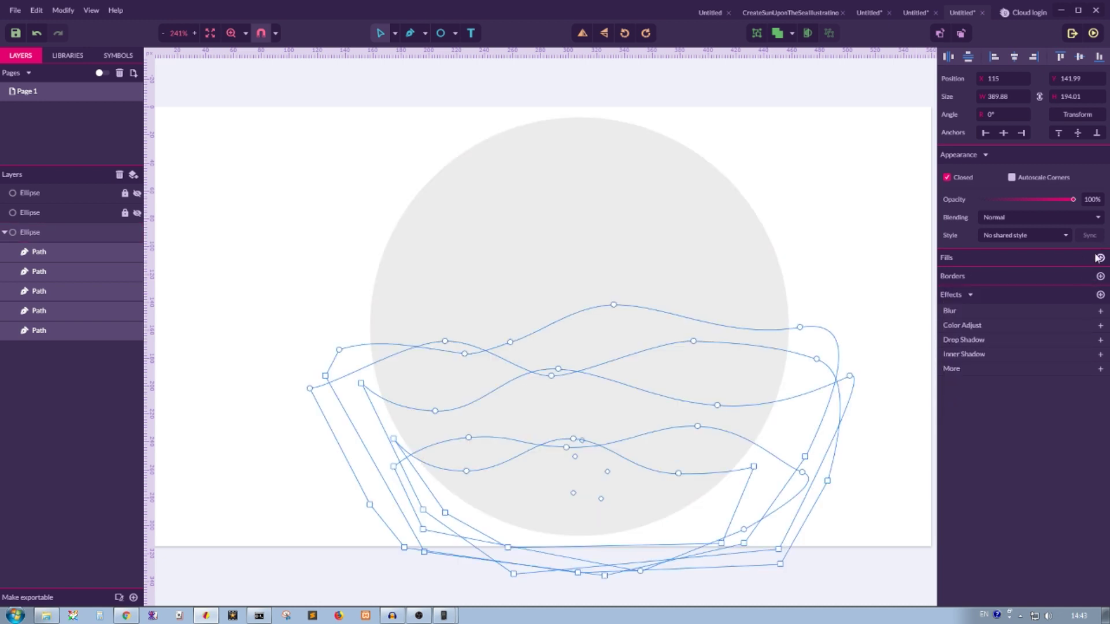
pyautogui.click(1101, 258)
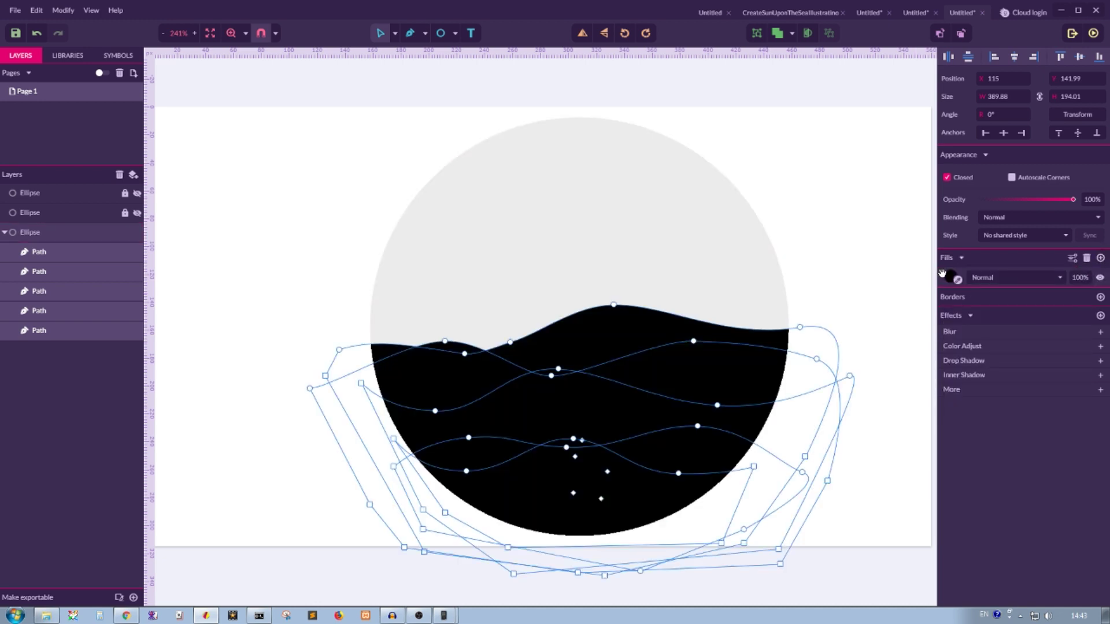
pyautogui.click(1081, 280)
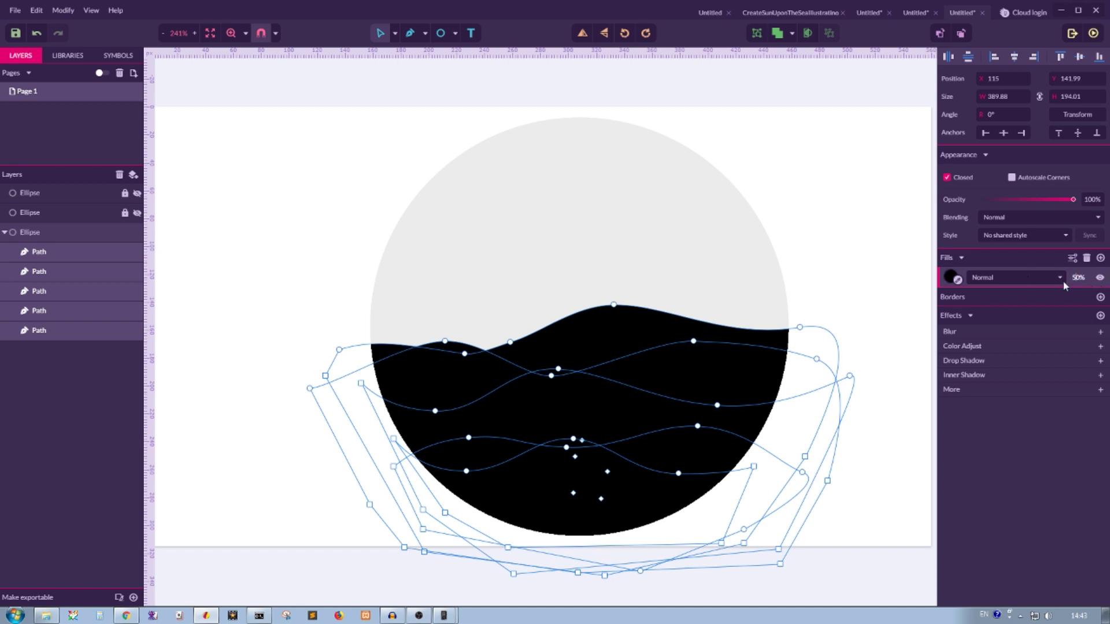
pyautogui.write('50%')
pyautogui.press('Return')
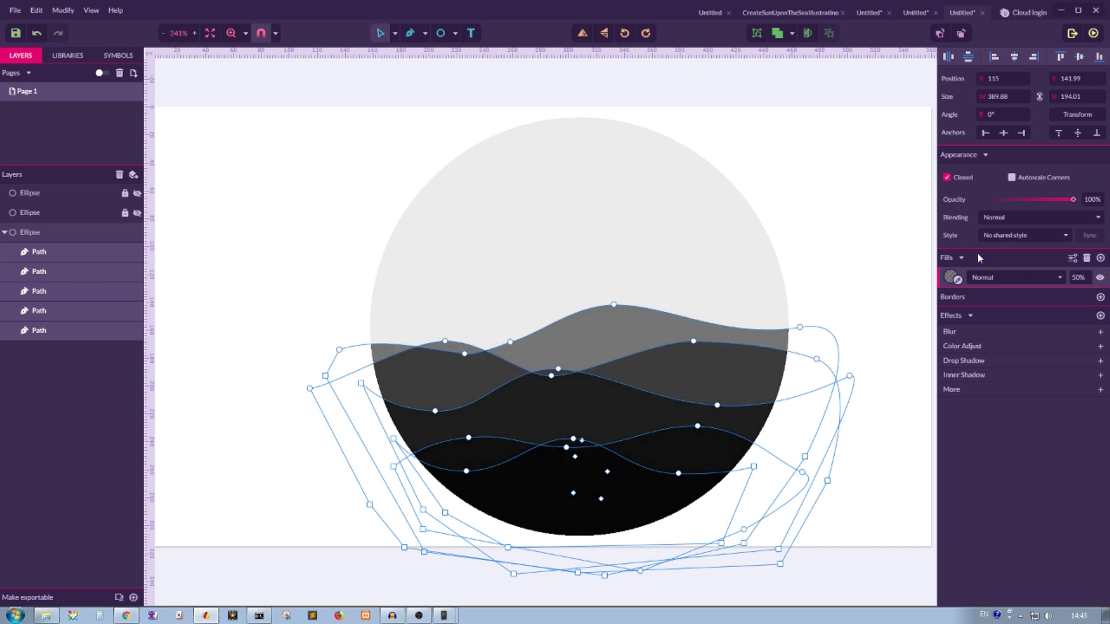
pyautogui.click(949, 276)
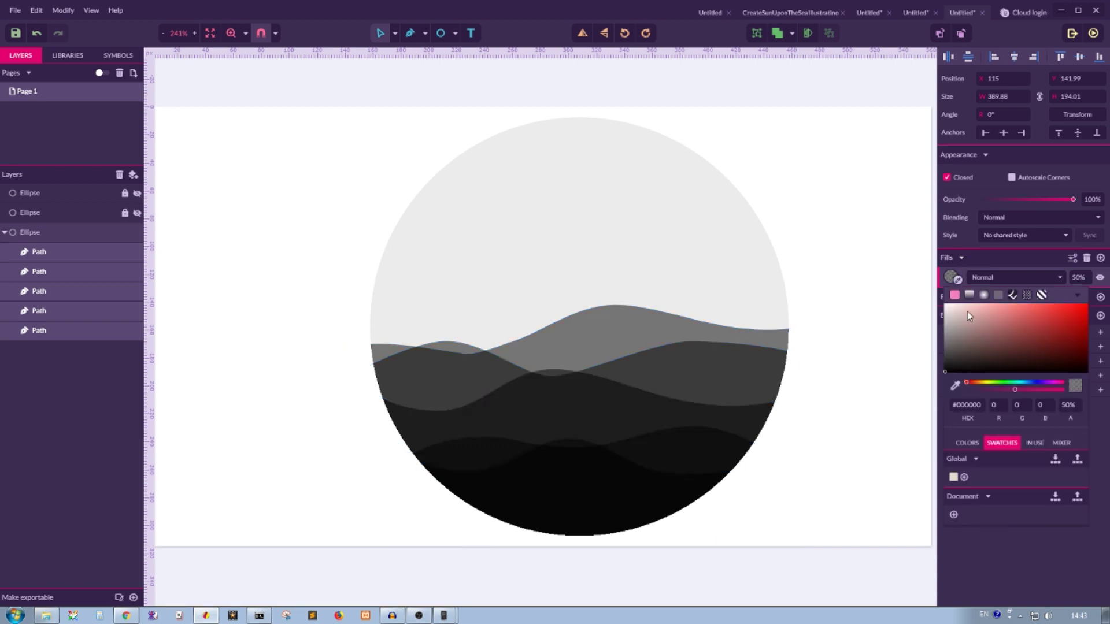
# Apply a blue linear gradient fill, #447F9E to #21435B, to all five waves.
pyautogui.click(970, 295)
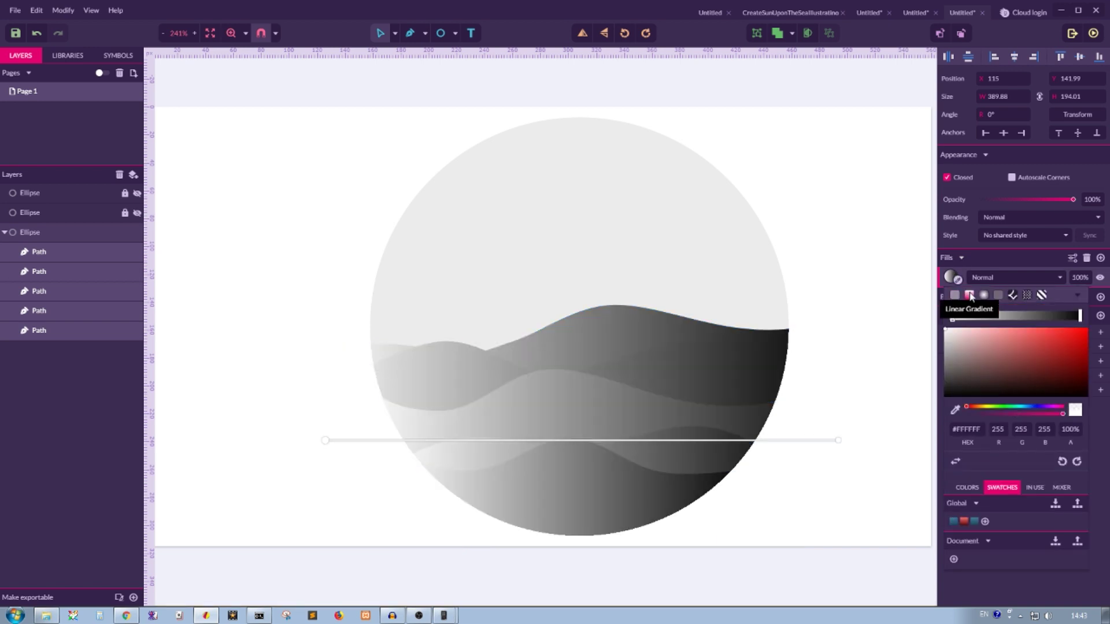
pyautogui.click(954, 522)
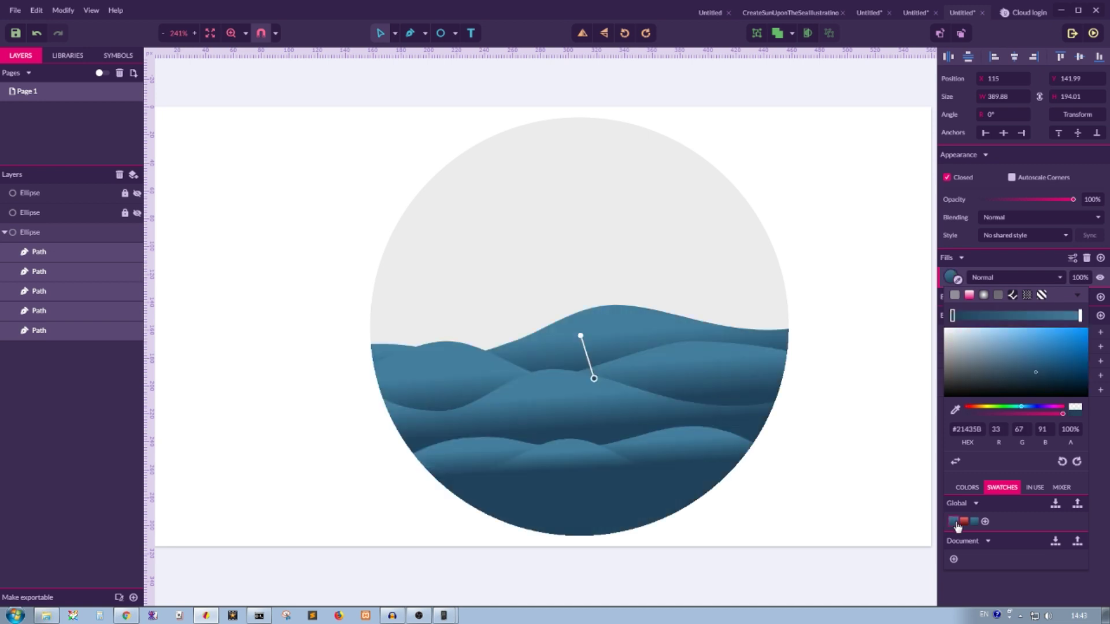
pyautogui.click(846, 228)
# Tilt the bottom wave's gradient slightly downward and edit its lighter #447F9E stop.
pyautogui.click(601, 491)
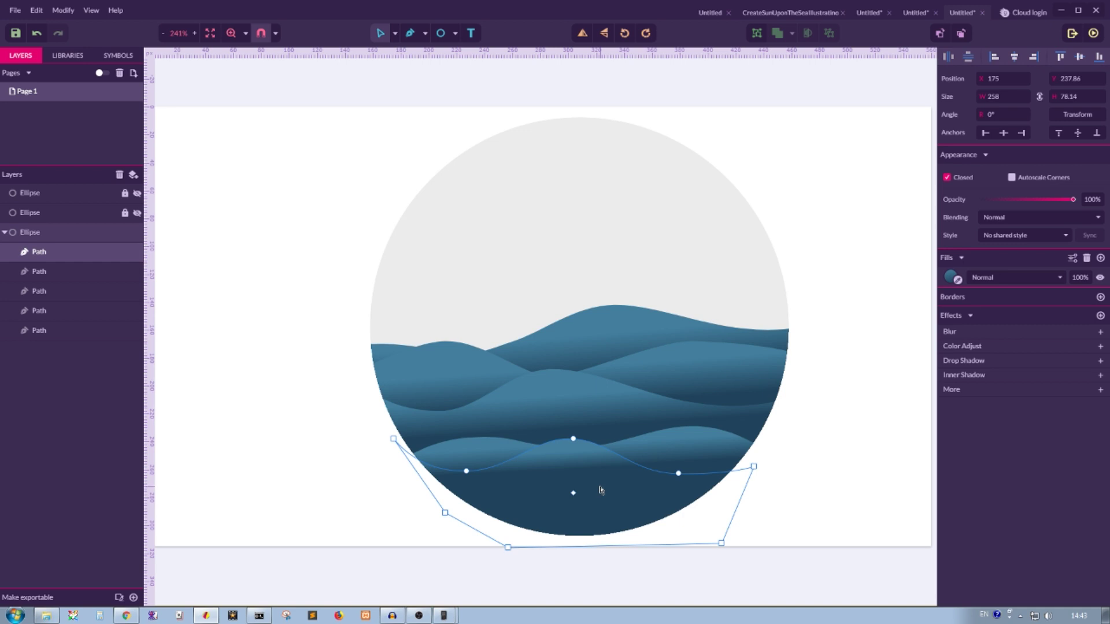
pyautogui.click(951, 277)
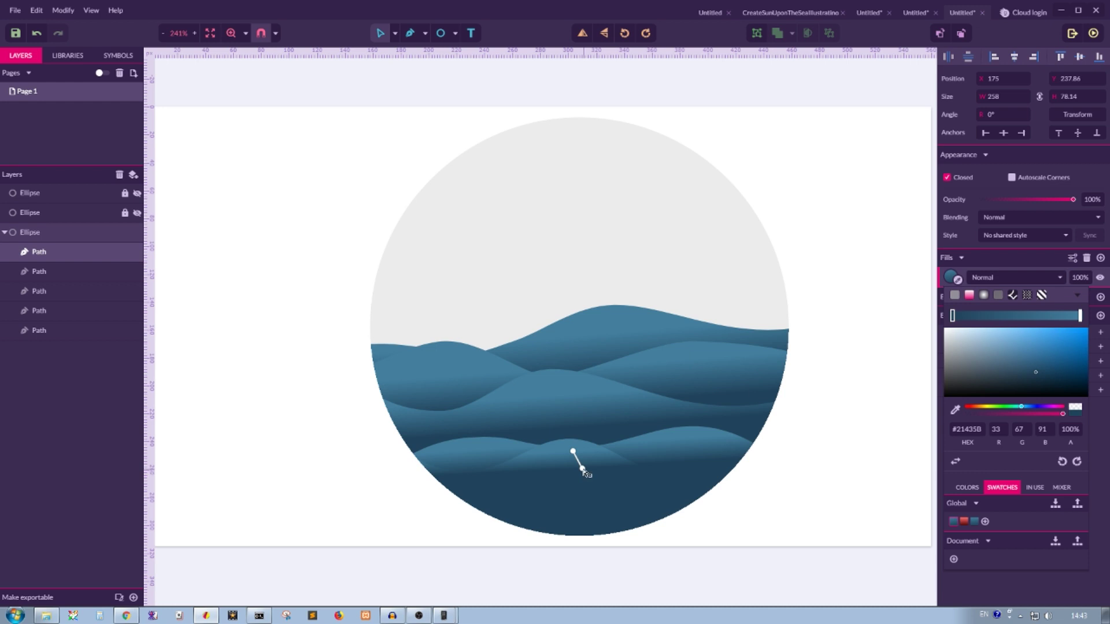
pyautogui.moveTo(582, 469); pyautogui.dragTo(568, 496)
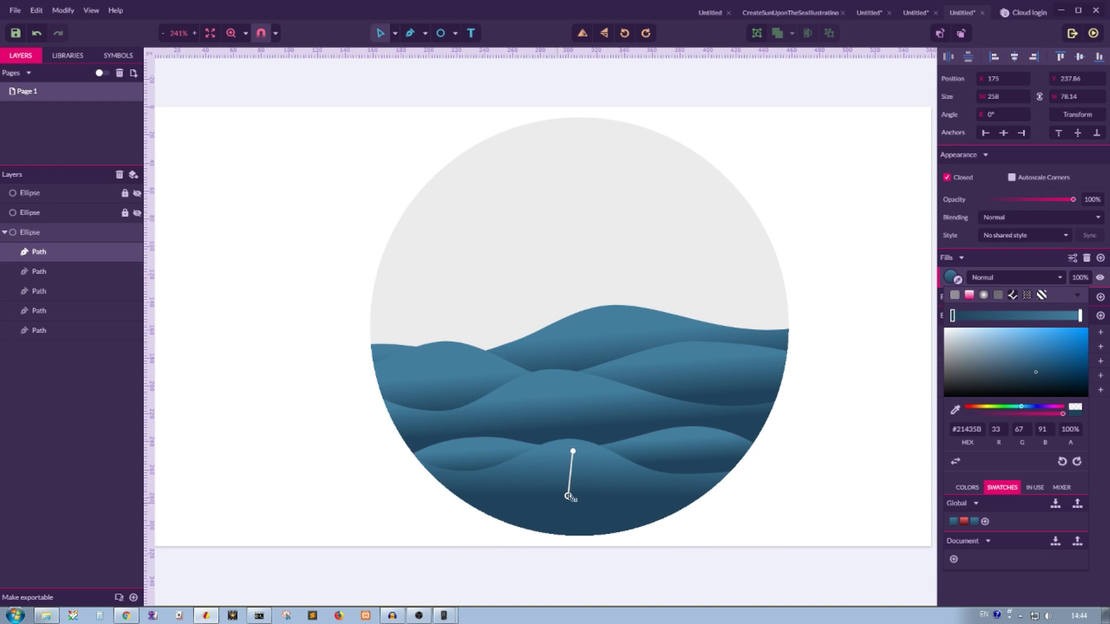
pyautogui.click(1080, 316)
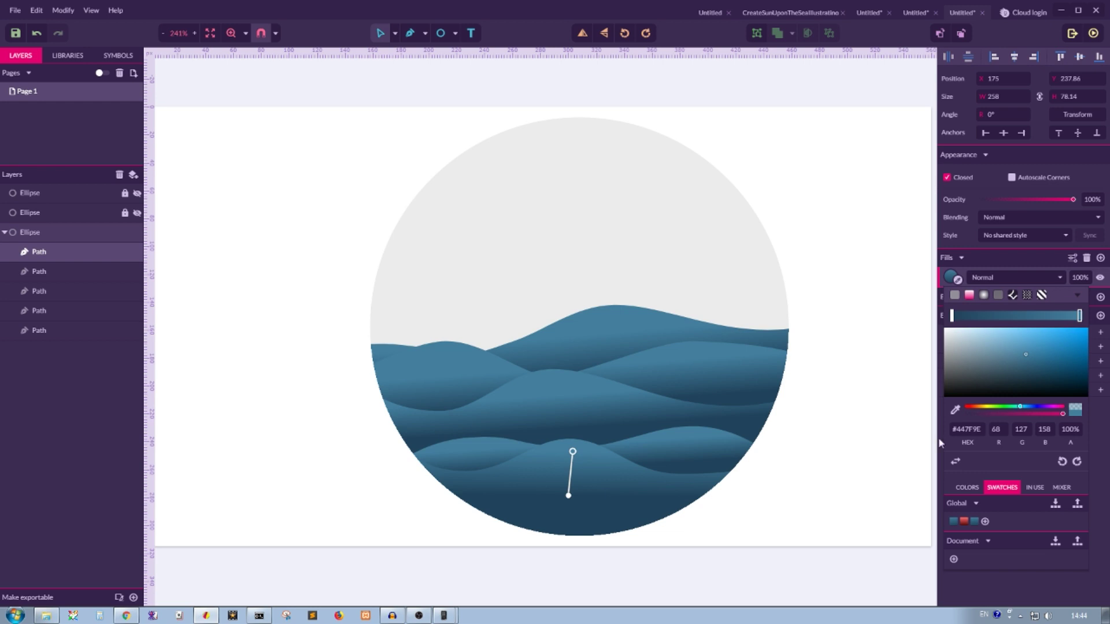
# Fill wave Path layers 1–4 with the saved blue gradient from the Global swatches.
pyautogui.click(705, 443)
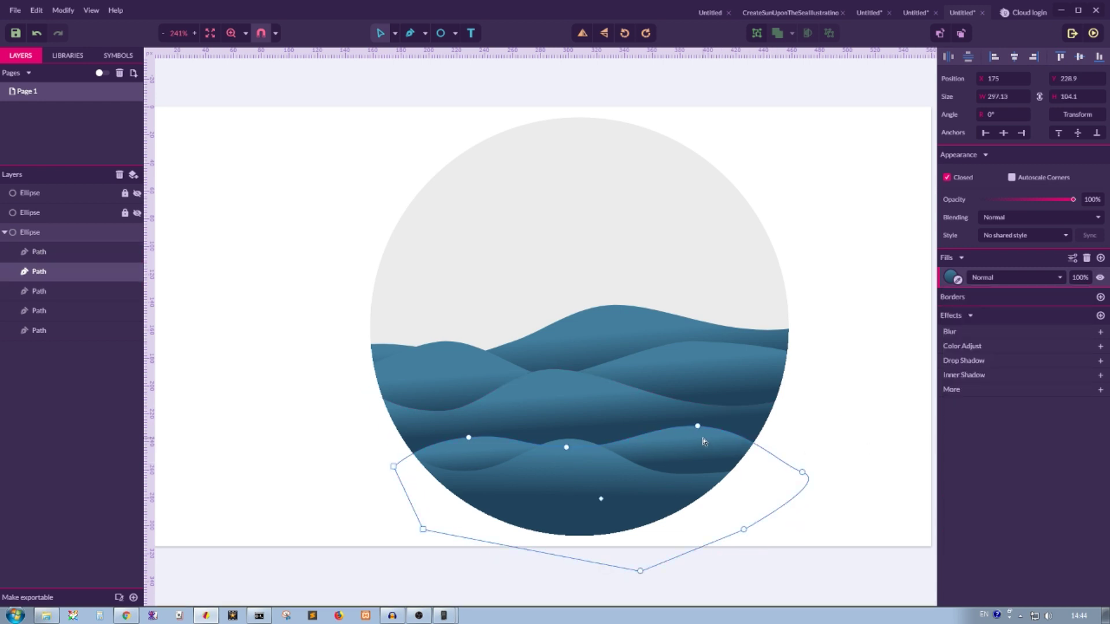
pyautogui.click(599, 391)
pyautogui.click(52, 310)
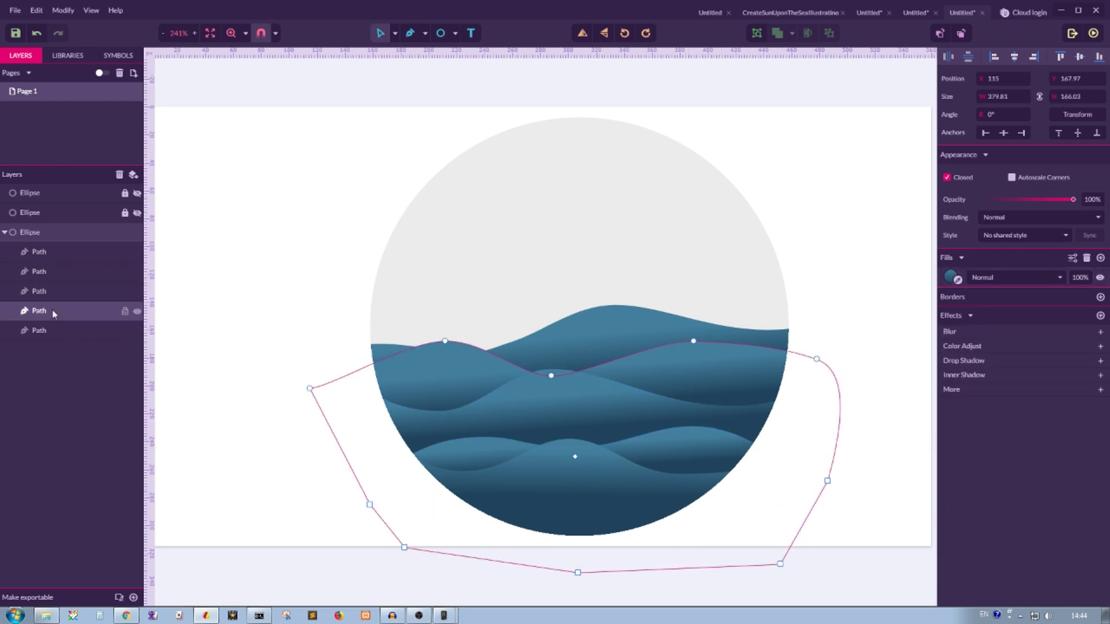
pyautogui.keyDown('shift'); pyautogui.click(61, 252); pyautogui.keyUp('shift')
pyautogui.click(950, 278)
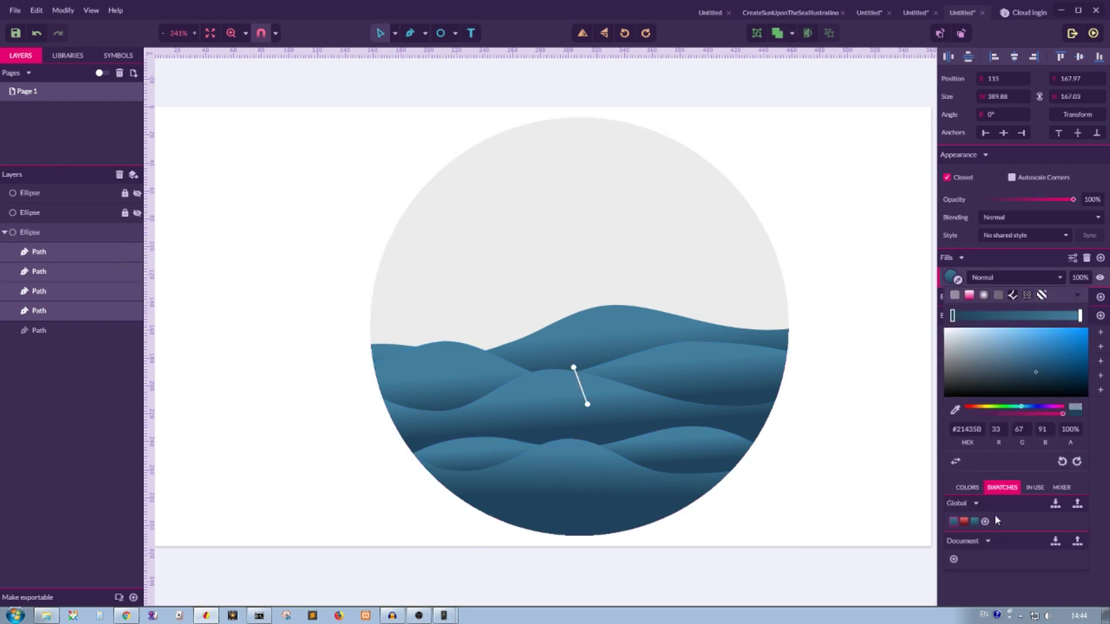
pyautogui.click(955, 524)
pyautogui.click(902, 502)
pyautogui.click(809, 422)
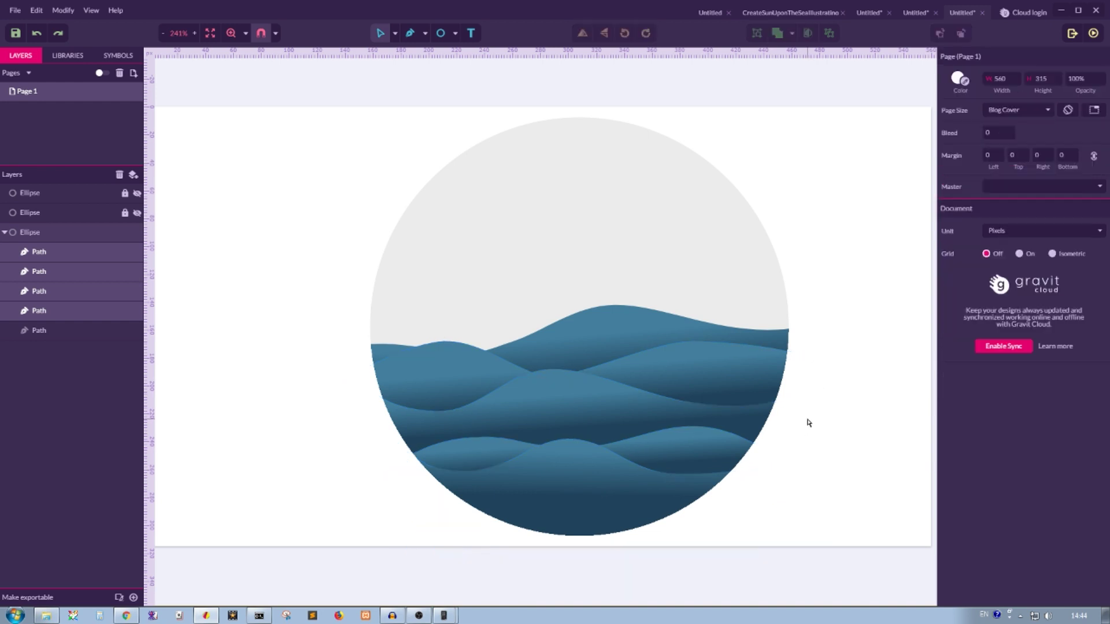
pyautogui.click(696, 444)
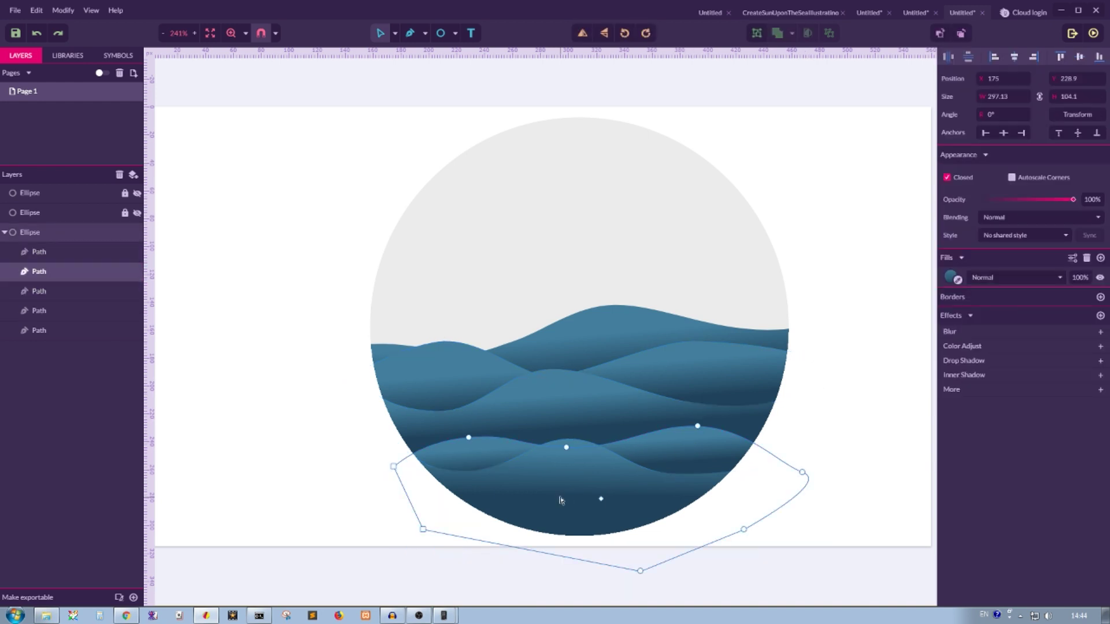
pyautogui.click(48, 331)
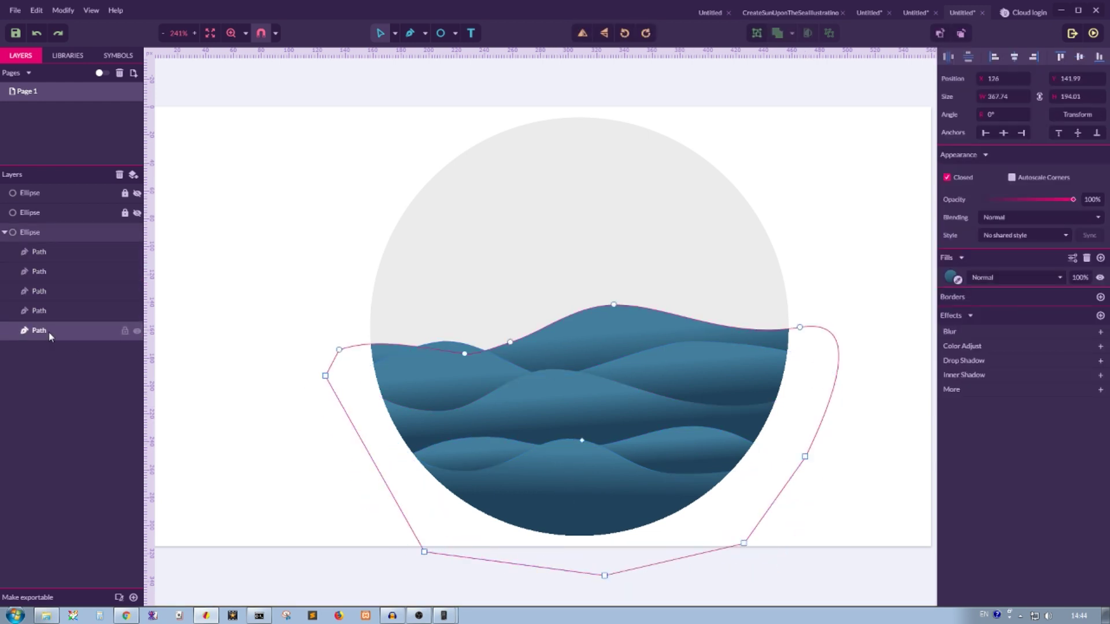
# Set the first wave's fill opacity to 80% and the second wave's to 50%.
pyautogui.click(64, 256)
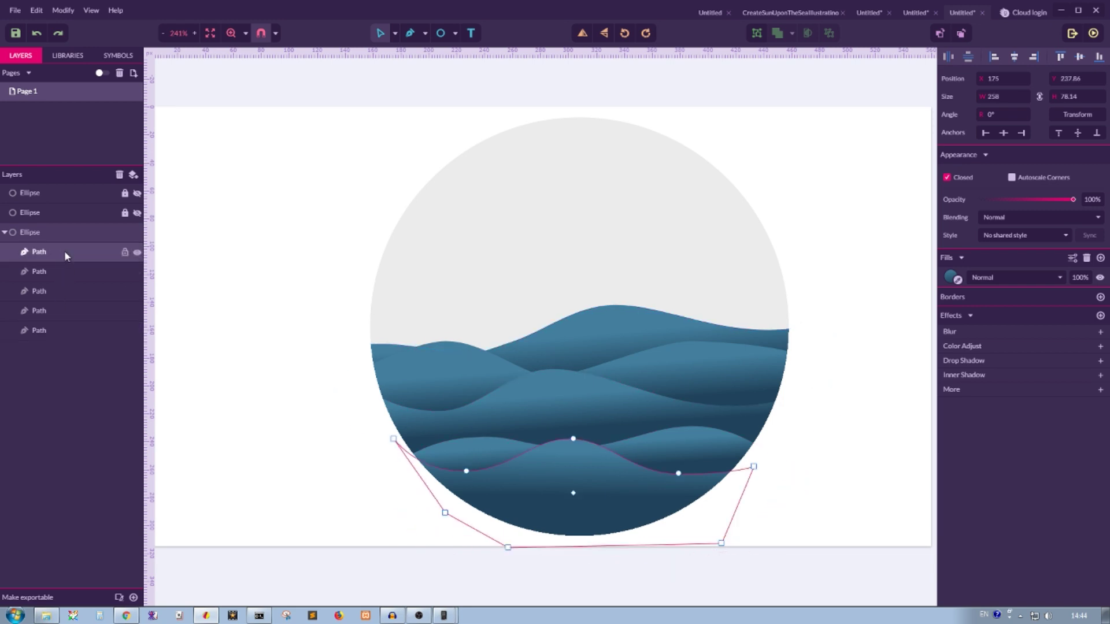
pyautogui.click(1075, 278)
pyautogui.press('BackSpace')
pyautogui.write('80')
pyautogui.press('Return')
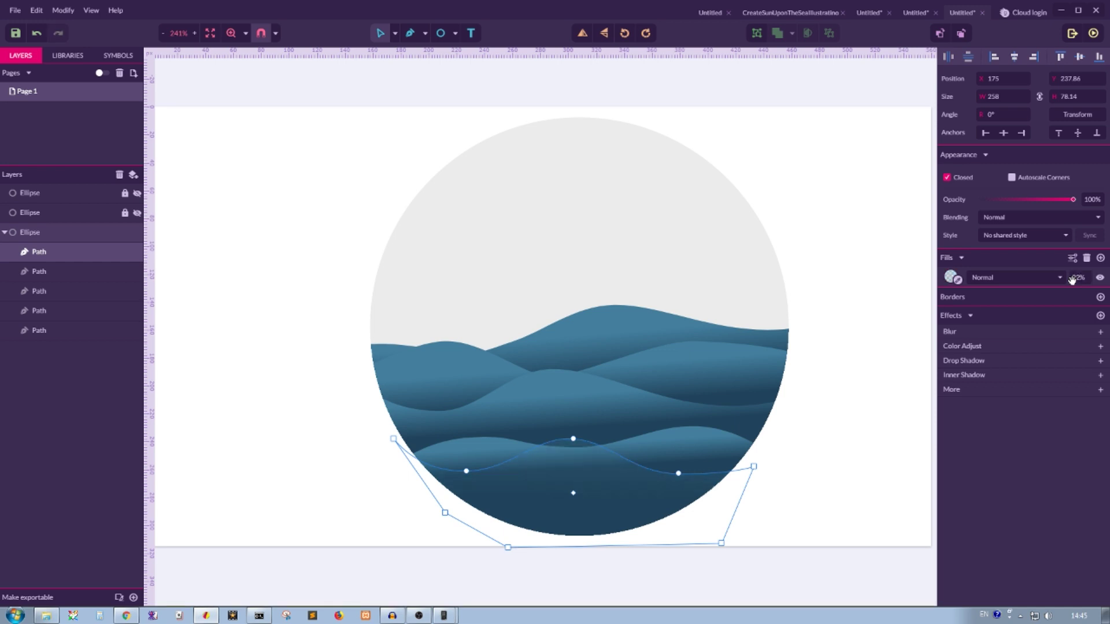
pyautogui.click(689, 441)
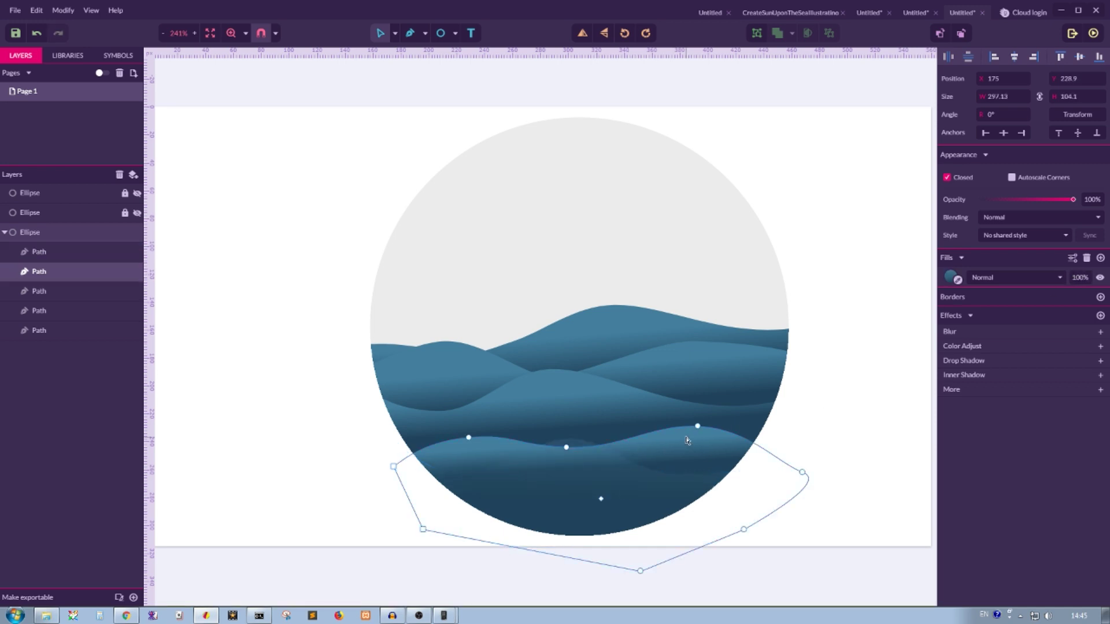
pyautogui.click(1073, 278)
pyautogui.write('50')
pyautogui.press('Return')
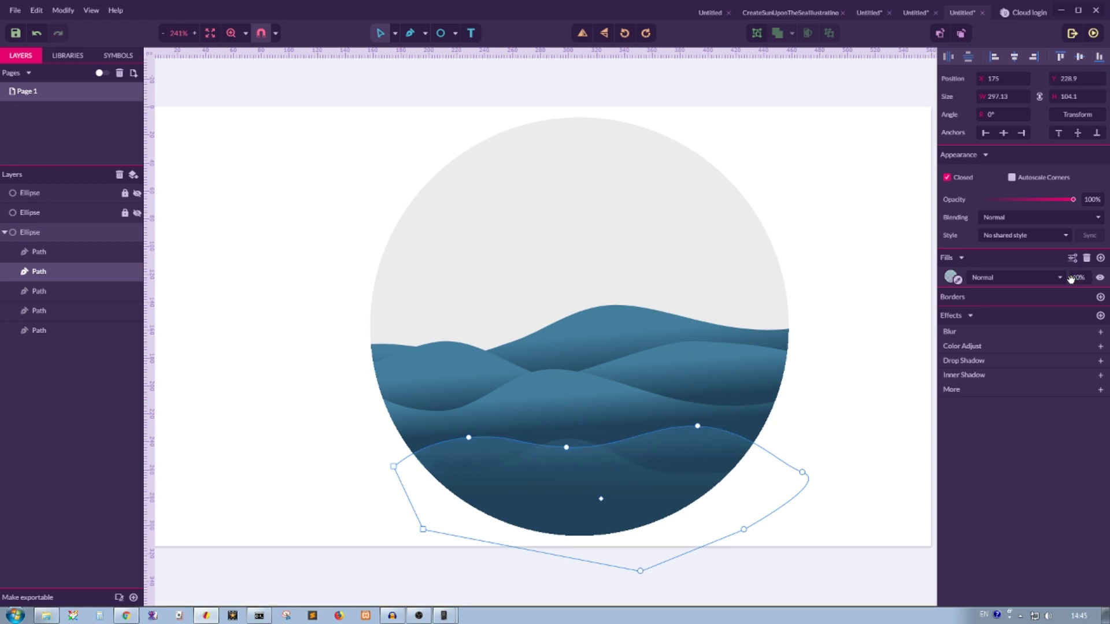
# Set the remaining three waves' fill opacities to 47%, 75% and 85%.
pyautogui.click(579, 407)
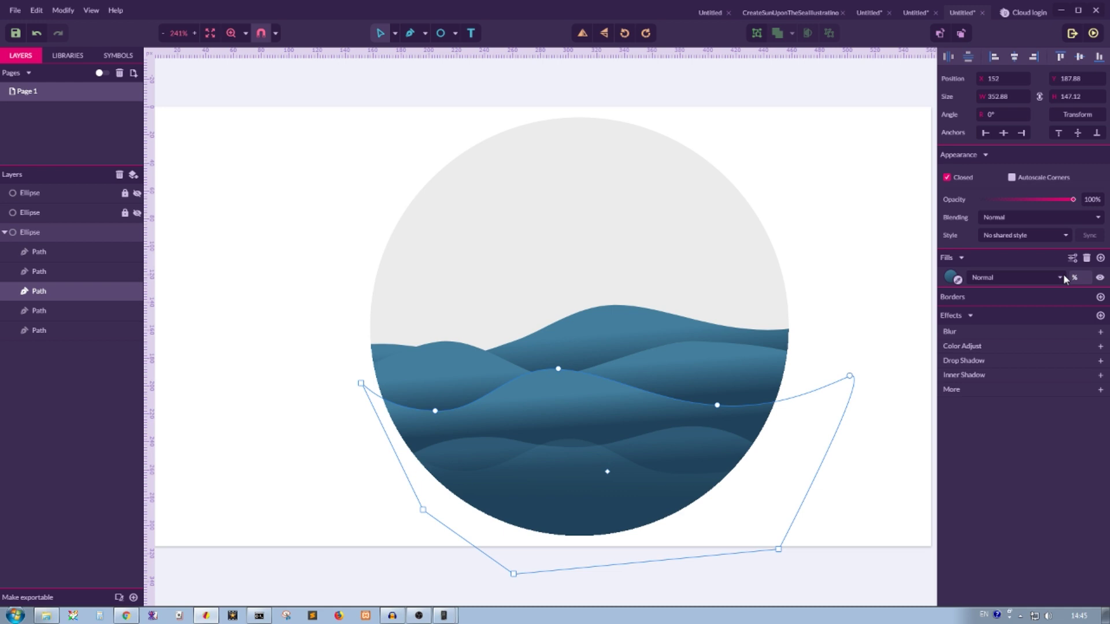
pyautogui.press('Return')
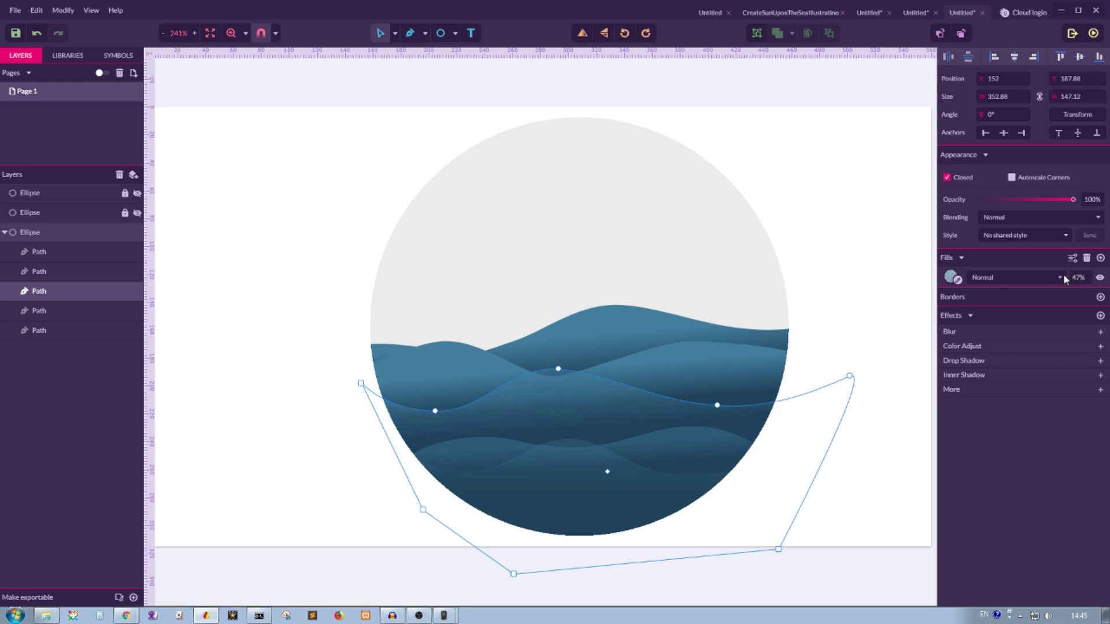
pyautogui.click(692, 364)
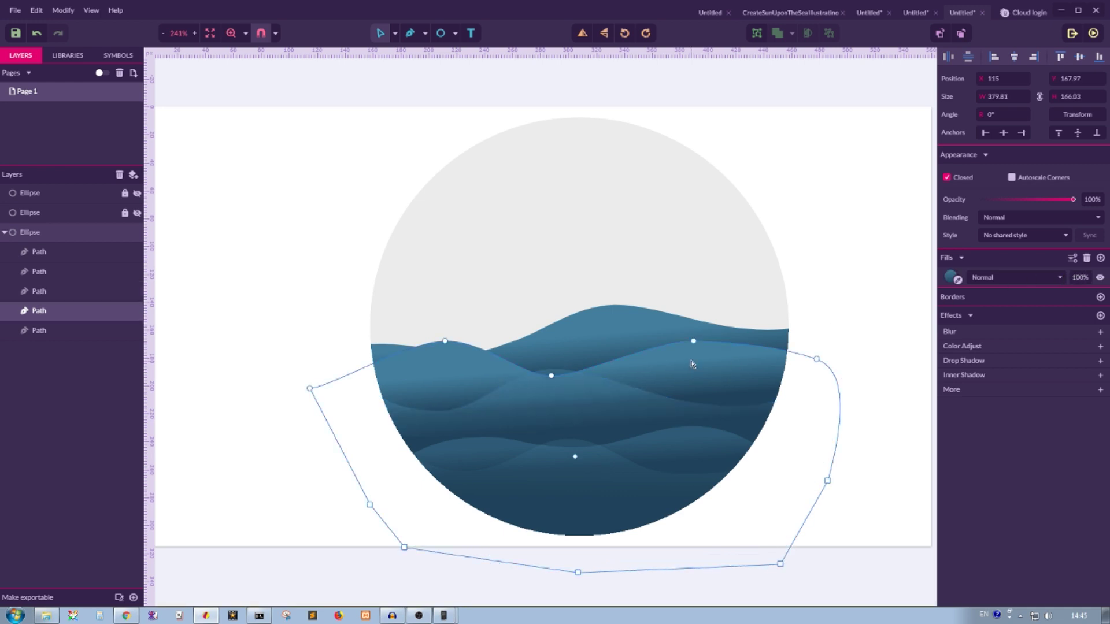
pyautogui.click(1080, 277)
pyautogui.write('75')
pyautogui.press('Return')
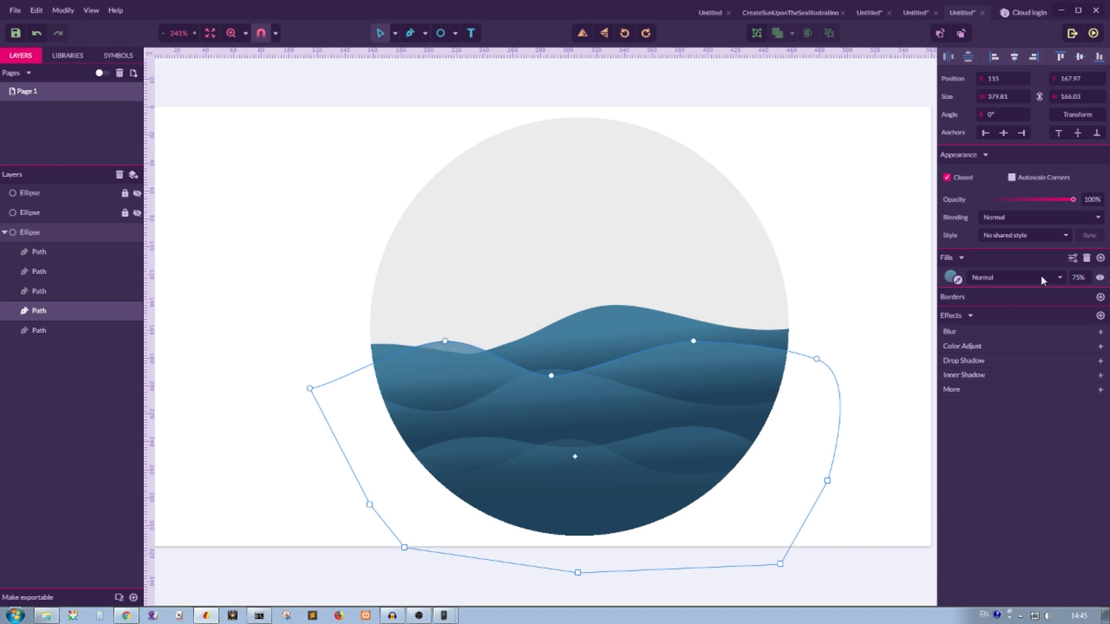
pyautogui.click(37, 332)
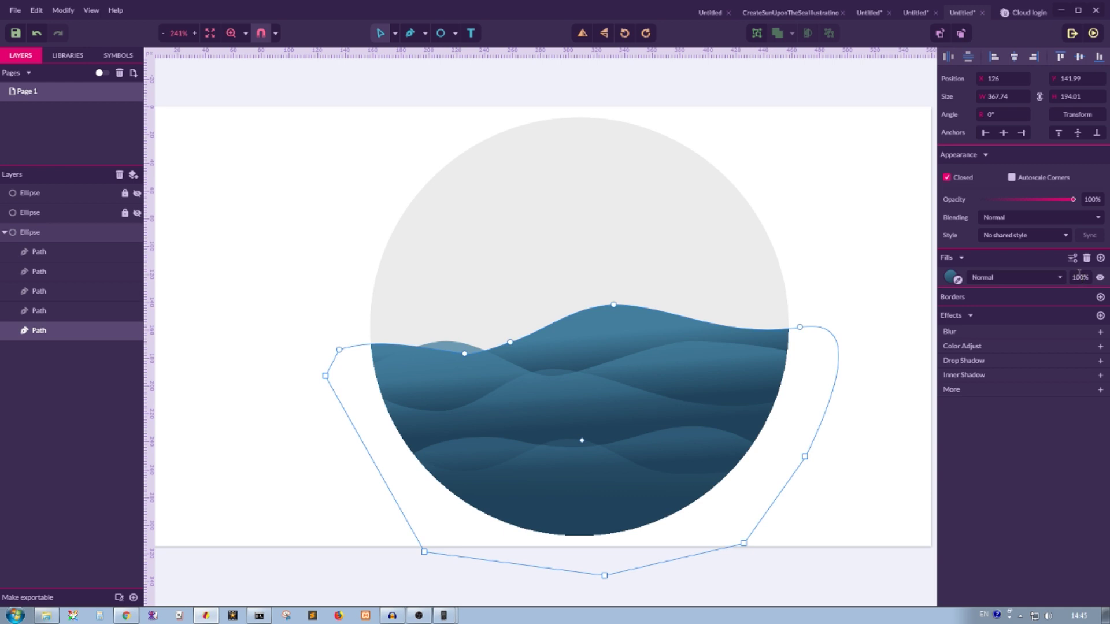
pyautogui.click(1081, 278)
pyautogui.press('Return')
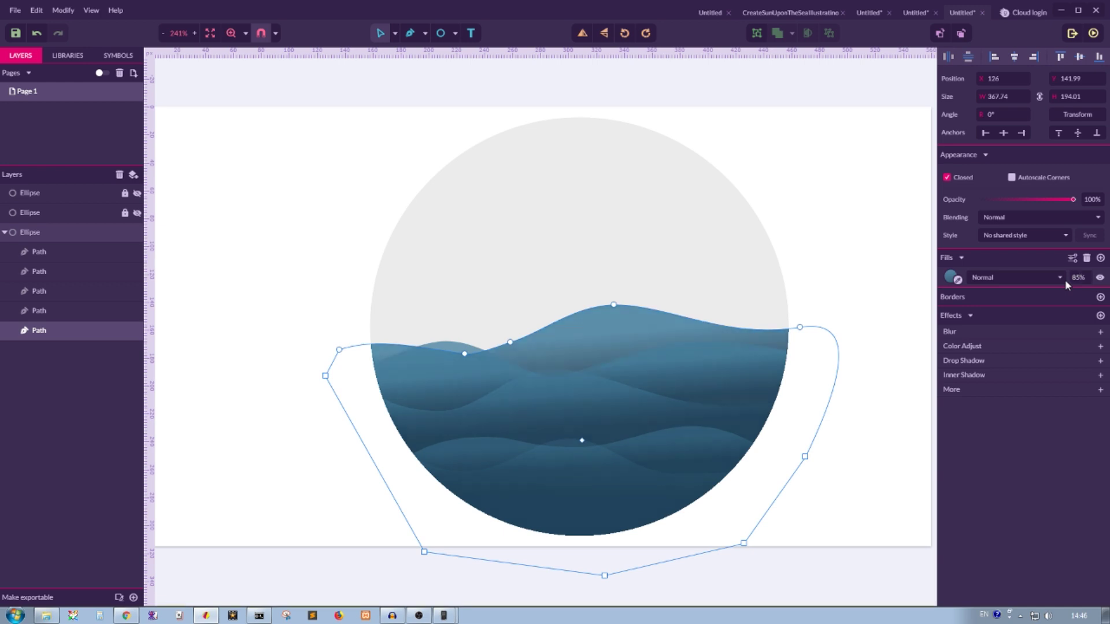
pyautogui.click(811, 199)
pyautogui.click(693, 449)
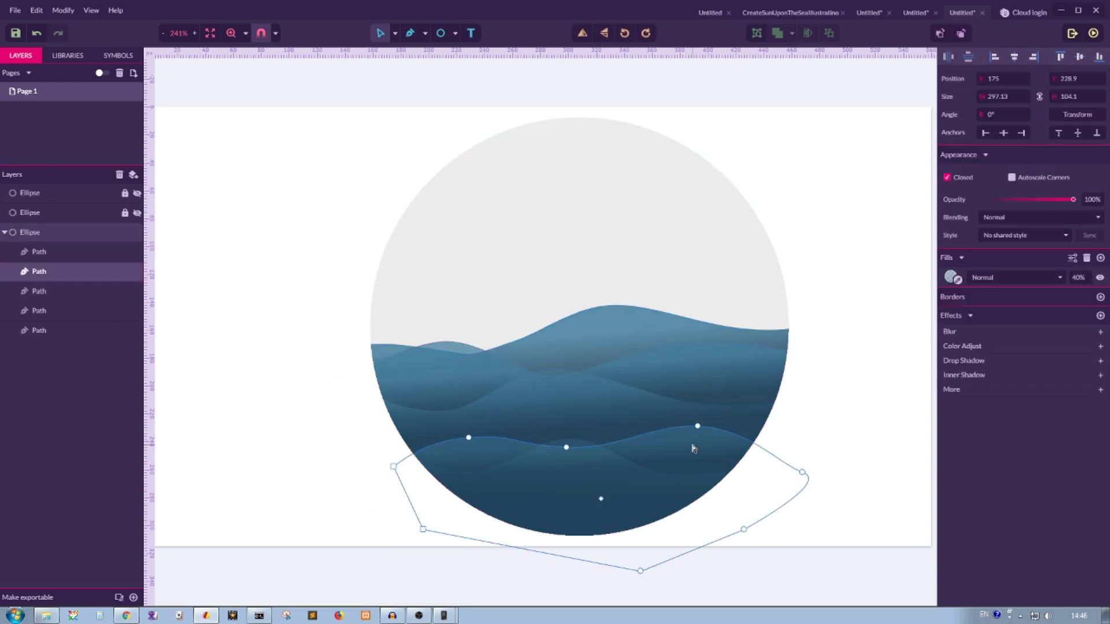
# With the Subselect tool, pull the fourth wave's right anchor point lower.
pyautogui.click(599, 397)
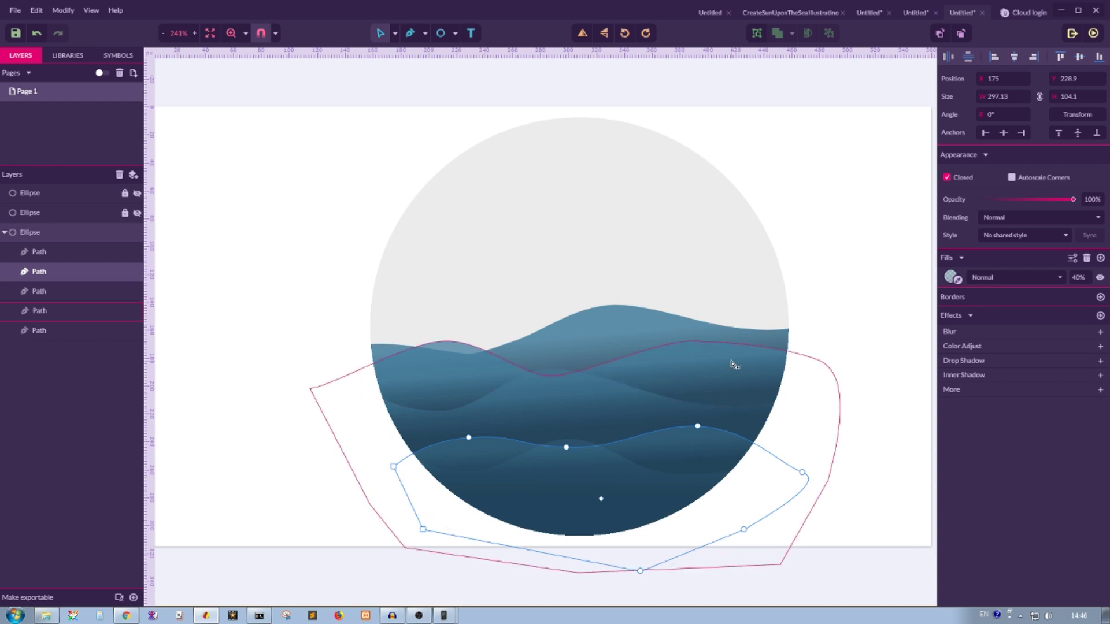
pyautogui.click(407, 35)
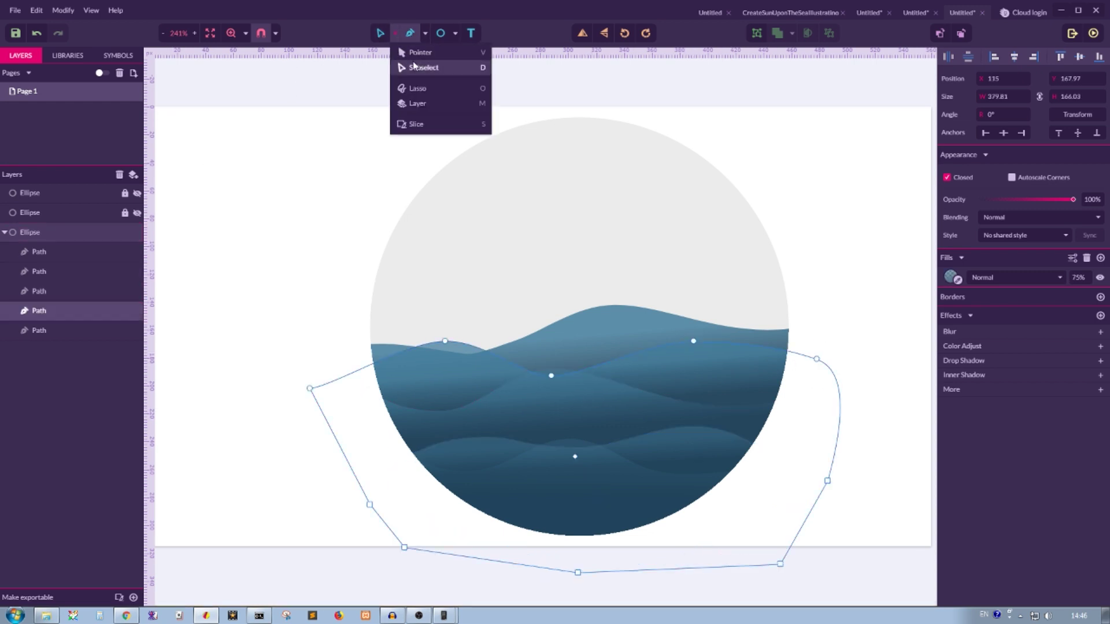
pyautogui.press('v')
pyautogui.moveTo(820, 361); pyautogui.dragTo(814, 379)
pyautogui.click(693, 341)
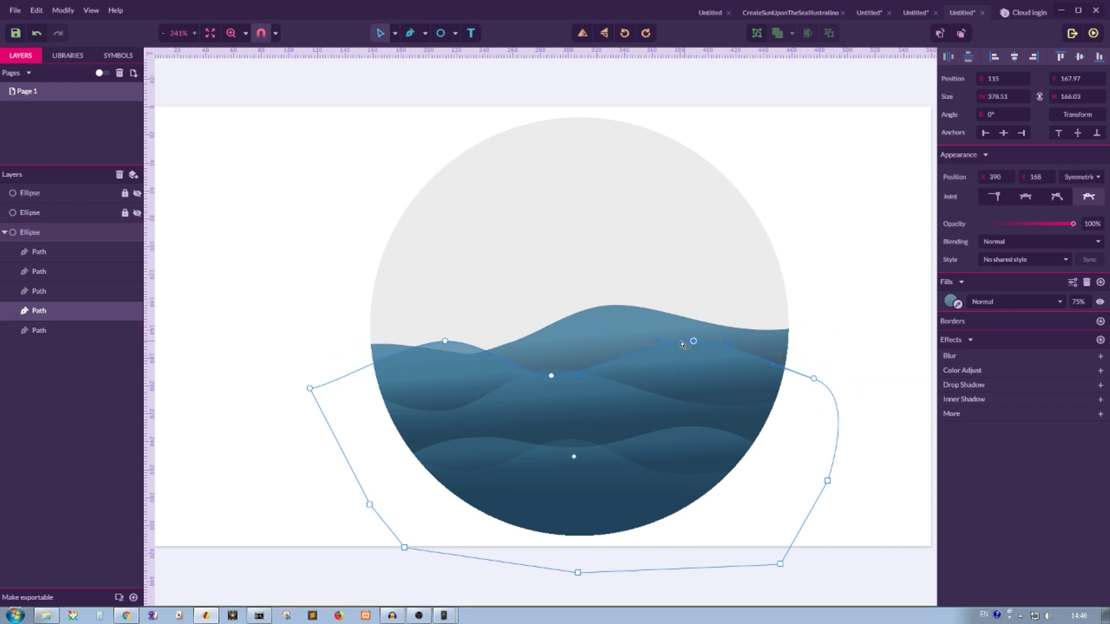
# Move the last wave's right anchor inward and down, lifting its curve handle.
pyautogui.click(800, 333)
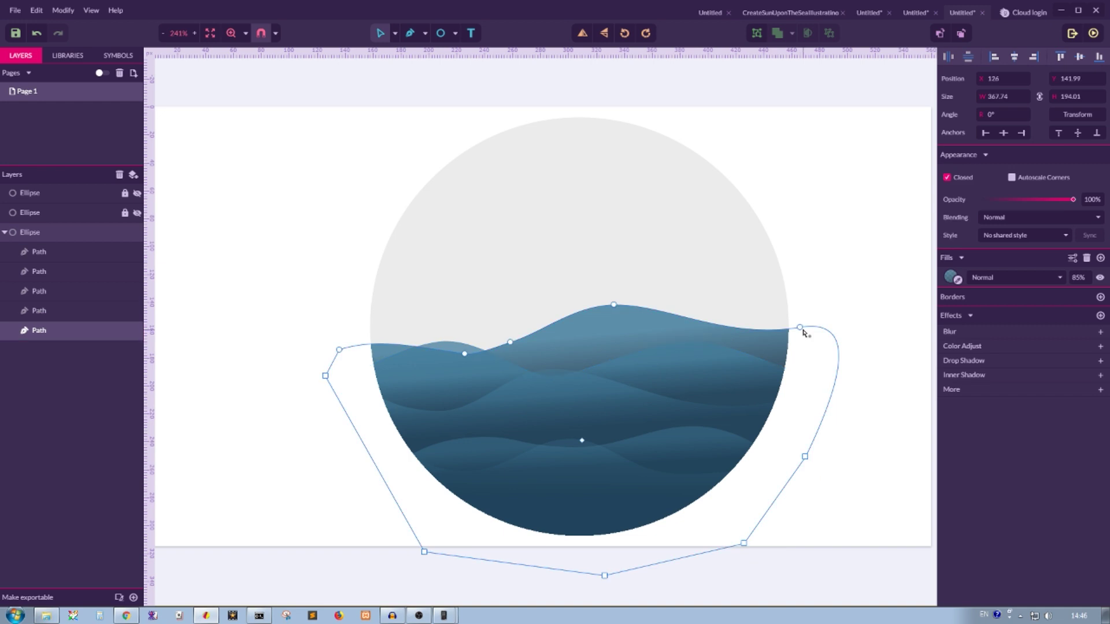
pyautogui.click(796, 334)
pyautogui.moveTo(798, 340)
pyautogui.mouseDown()
pyautogui.moveTo(787, 354)
pyautogui.moveTo(779, 348)
pyautogui.mouseUp()
pyautogui.moveTo(855, 329); pyautogui.dragTo(858, 312)
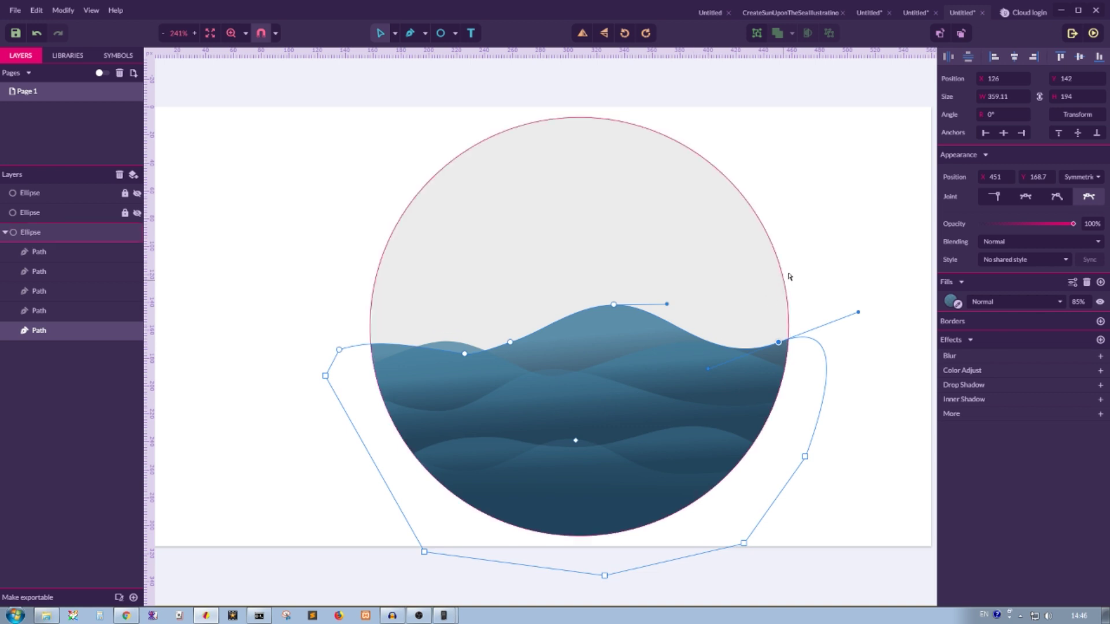
pyautogui.click(819, 282)
# Drag the third wave's gradient handle so its blue gradient runs vertically.
pyautogui.click(576, 401)
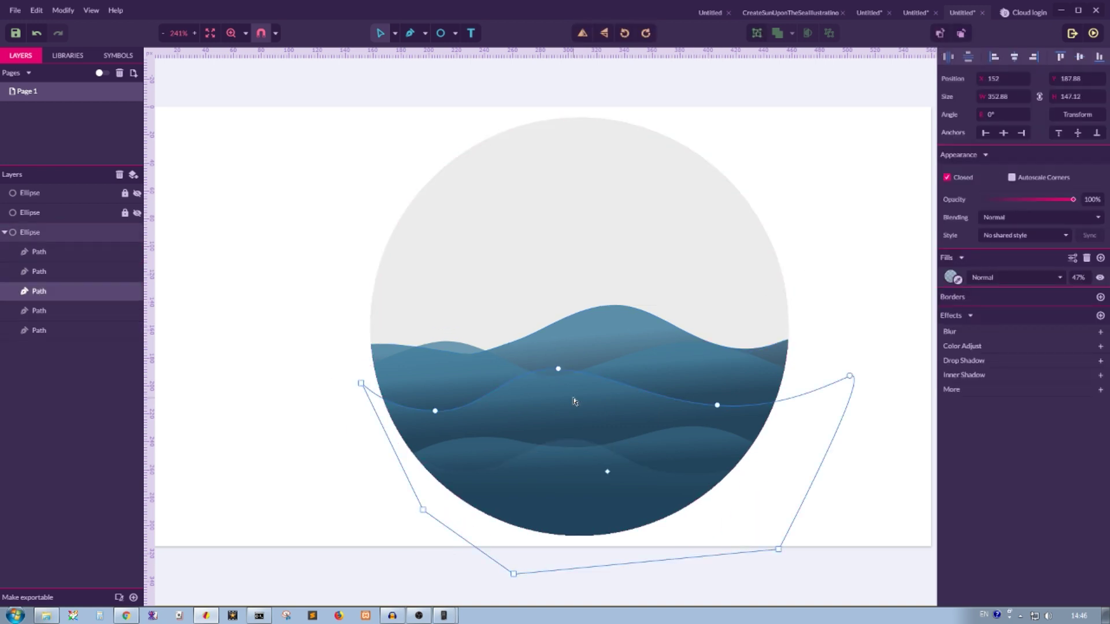
pyautogui.click(950, 278)
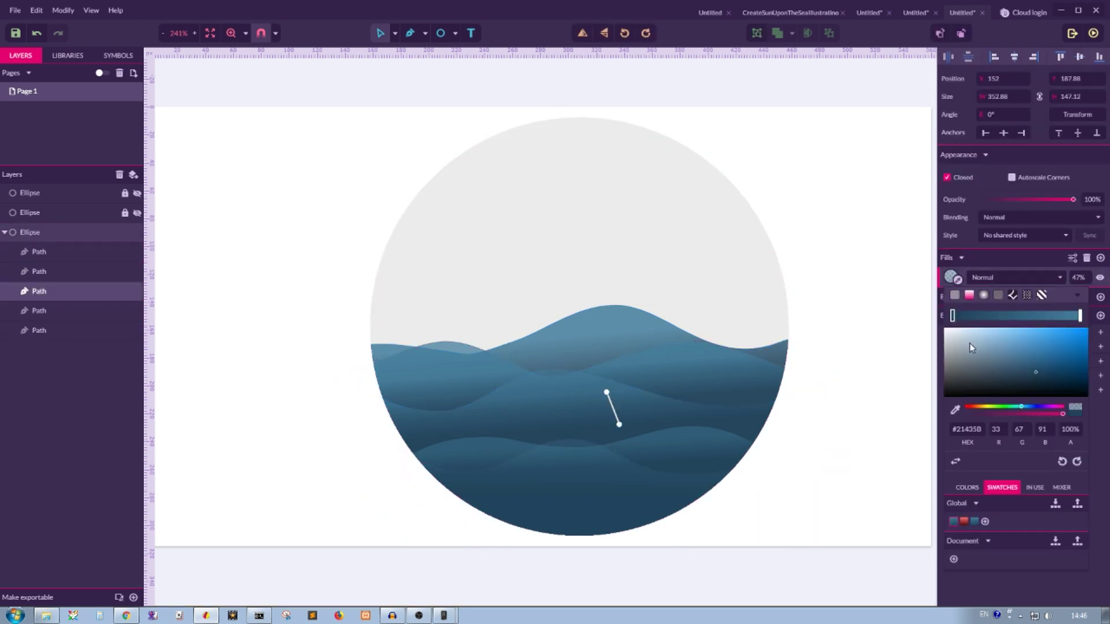
pyautogui.moveTo(621, 428)
pyautogui.mouseDown()
pyautogui.moveTo(613, 448)
pyautogui.moveTo(604, 440)
pyautogui.mouseUp()
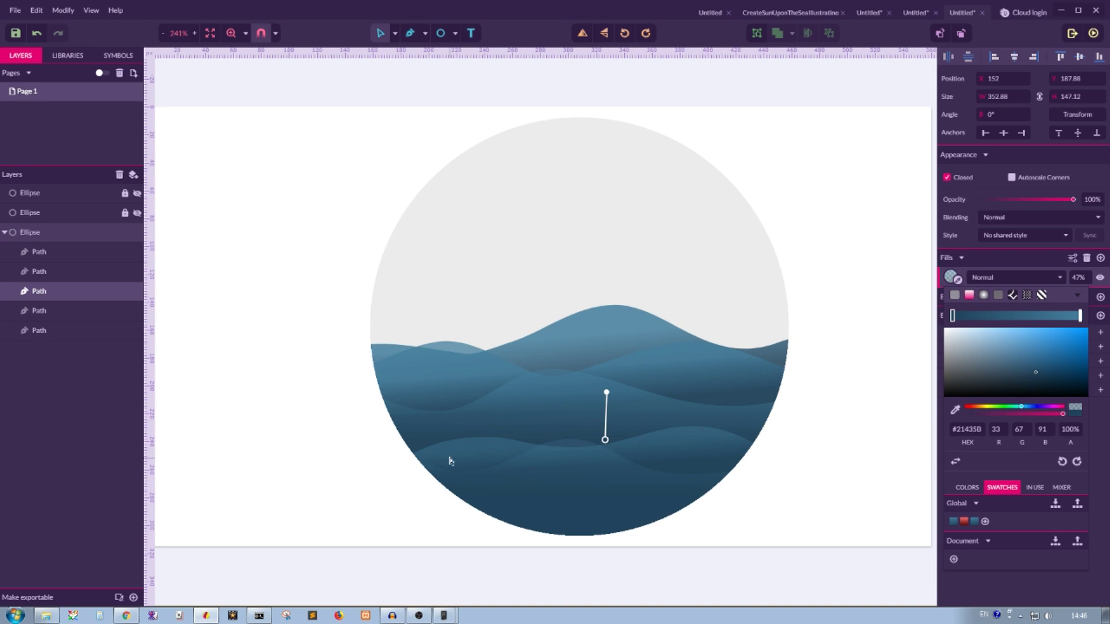
pyautogui.click(330, 408)
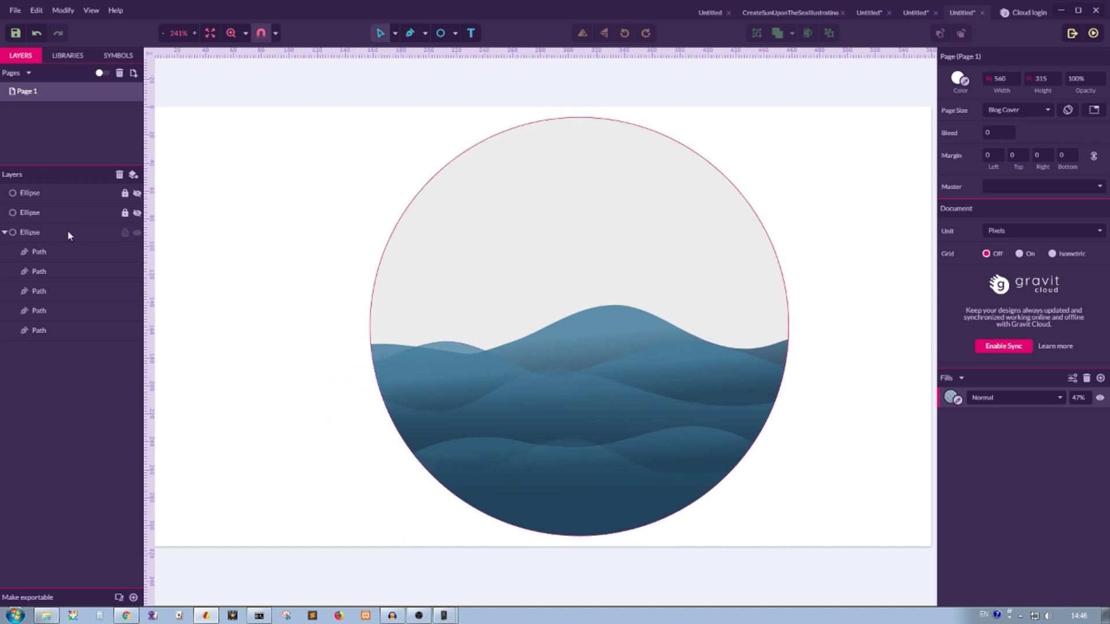
# Delete the grey fill row from the clipping circle's Fills section.
pyautogui.click(52, 232)
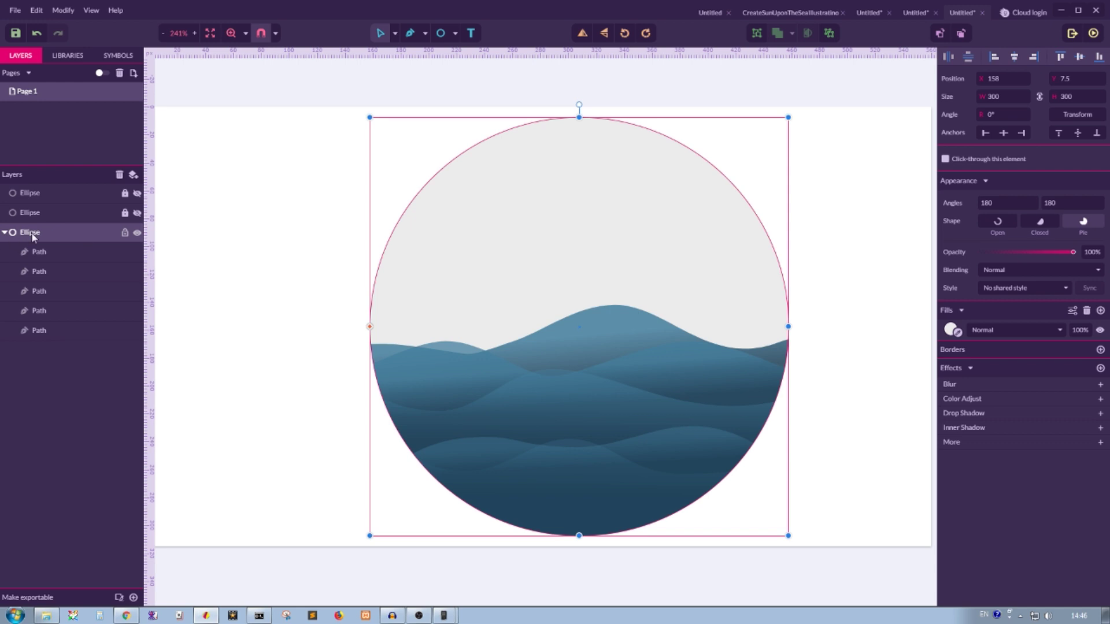
pyautogui.keyDown('shift'); pyautogui.click(54, 231); pyautogui.keyUp('shift')
pyautogui.click(49, 230)
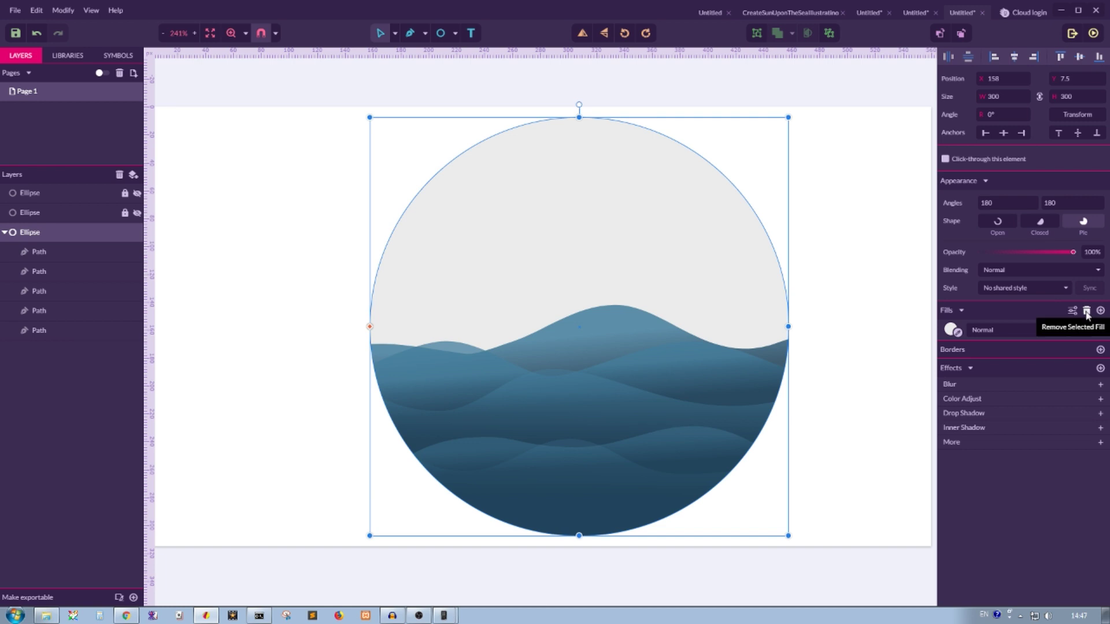
pyautogui.click(977, 329)
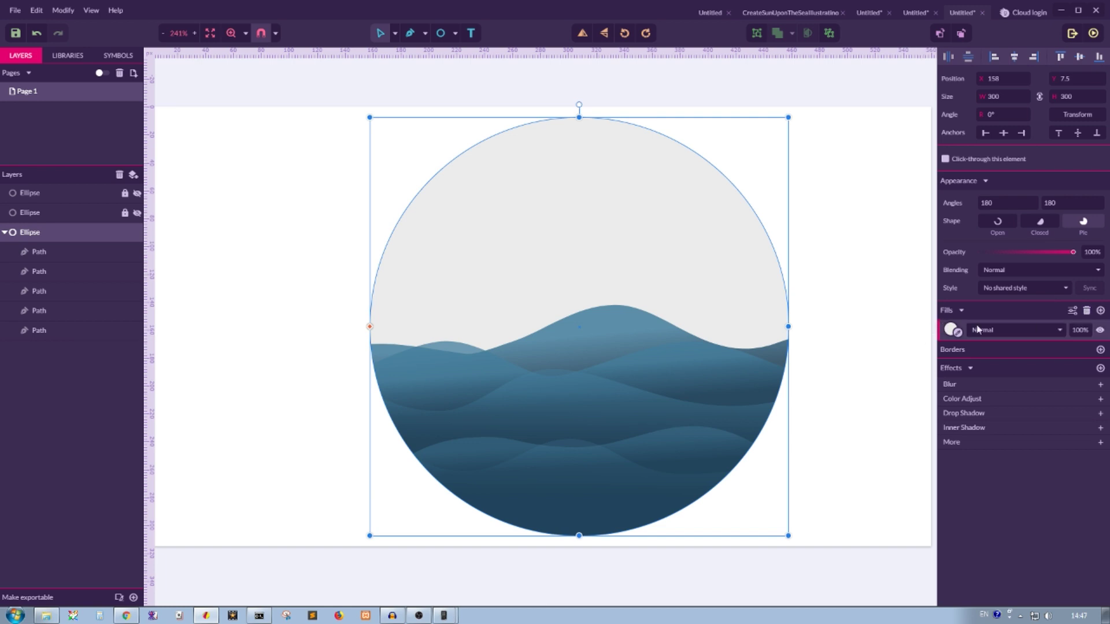
pyautogui.click(1086, 311)
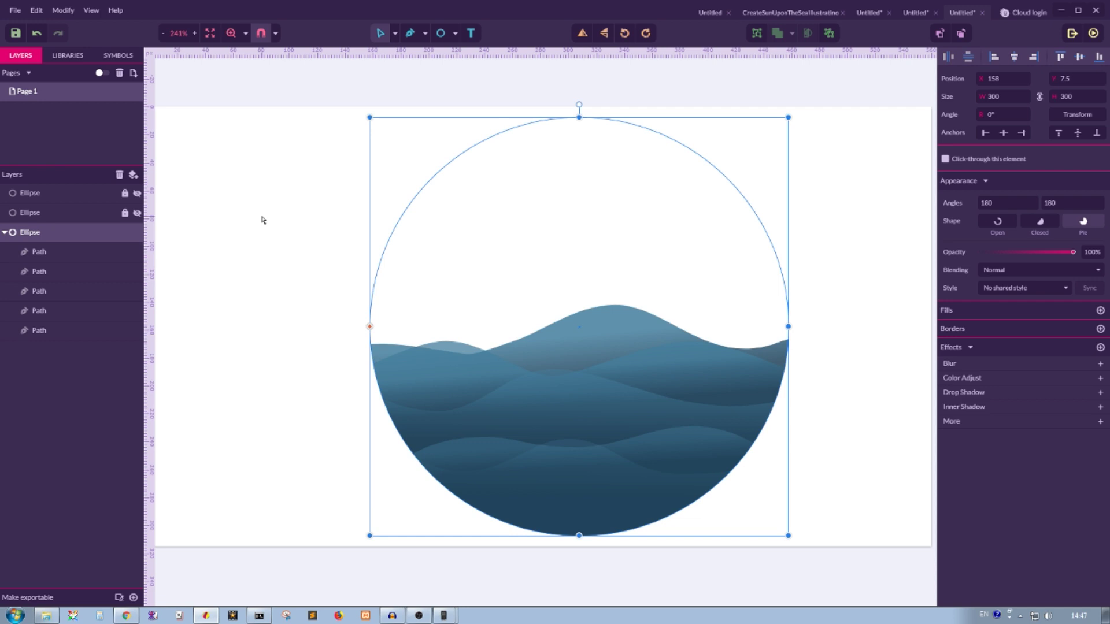
# Unhide the second Ellipse, move it into the wave group and send it to the back.
pyautogui.click(137, 213)
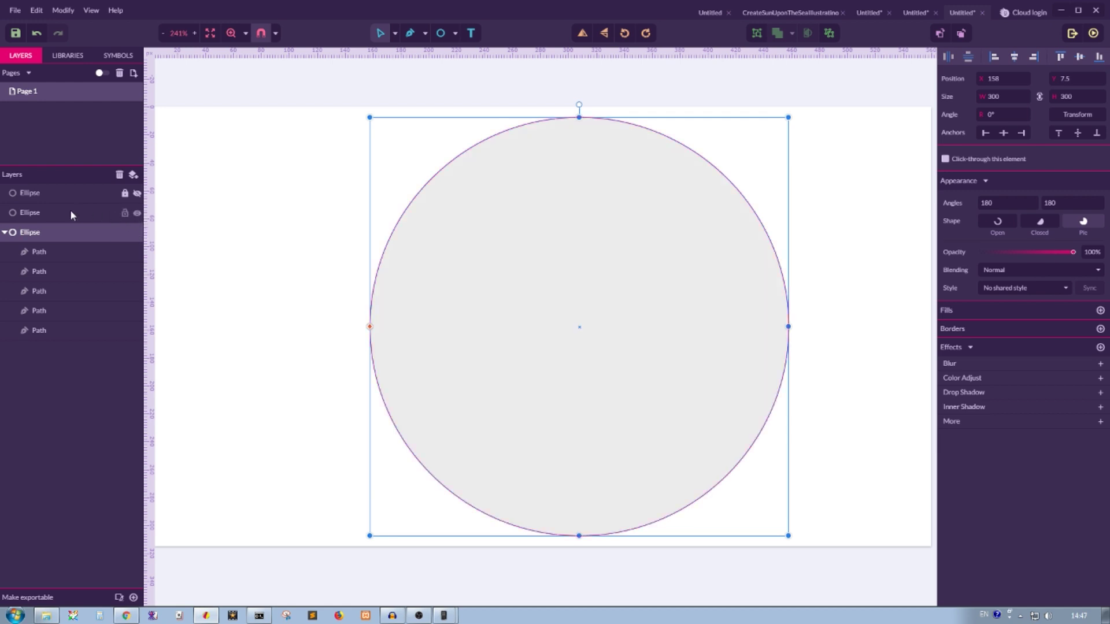
pyautogui.click(70, 212)
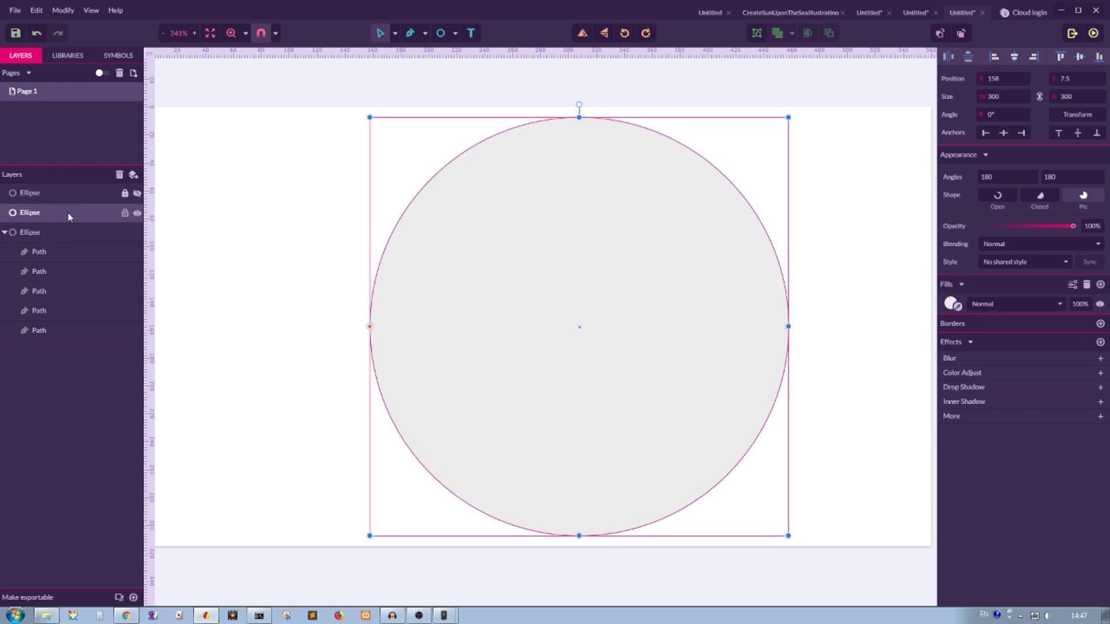
pyautogui.moveTo(68, 213); pyautogui.dragTo(67, 246)
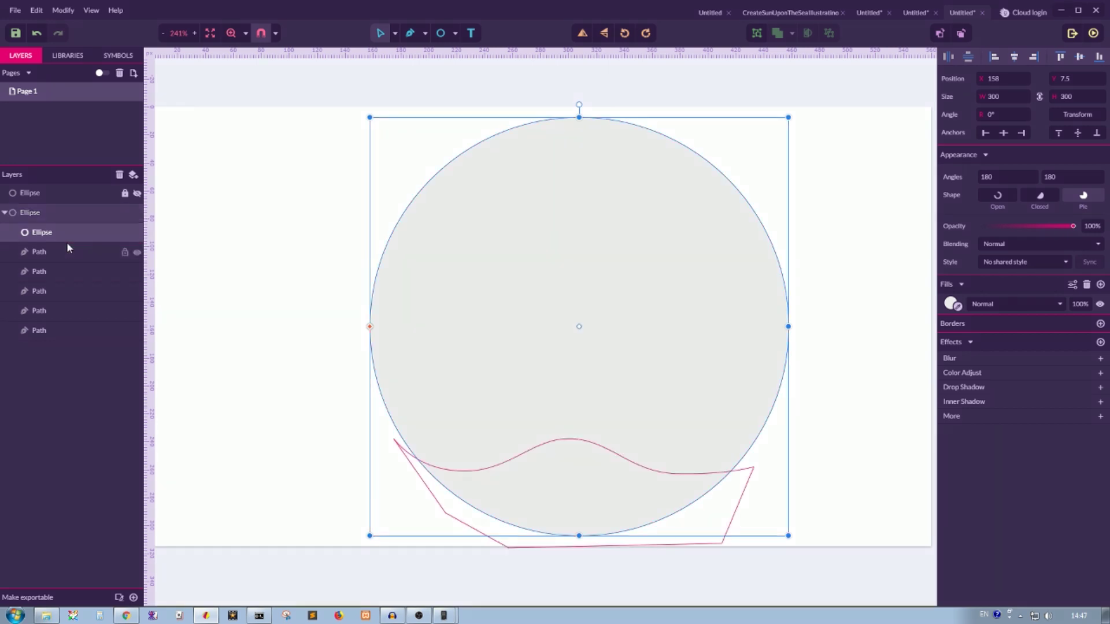
pyautogui.hotkey('ctrl', 'shift', 'Down')
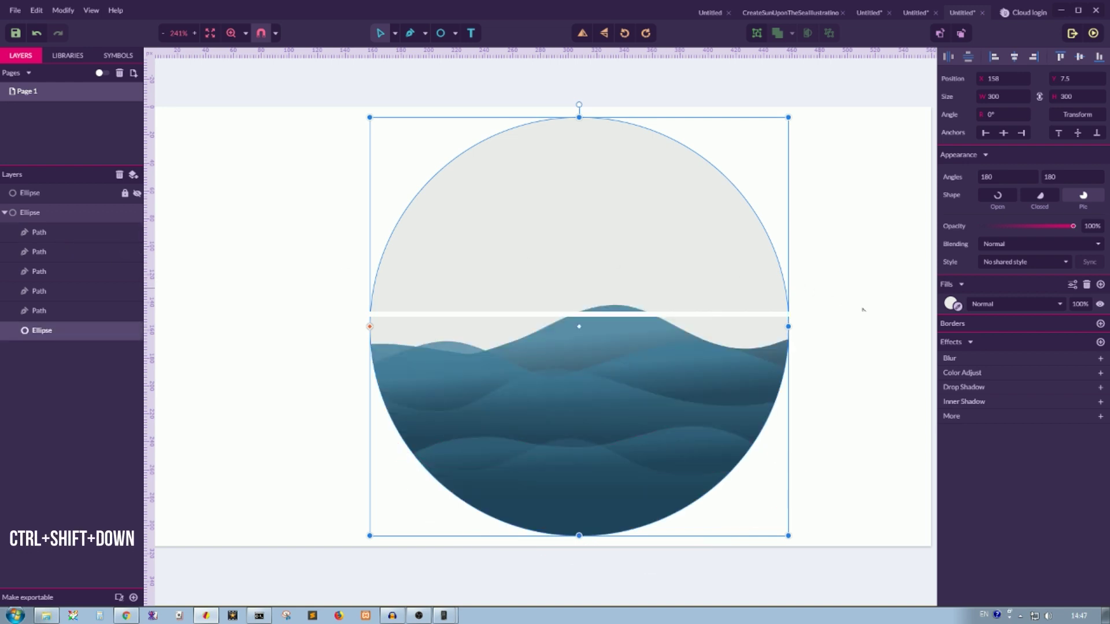
pyautogui.click(950, 300)
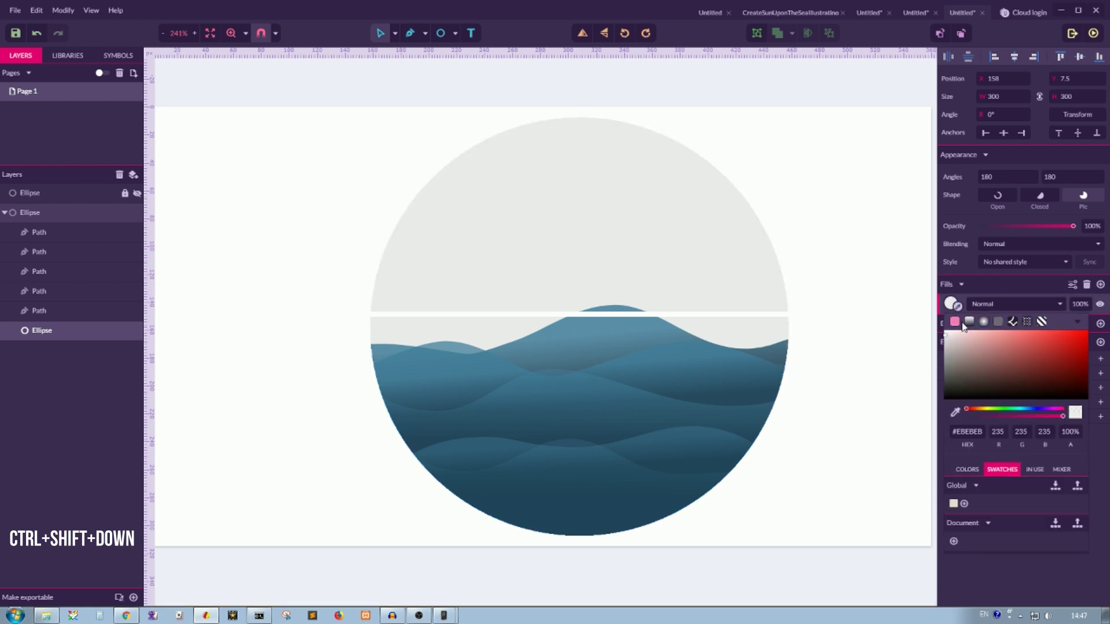
# Give the sky circle a linear gradient from the saved red swatch, adjusting its light stop.
pyautogui.click(970, 322)
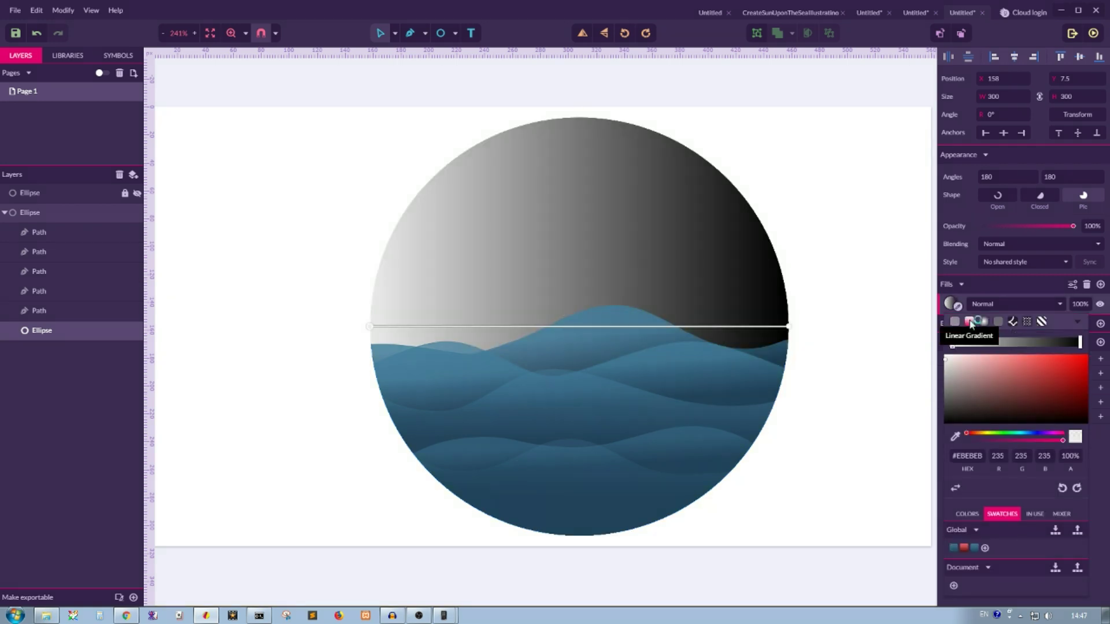
pyautogui.click(964, 549)
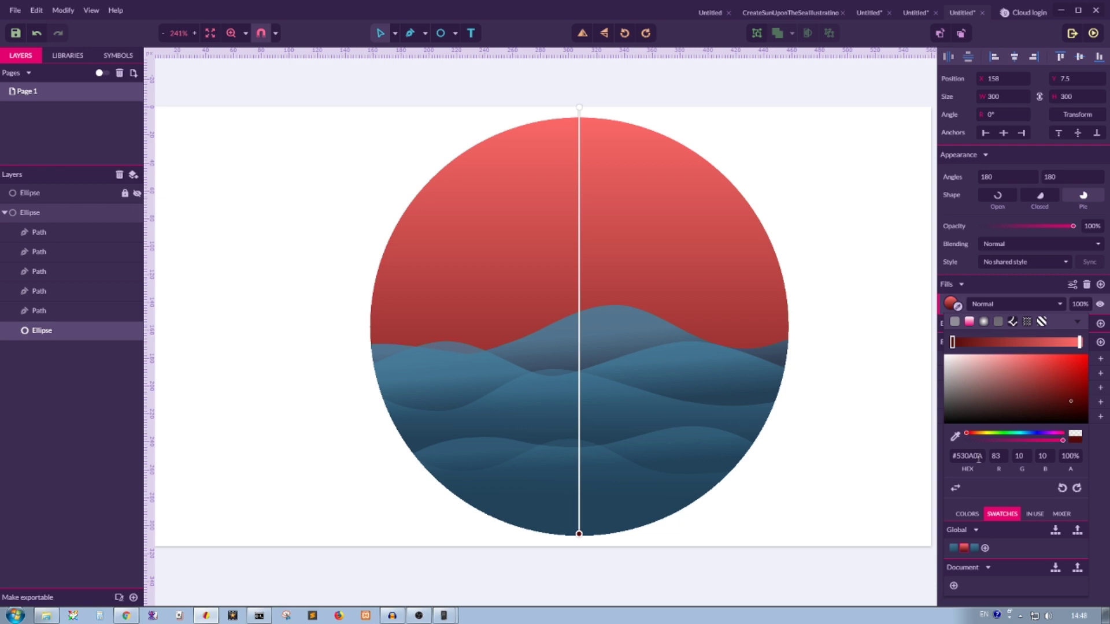
pyautogui.click(1080, 343)
pyautogui.click(847, 221)
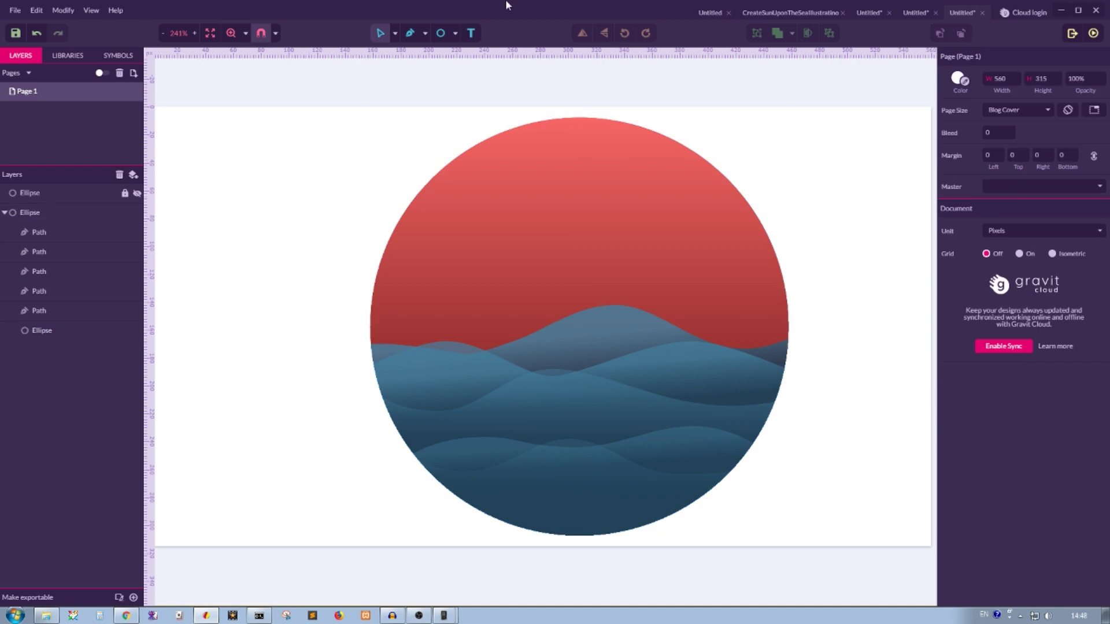
# Draw a centred ellipse and set its width to 125 px.
pyautogui.click(456, 33)
pyautogui.click(478, 82)
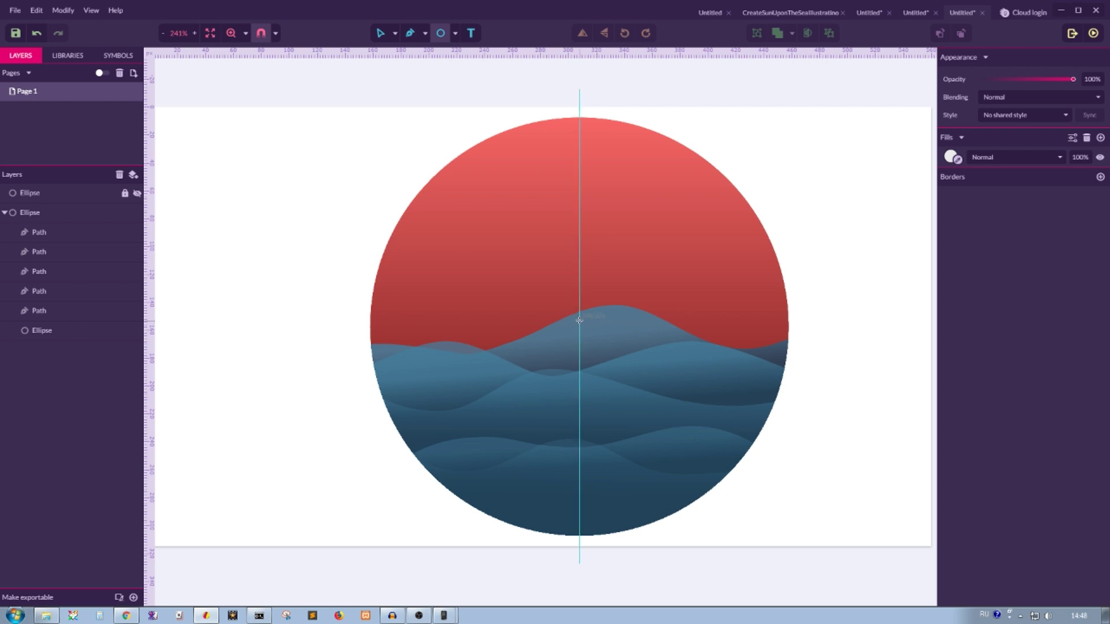
pyautogui.moveTo(579, 320); pyautogui.dragTo(613, 407)
pyautogui.click(1006, 96)
pyautogui.write('125')
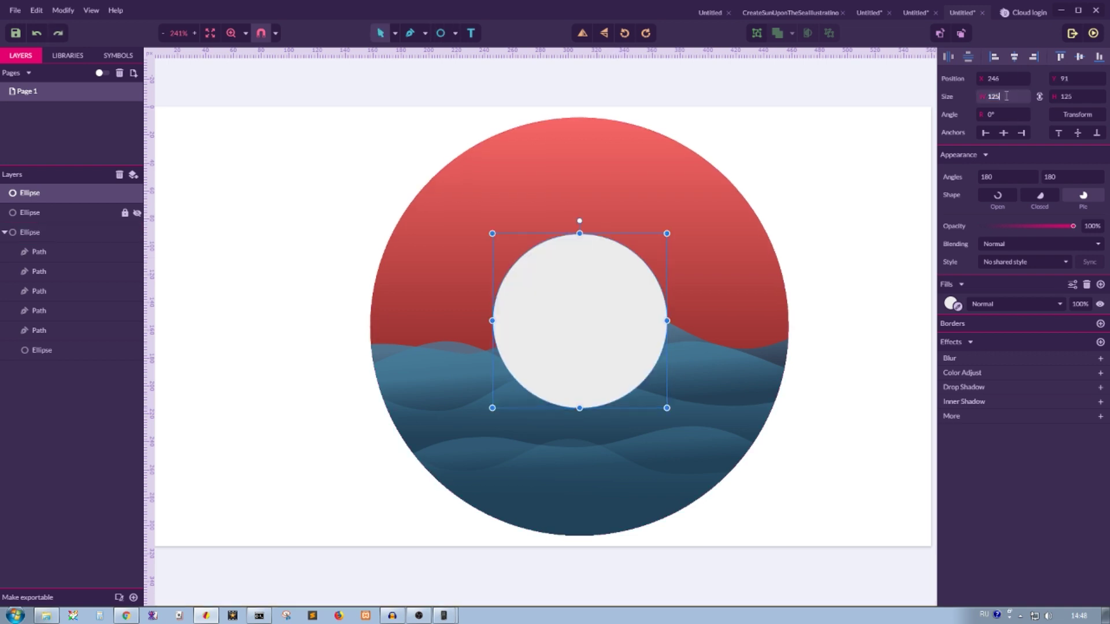
pyautogui.click(395, 33)
pyautogui.click(416, 53)
# Move the sun circle into the wave group, layered just above the sky circle.
pyautogui.click(364, 157)
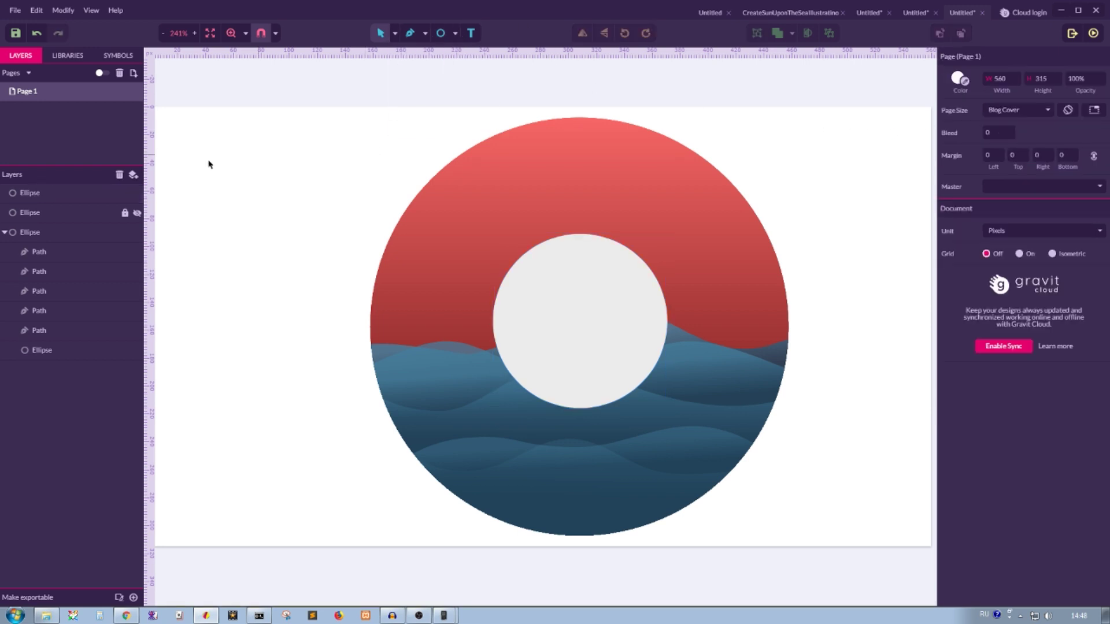
pyautogui.click(54, 193)
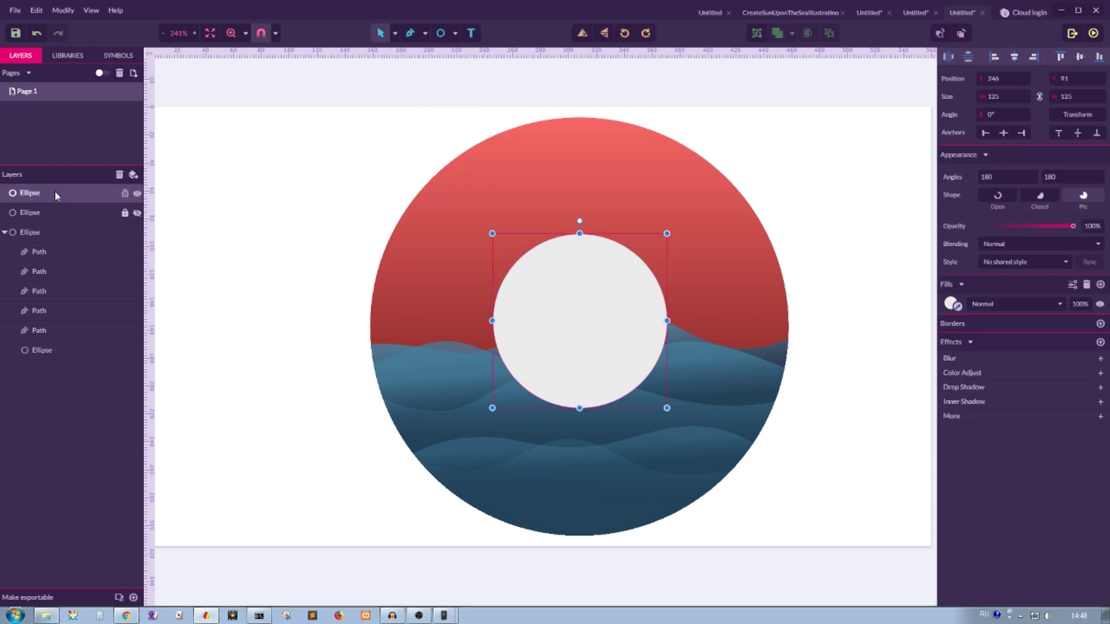
pyautogui.moveTo(59, 255)
pyautogui.mouseDown()
pyautogui.moveTo(55, 234)
pyautogui.moveTo(53, 247)
pyautogui.mouseUp()
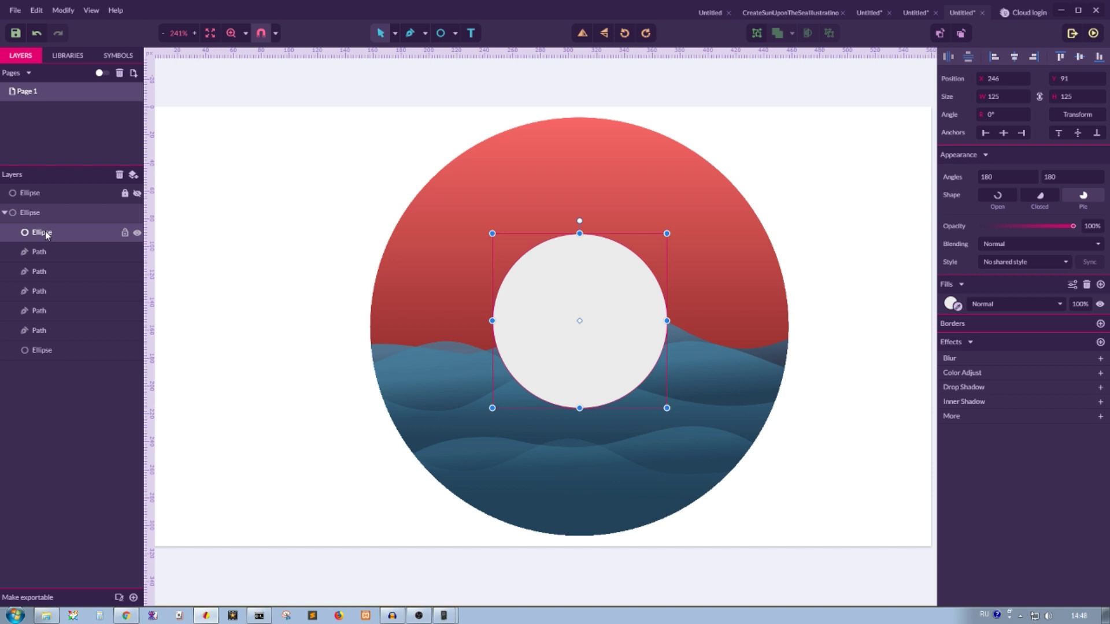
pyautogui.hotkey('ctrl', '[')
pyautogui.hotkey('ctrl', '[')
pyautogui.hotkey('ctrl', '[')
pyautogui.hotkey('ctrl', '[')
pyautogui.hotkey('ctrl', '[')
pyautogui.hotkey('ctrl', '[')
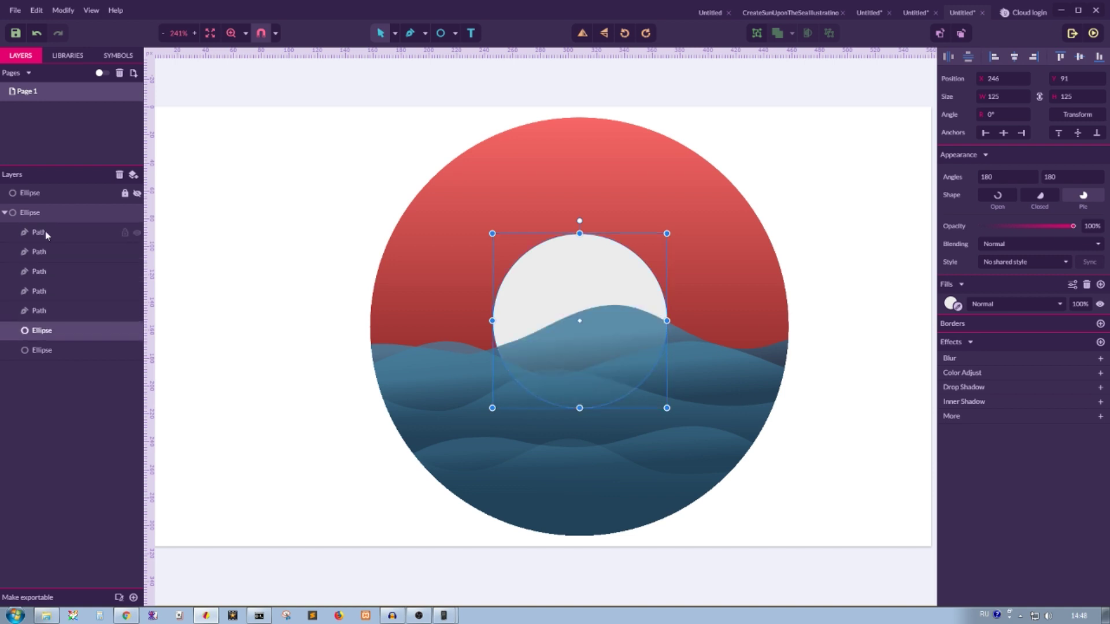
pyautogui.hotkey('ctrl', ']')
# Fill the sun with the saved peach swatch #EAD7C2 at 75% and nudge it to centre.
pyautogui.click(950, 302)
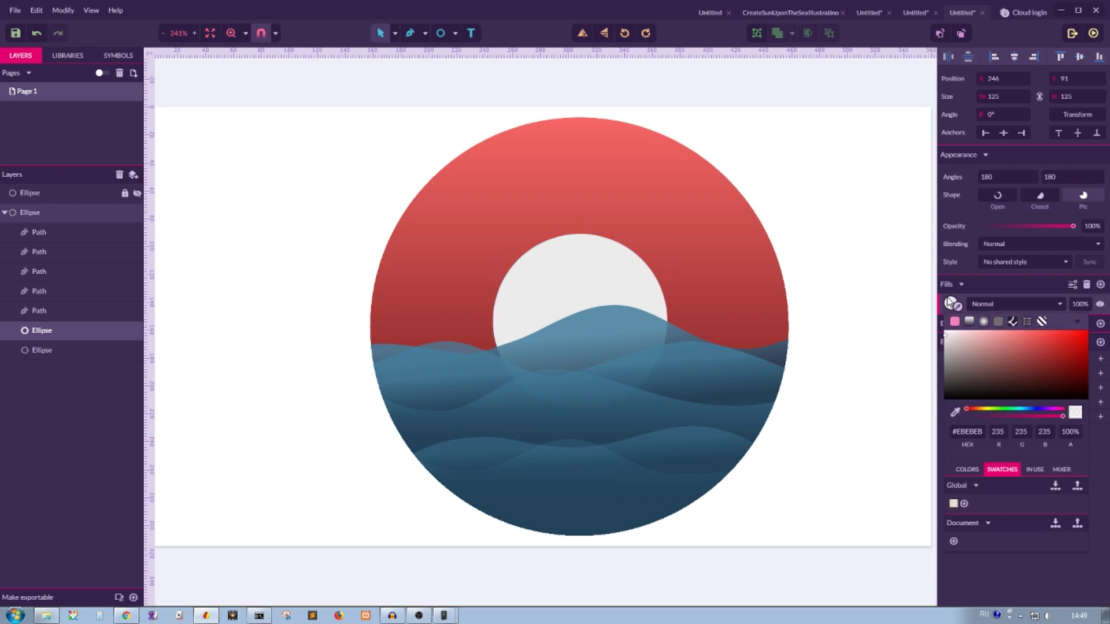
pyautogui.click(954, 504)
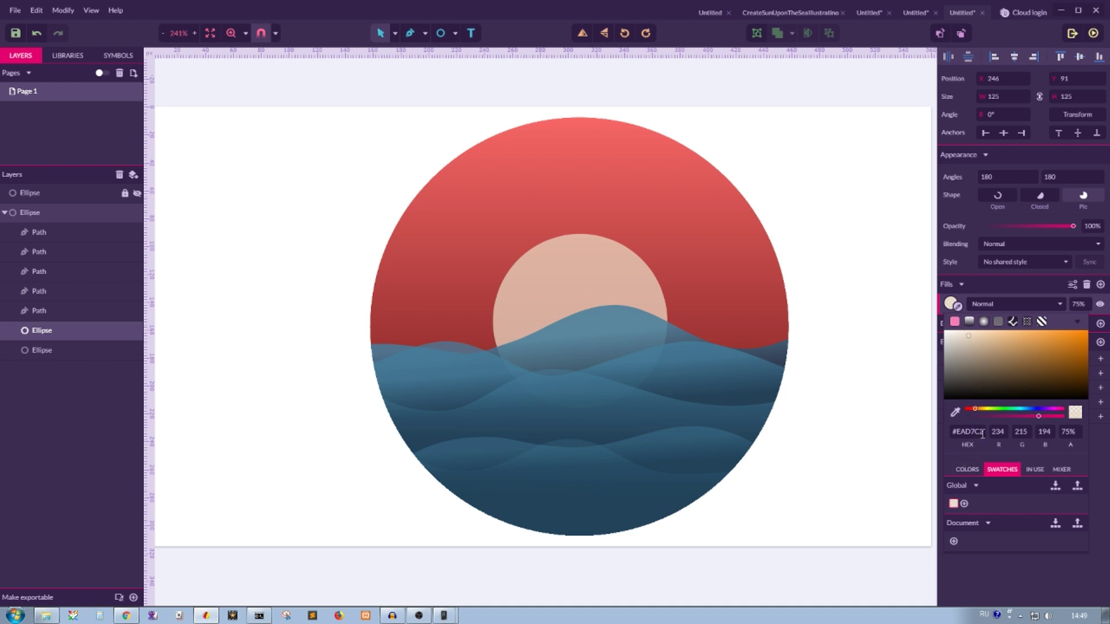
pyautogui.click(627, 273)
pyautogui.moveTo(628, 273); pyautogui.dragTo(625, 271)
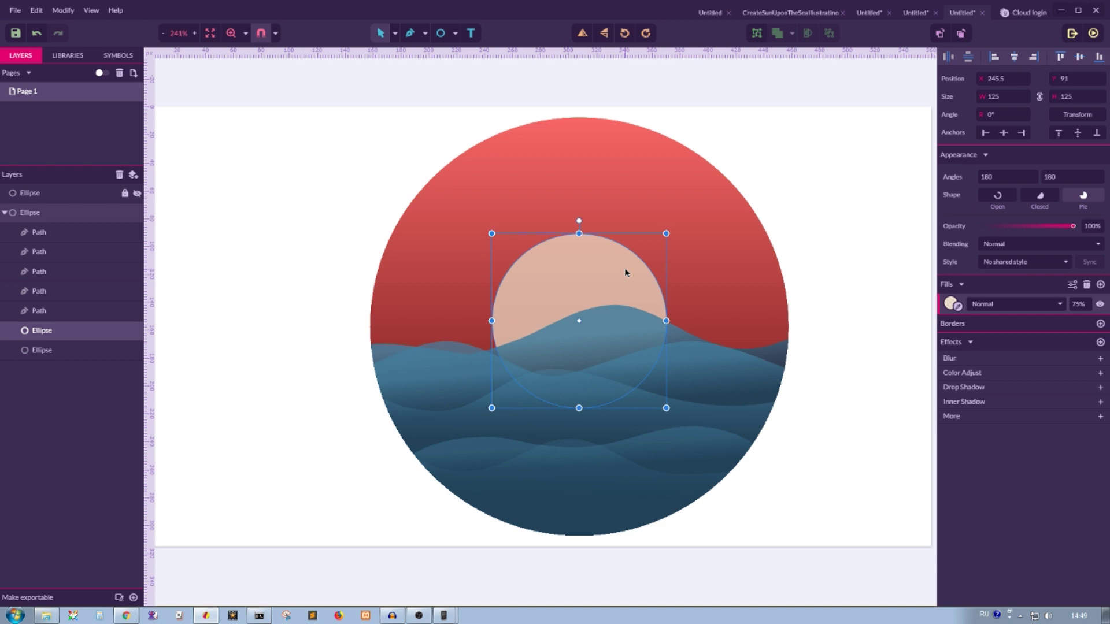
# Transform the sun with 125% width and height scaling and 3 copies.
pyautogui.click(1081, 114)
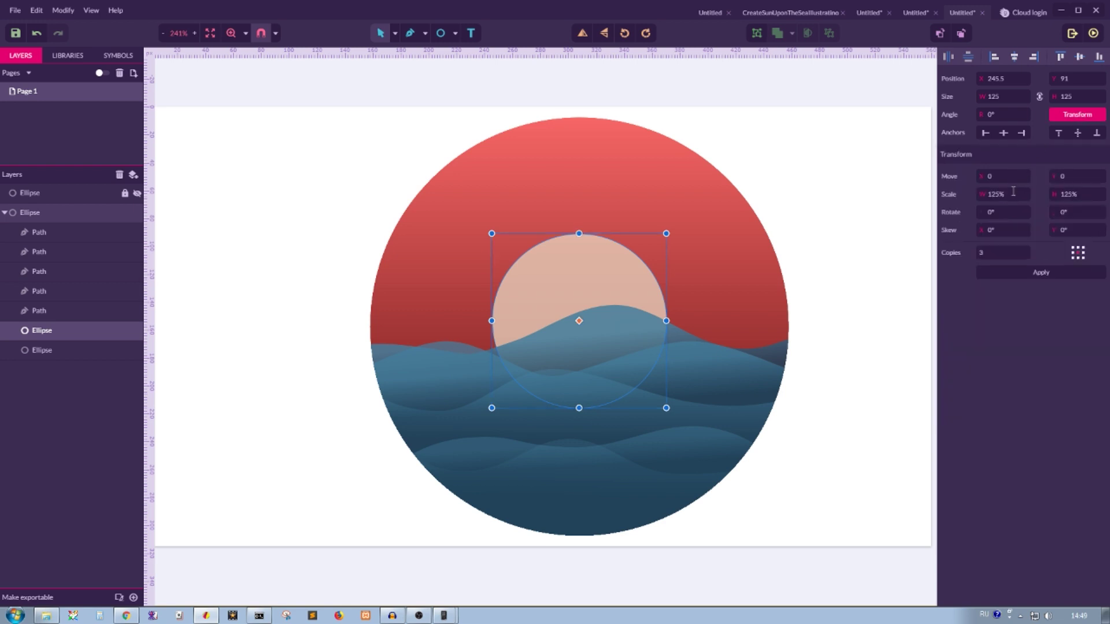
pyautogui.click(1013, 193)
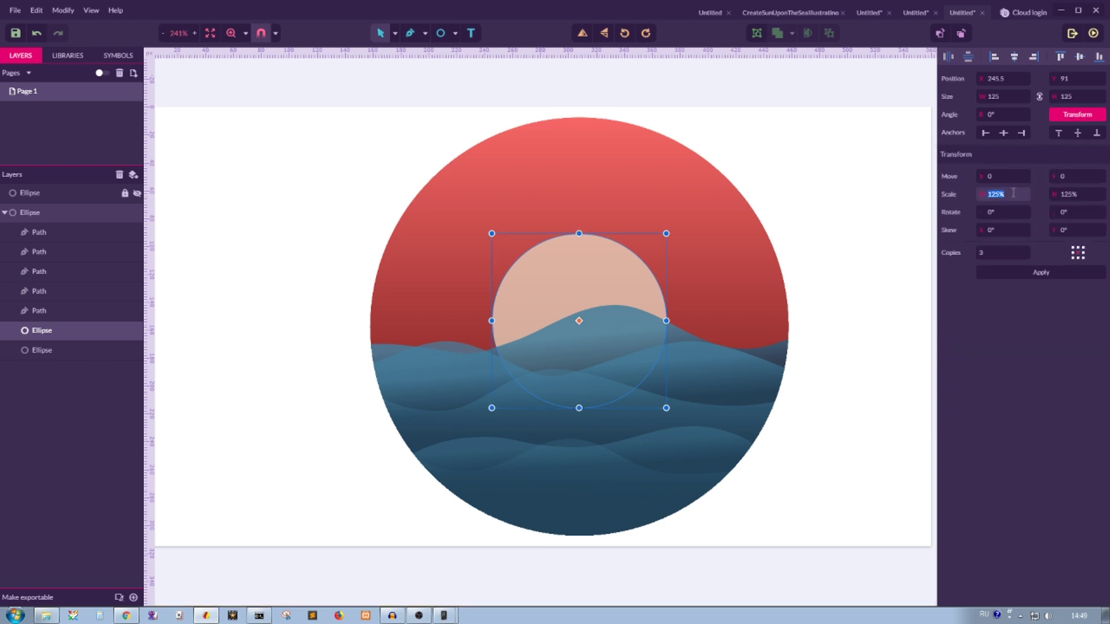
pyautogui.click(1088, 194)
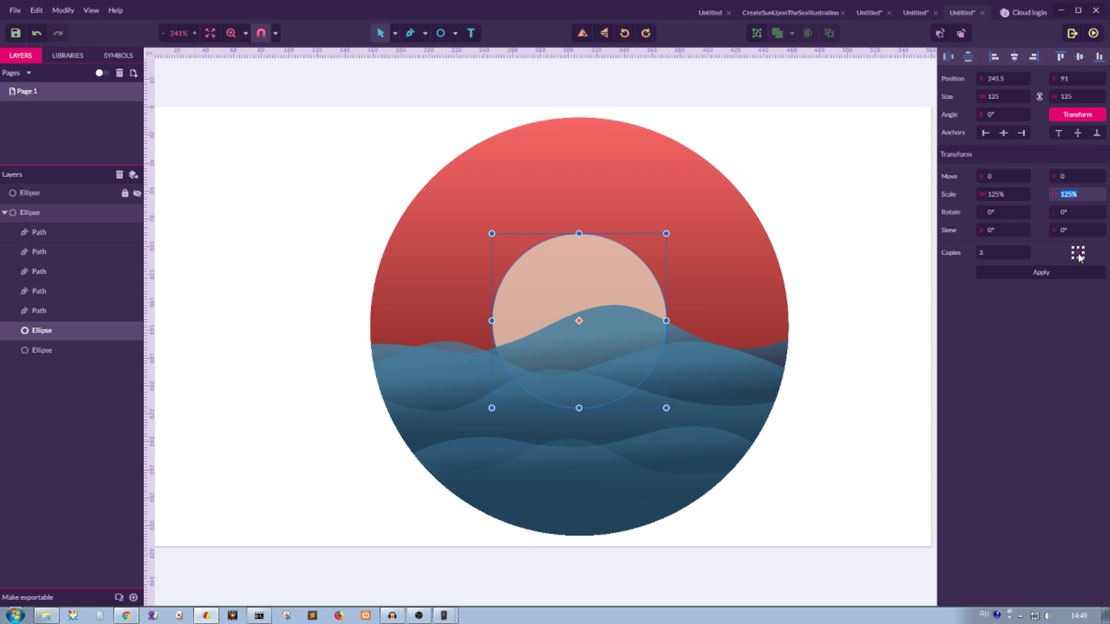
pyautogui.click(1041, 272)
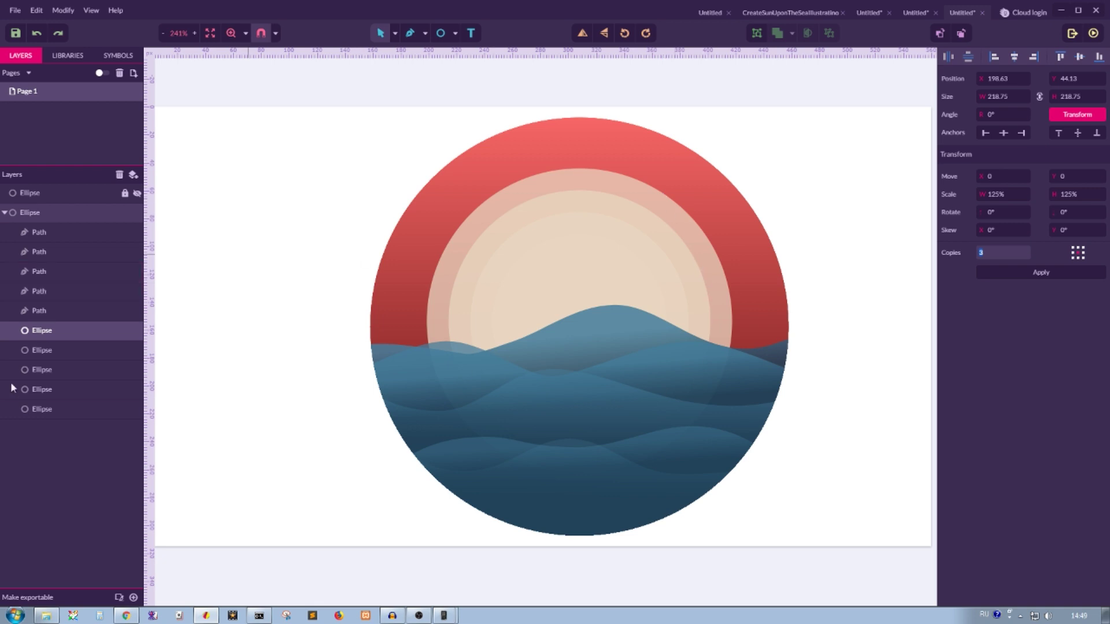
pyautogui.click(87, 410)
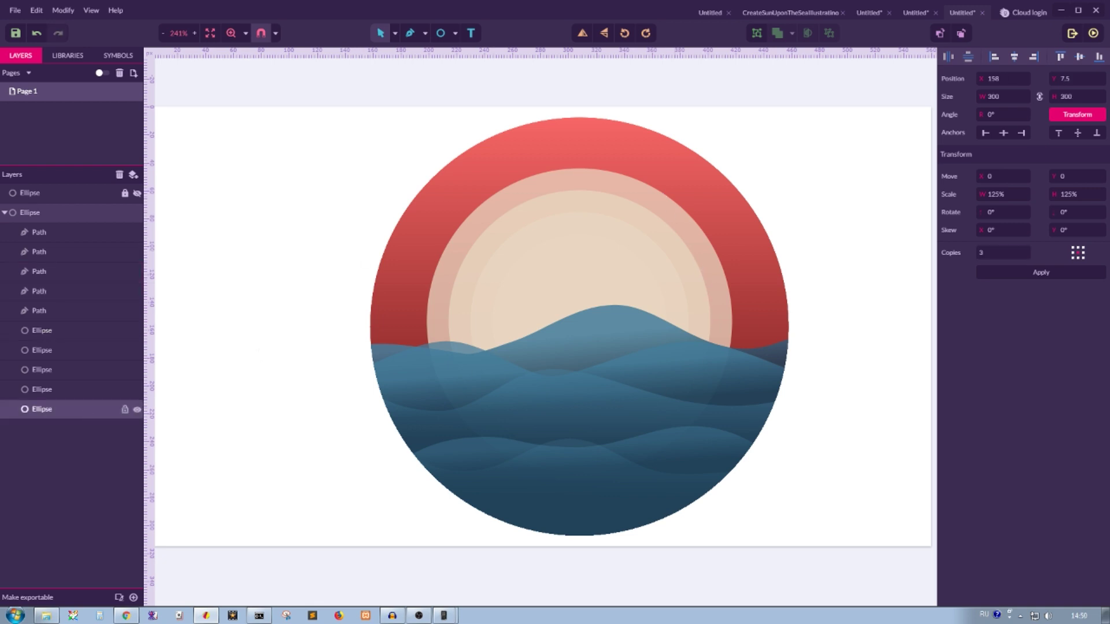
# Reselect the red sky circle and lock it in place.
pyautogui.click(778, 167)
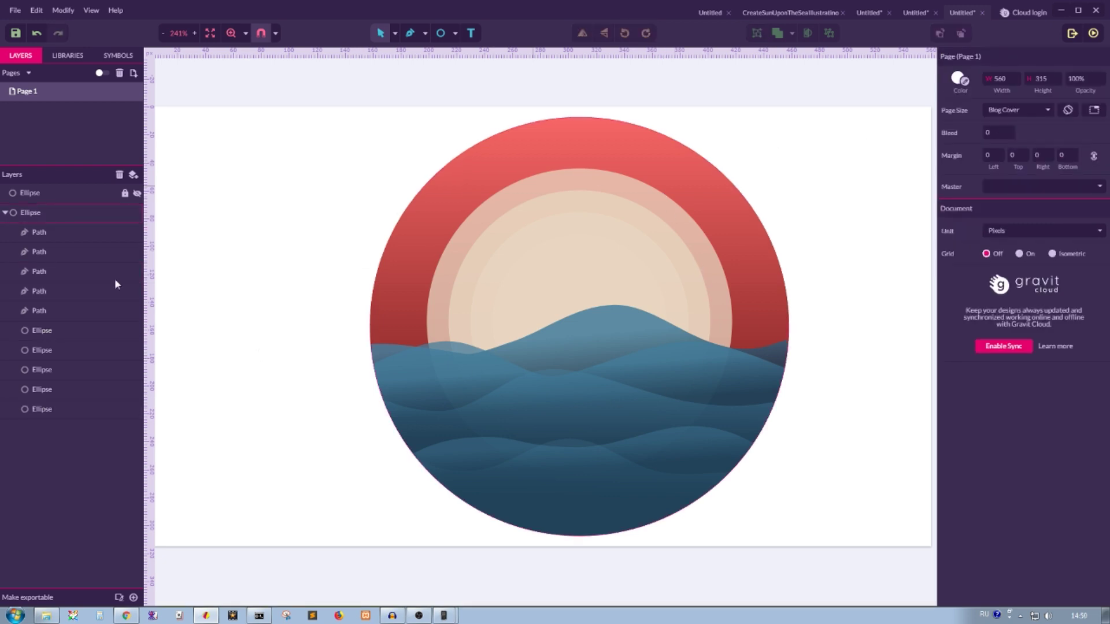
pyautogui.click(60, 412)
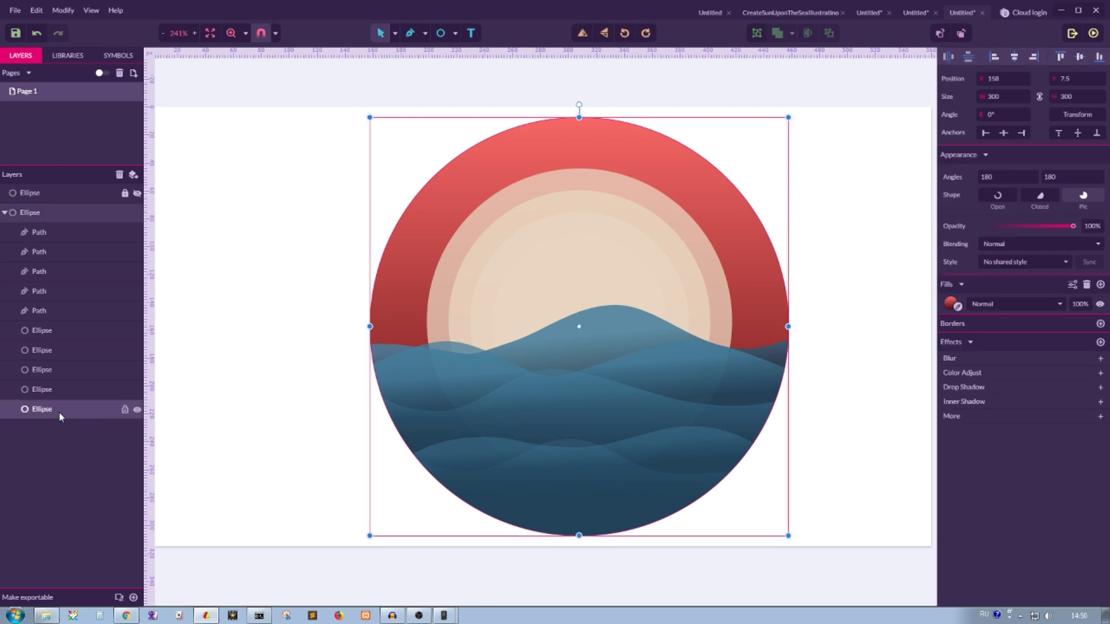
pyautogui.click(124, 409)
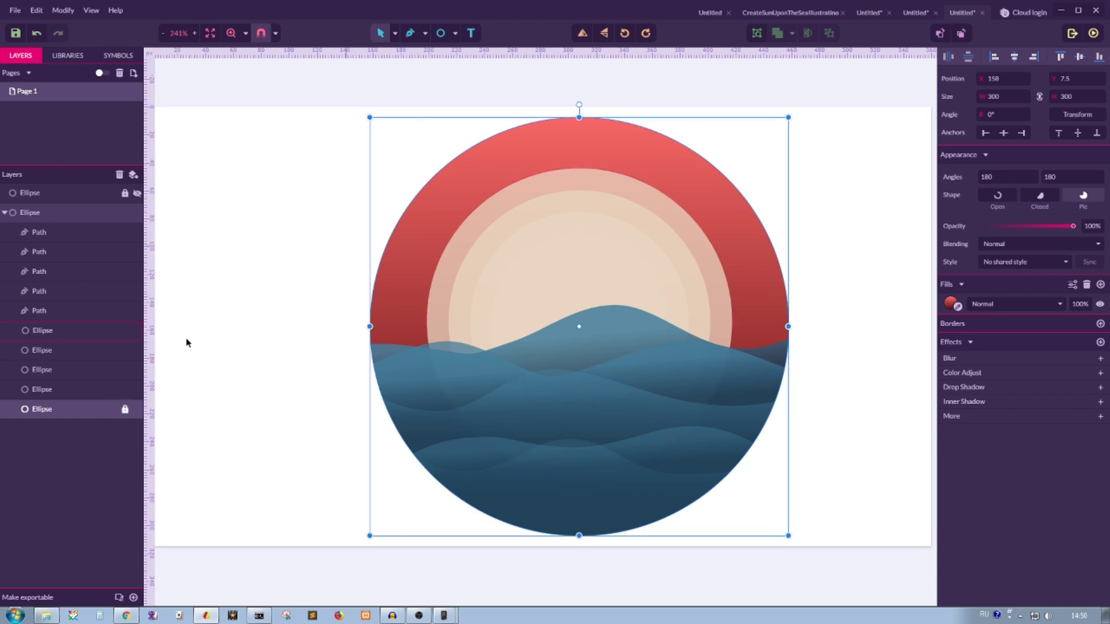
# Set the second-largest sun ring's fill opacity to 30%.
pyautogui.click(66, 389)
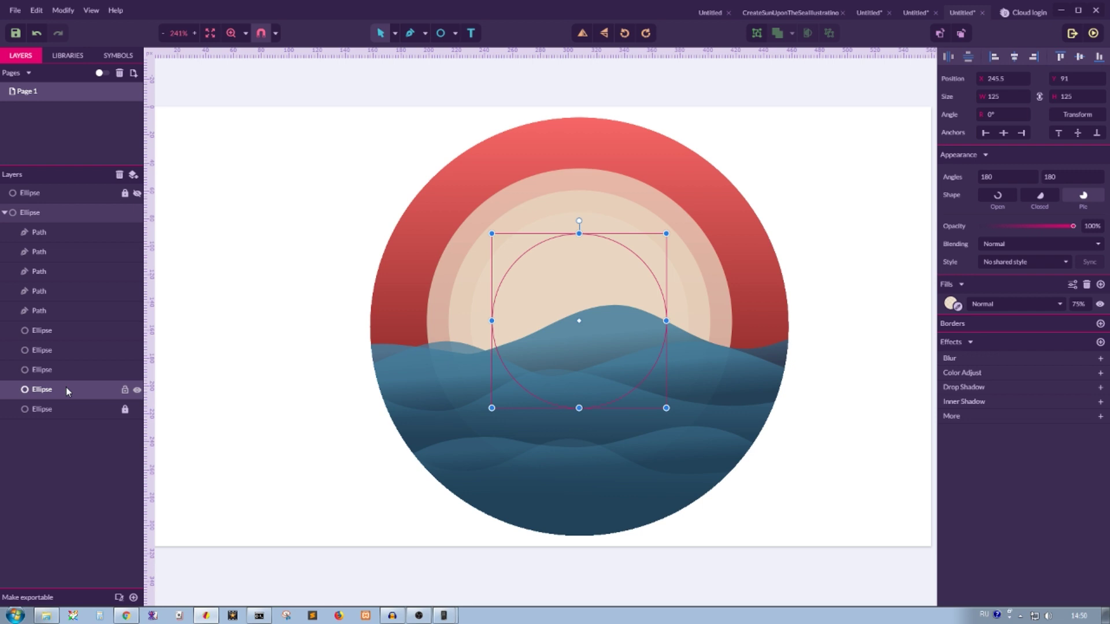
pyautogui.click(1083, 306)
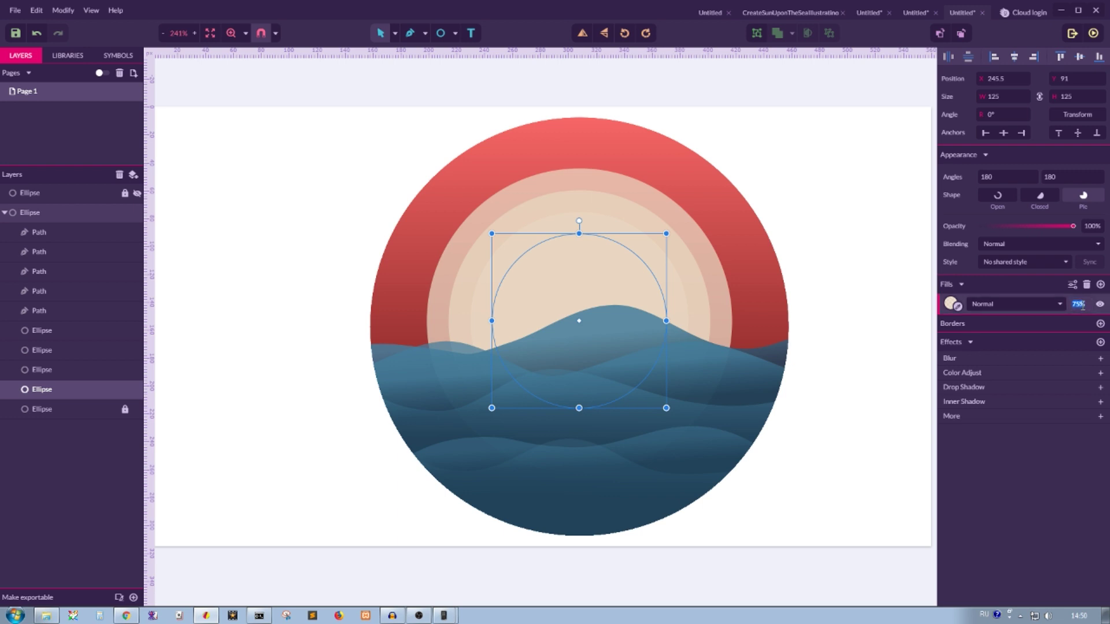
pyautogui.click(82, 370)
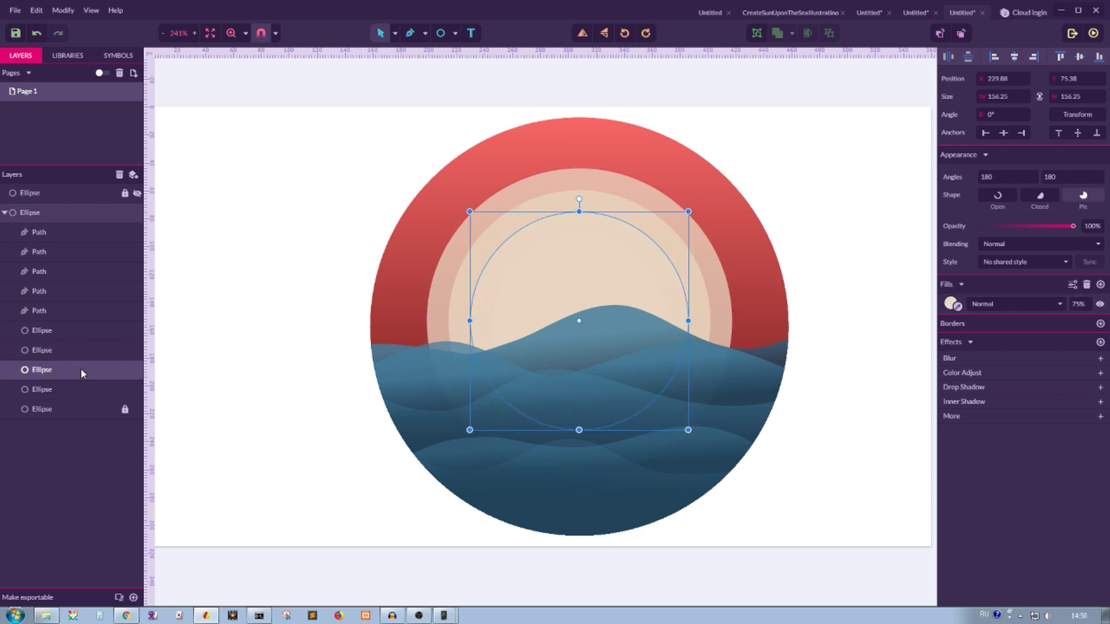
pyautogui.click(1078, 304)
pyautogui.click(40, 351)
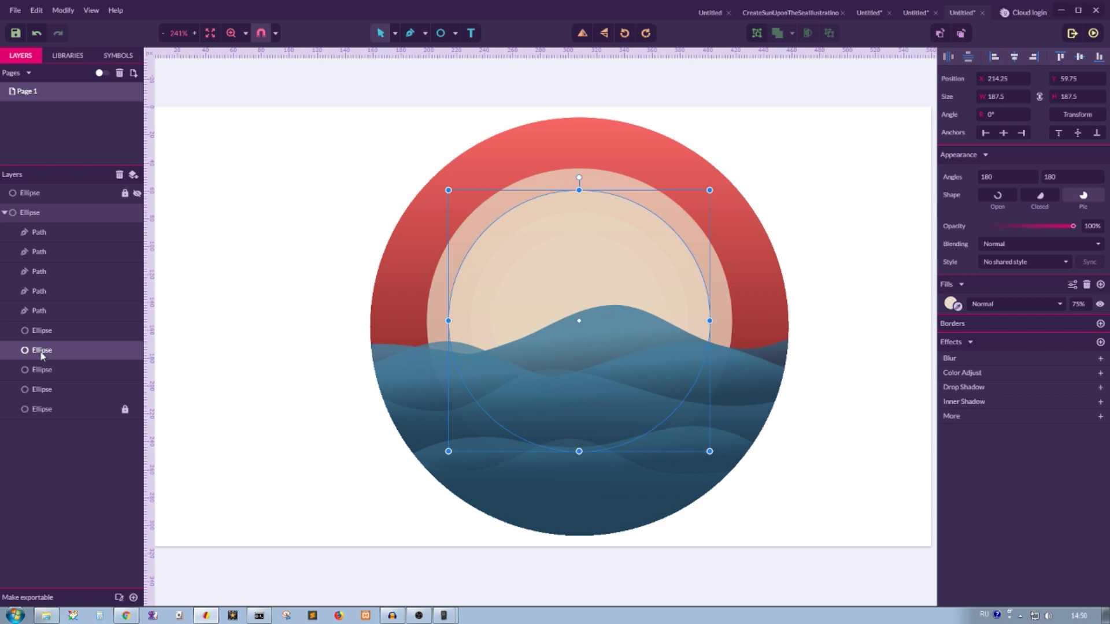
pyautogui.click(1076, 304)
pyautogui.press('Return')
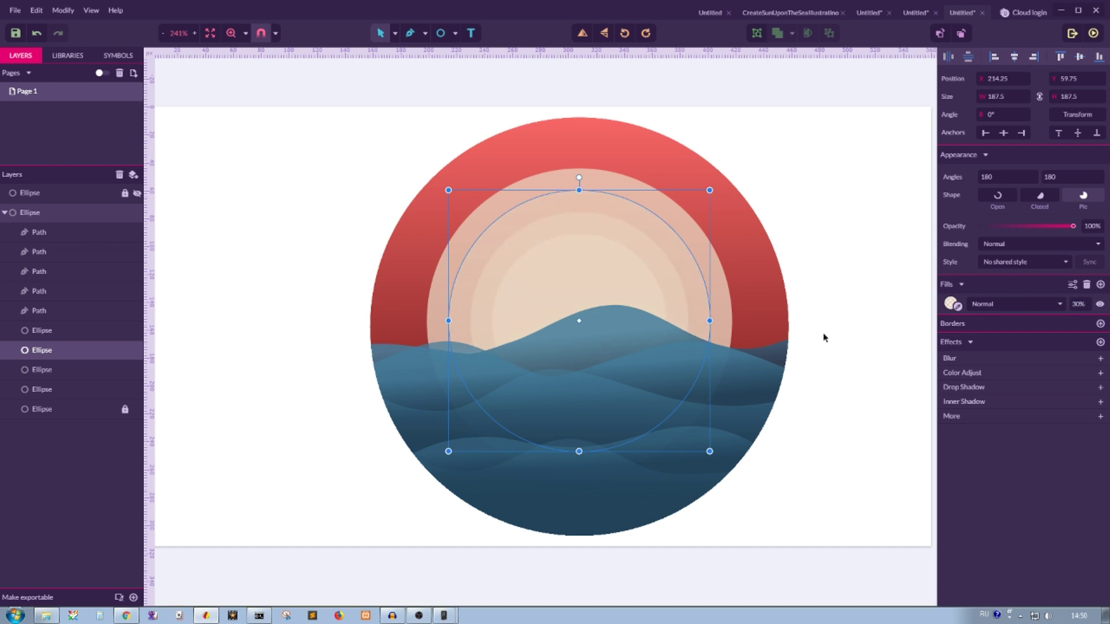
# Set the largest sun ring's fill opacity to 20%.
pyautogui.click(72, 333)
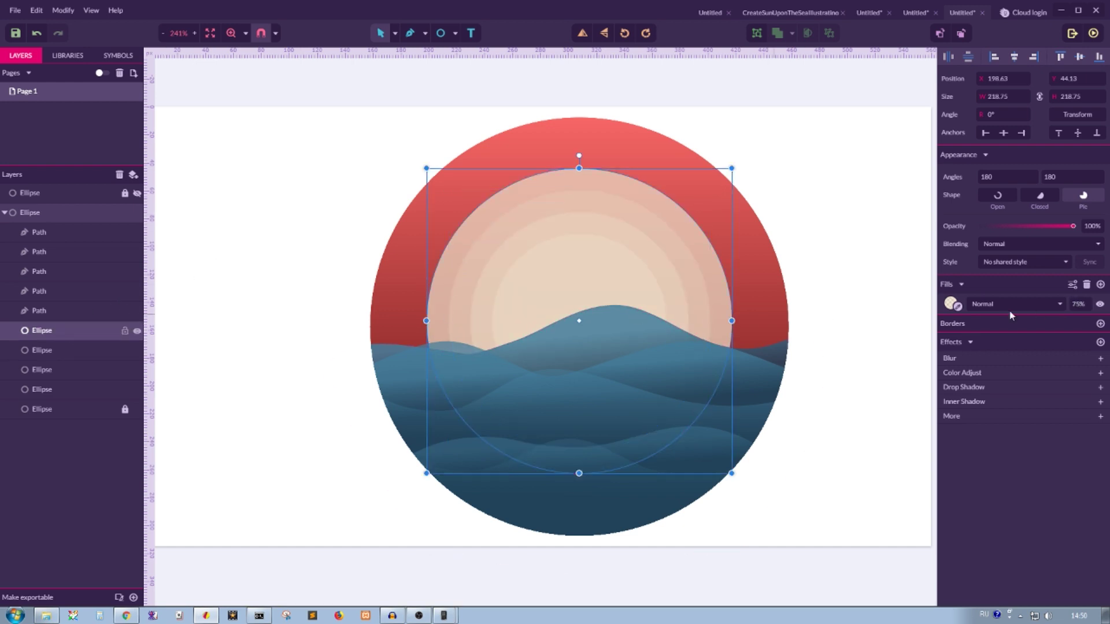
pyautogui.click(1074, 303)
pyautogui.write('20')
pyautogui.press('Return')
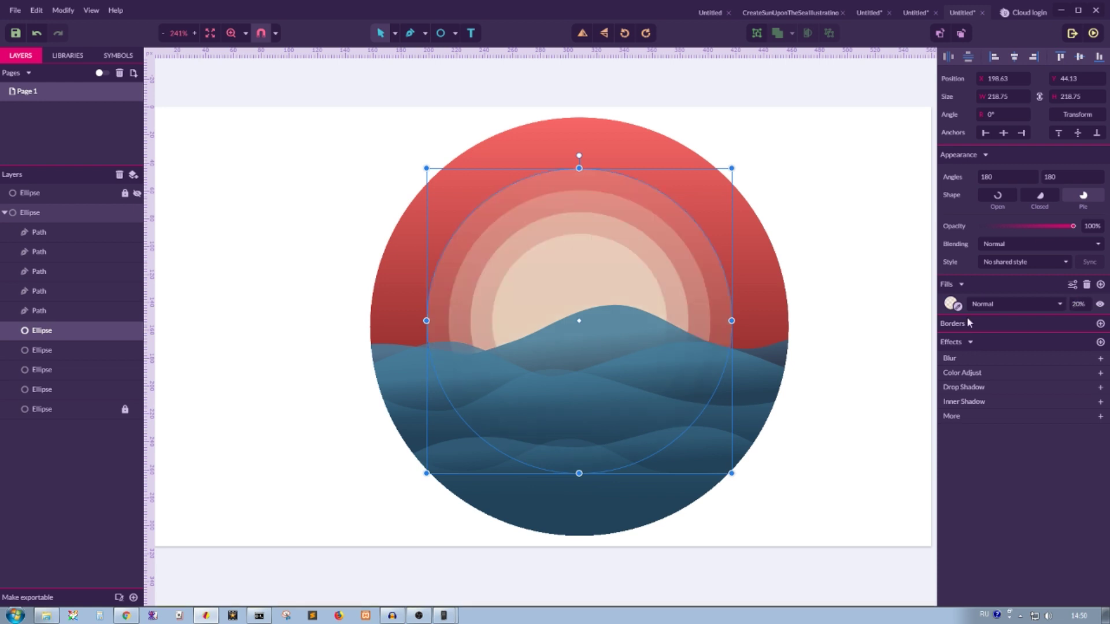
pyautogui.click(814, 135)
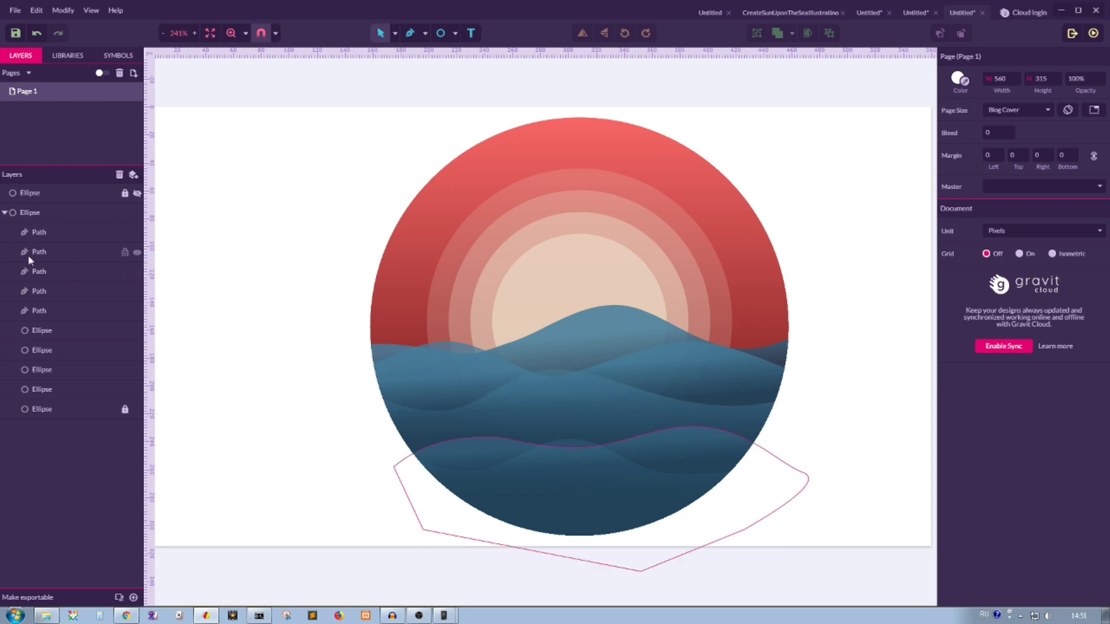
# Unhide the grey top circle and change its fill to a black Noise fill at intensity 3.
pyautogui.click(137, 195)
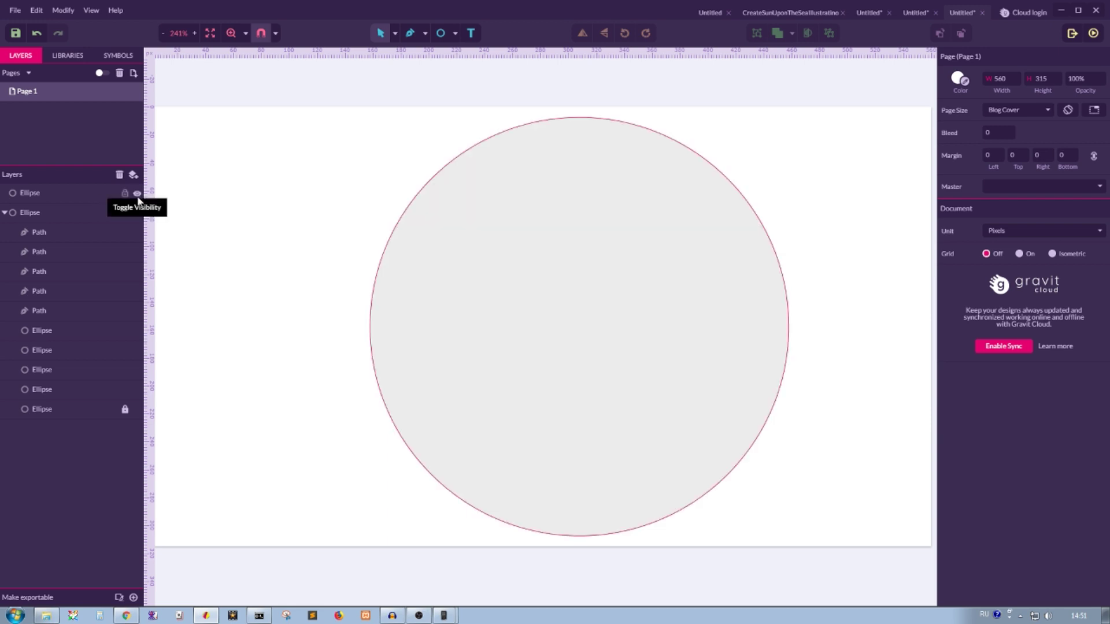
pyautogui.click(66, 188)
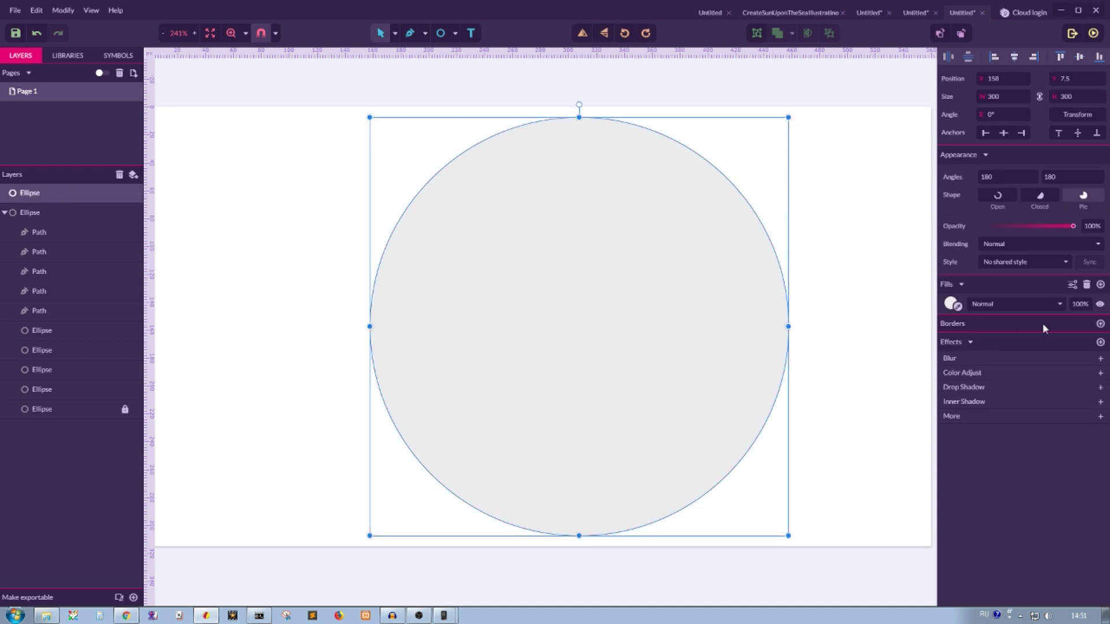
pyautogui.click(948, 304)
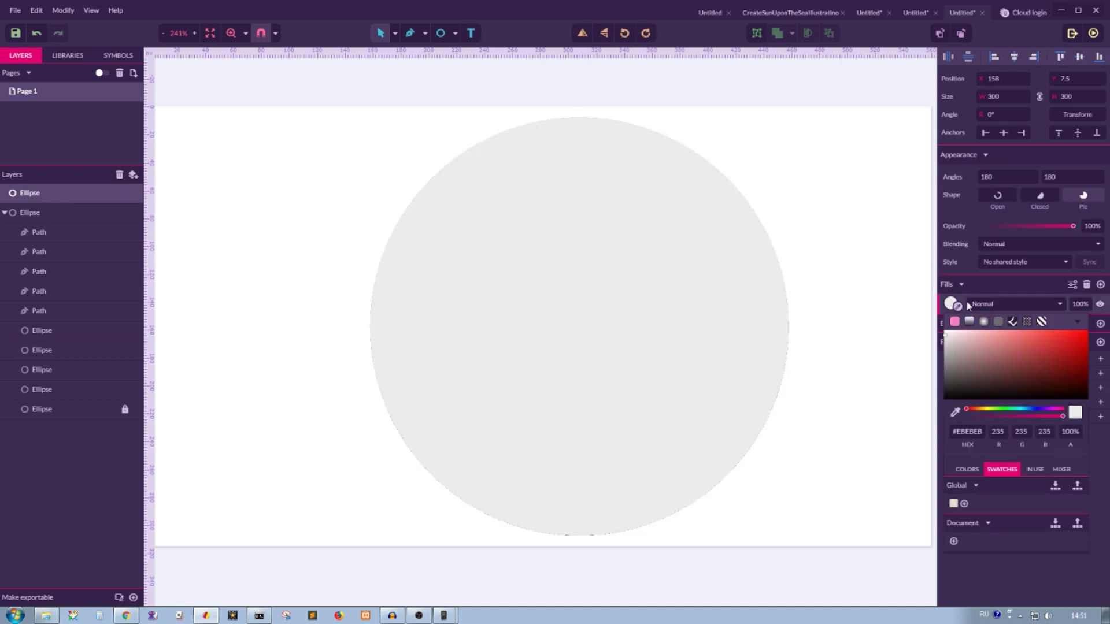
pyautogui.click(1027, 322)
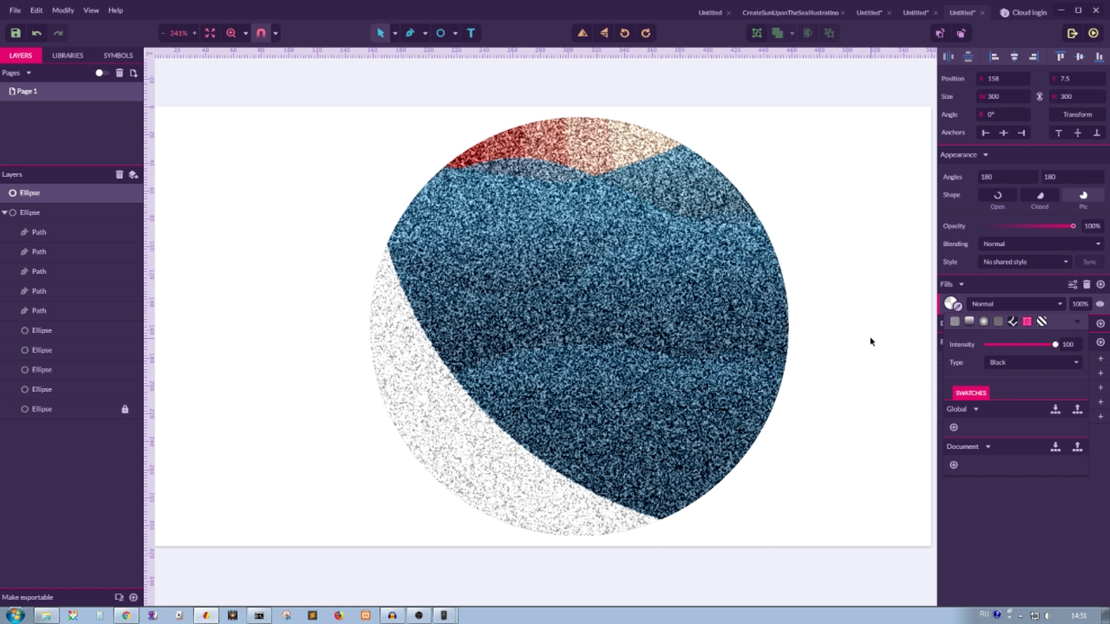
pyautogui.moveTo(1055, 345); pyautogui.dragTo(990, 346)
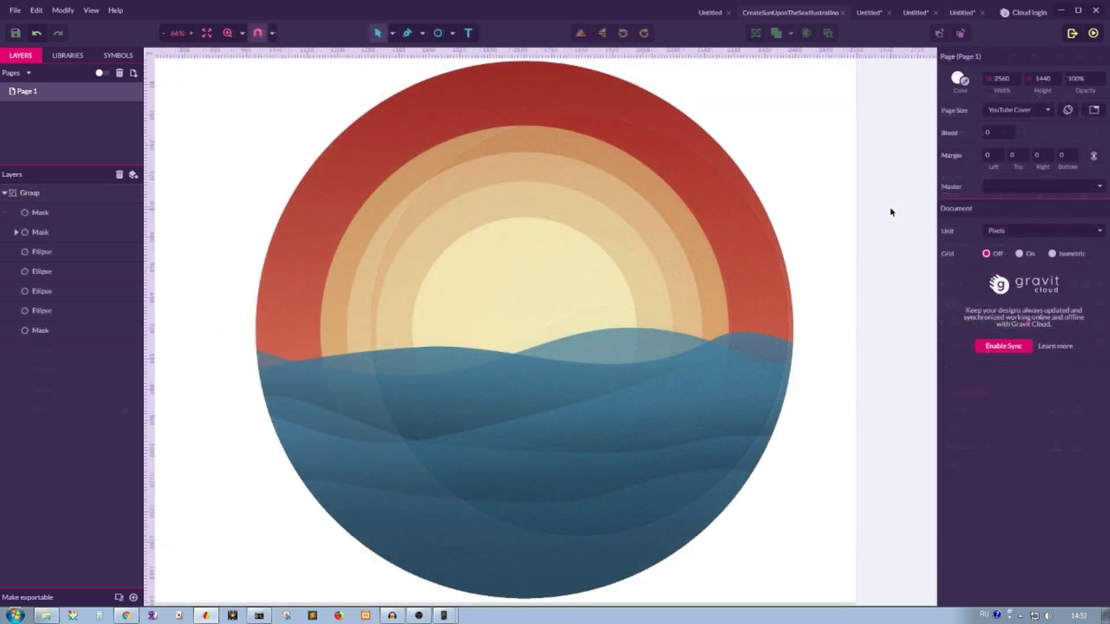
# In the reference file, select the top Mask layer and zoom to 100%.
pyautogui.scroll(3, 858, 199)
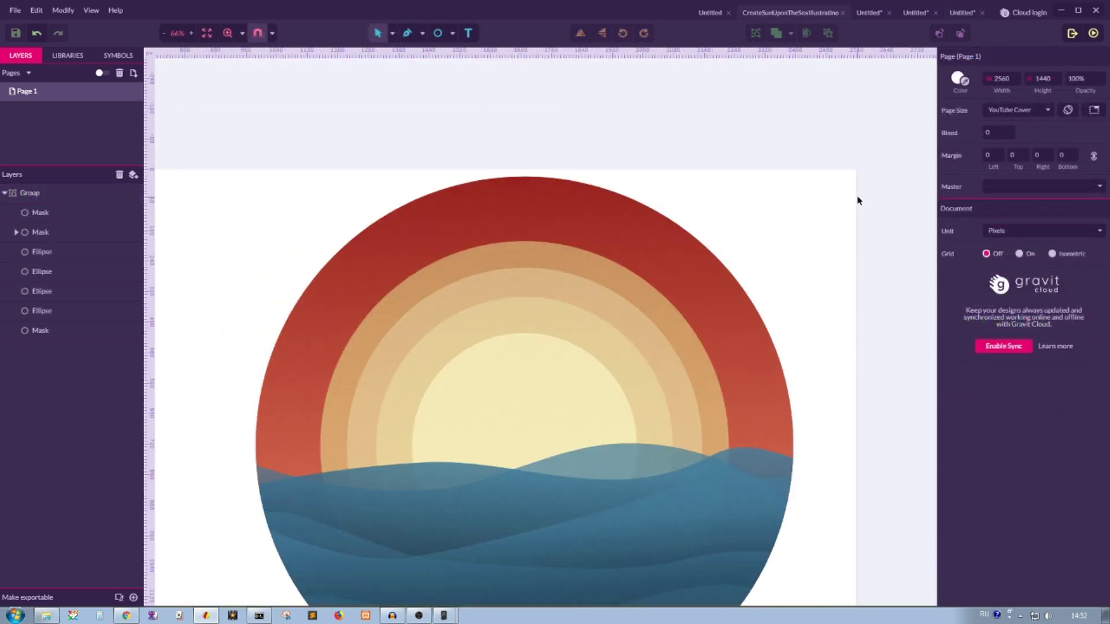
pyautogui.scroll(-5, 858, 200)
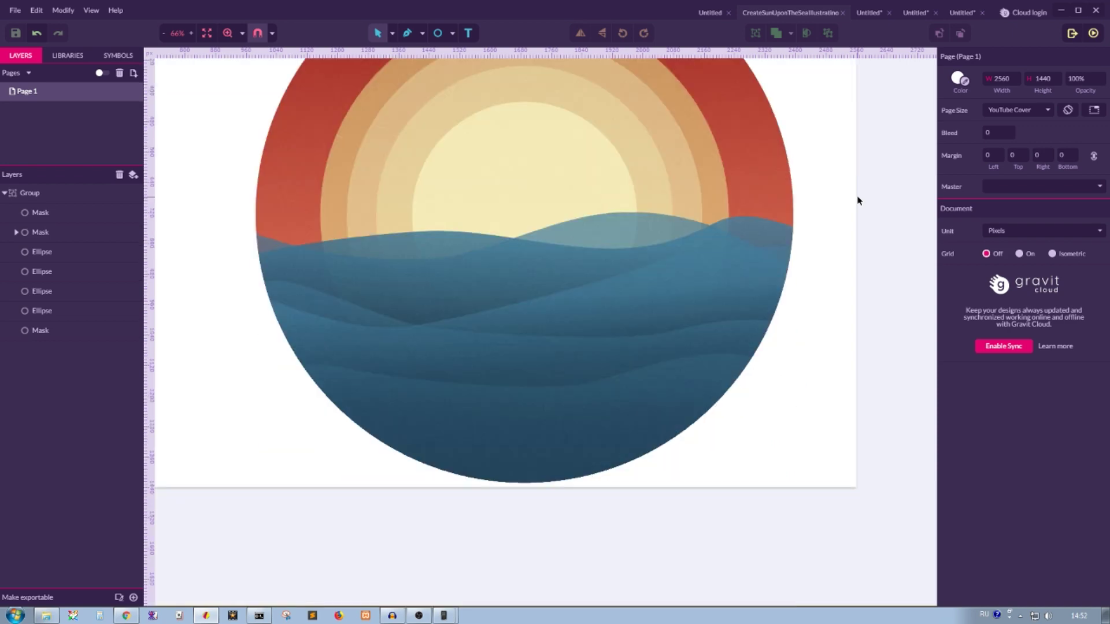
pyautogui.scroll(3, 708, 243)
pyautogui.click(709, 240)
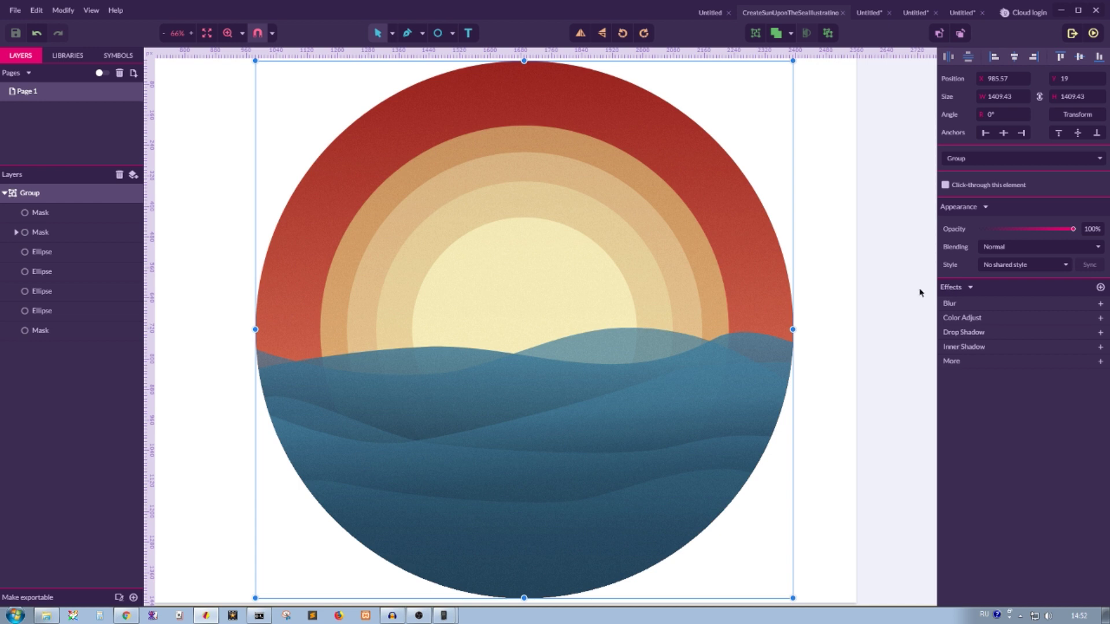
pyautogui.click(57, 211)
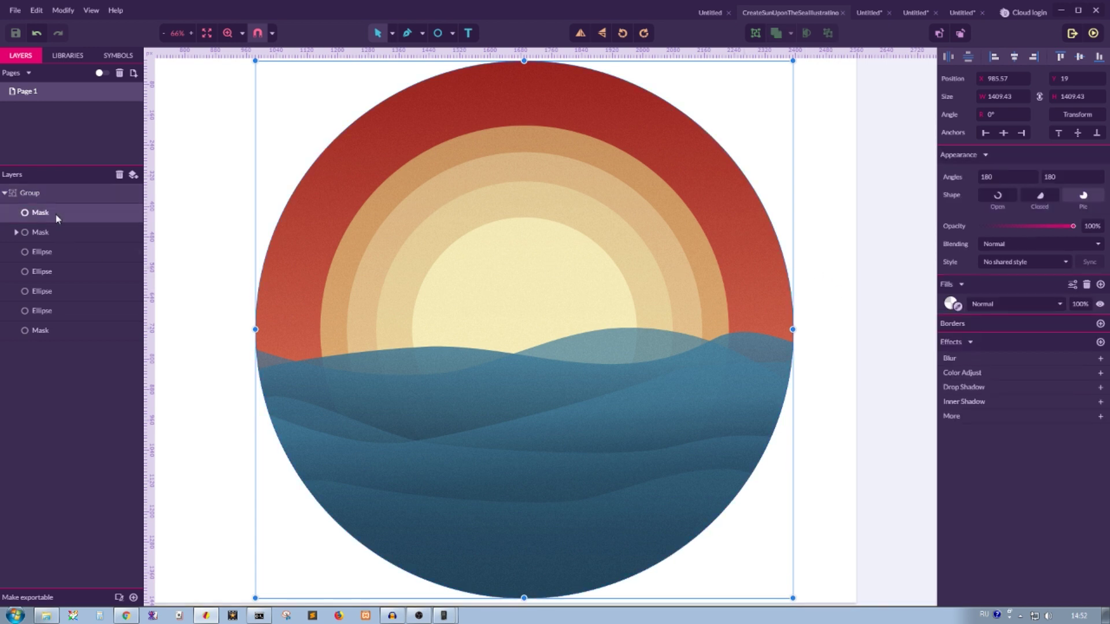
pyautogui.press('Escape')
pyautogui.hotkey('ctrl', '1')
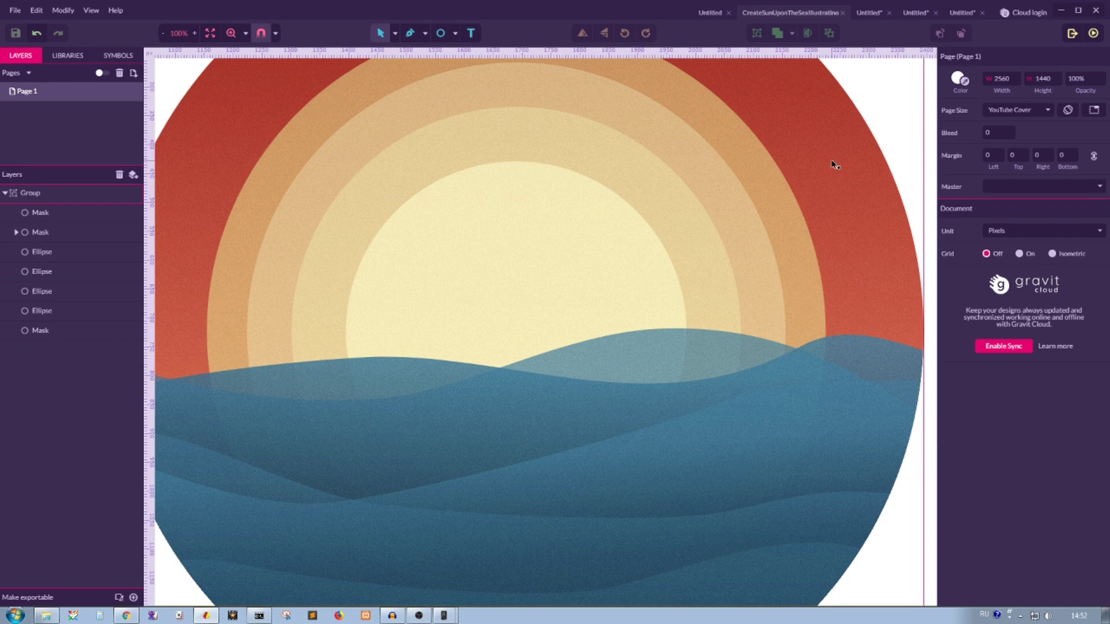
# Drag the Mask layer out of the group so it sits above the Group.
pyautogui.click(40, 217)
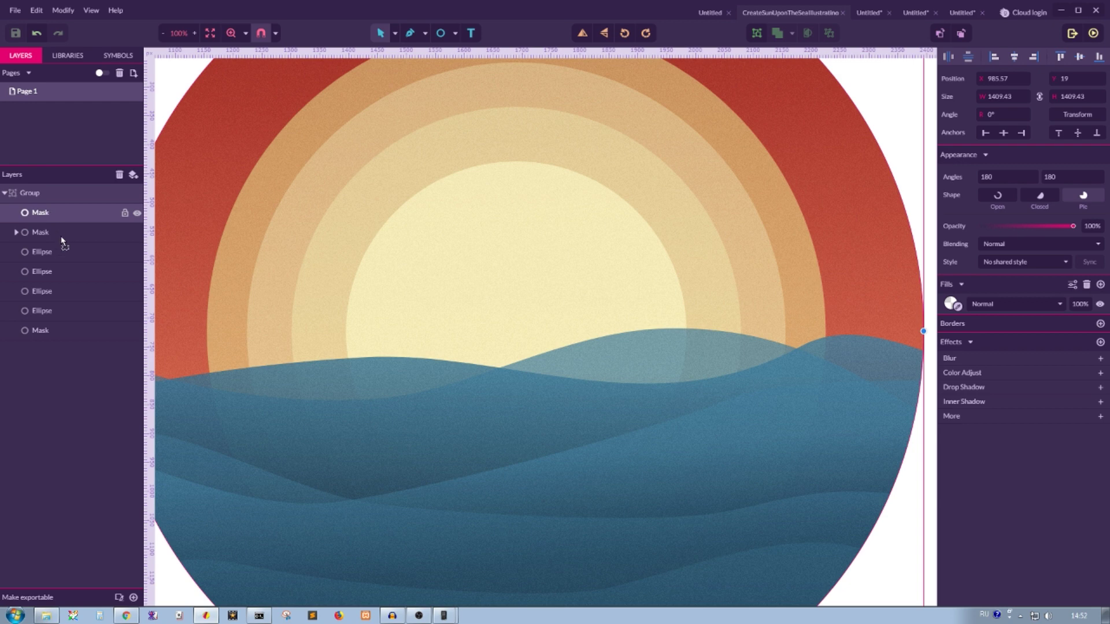
pyautogui.moveTo(56, 272); pyautogui.dragTo(54, 248)
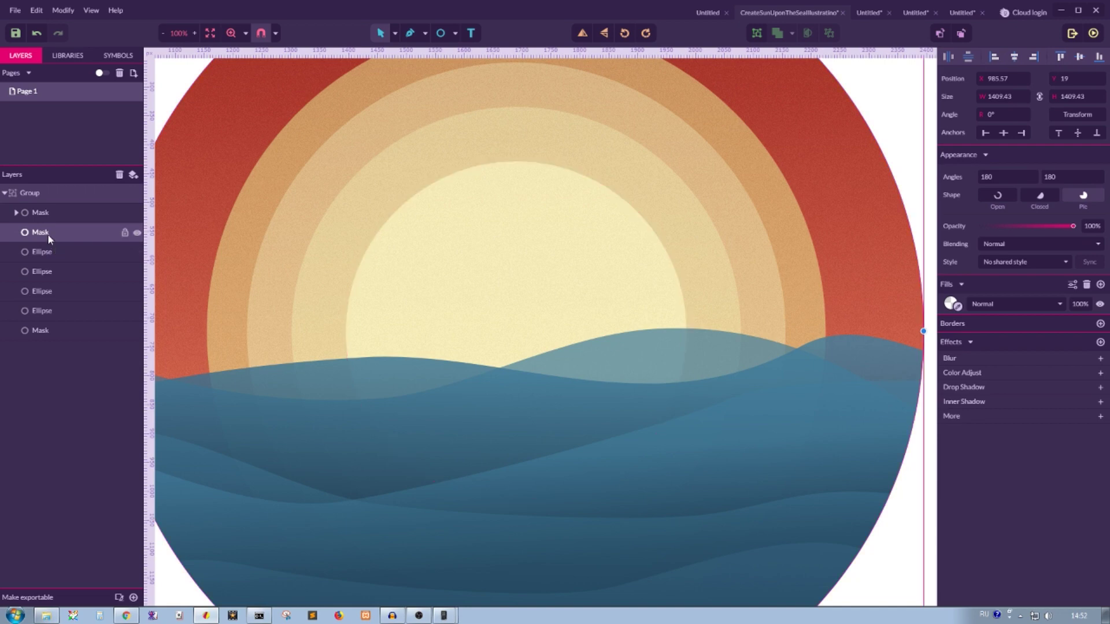
pyautogui.moveTo(43, 292); pyautogui.dragTo(47, 299)
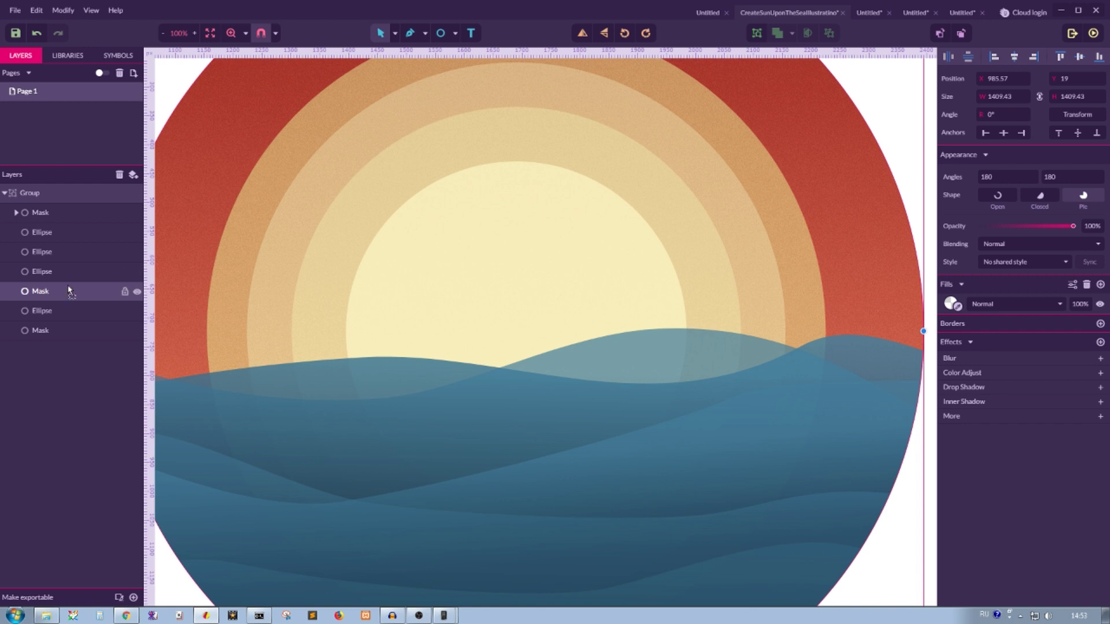
pyautogui.moveTo(64, 287); pyautogui.dragTo(63, 183)
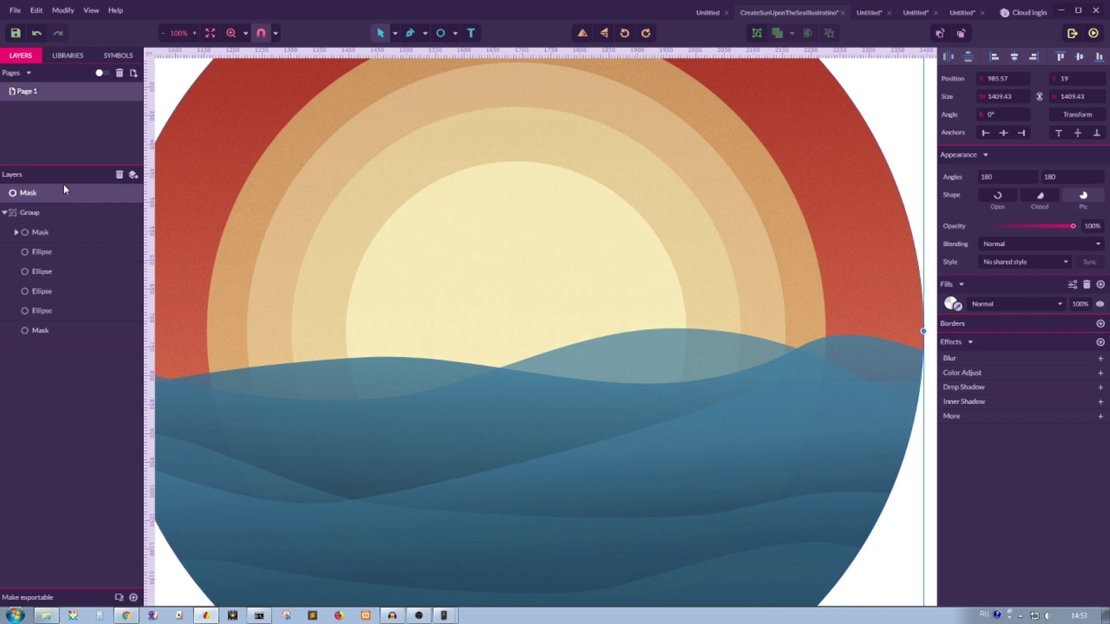
# In the fourth Untitled tab, drag the noise Ellipse layer beneath the five Path layers.
pyautogui.click(872, 12)
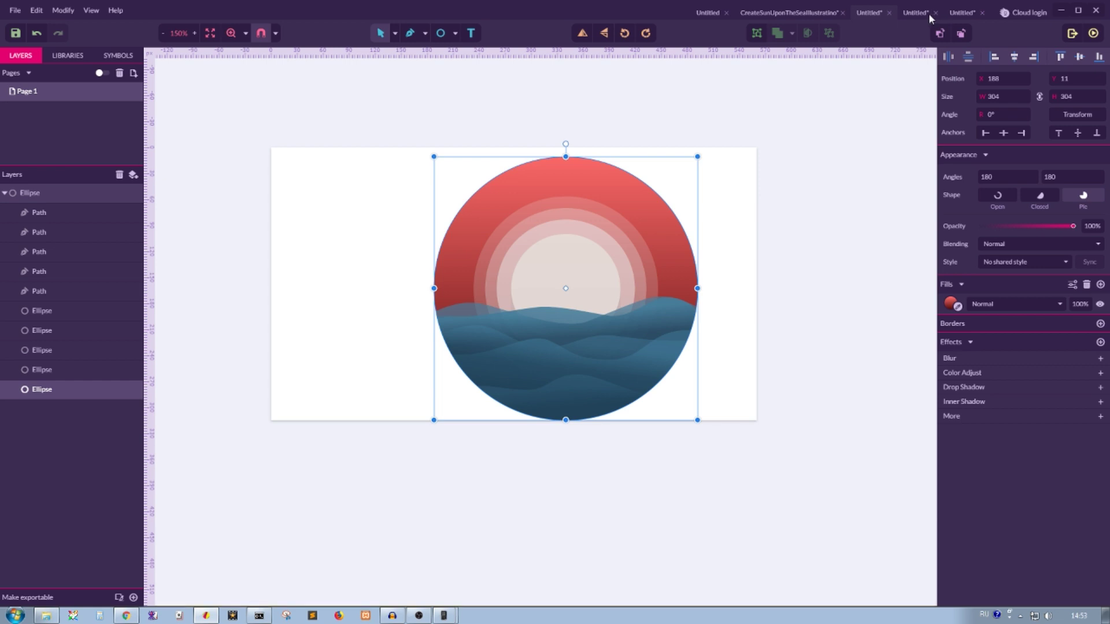
pyautogui.click(929, 13)
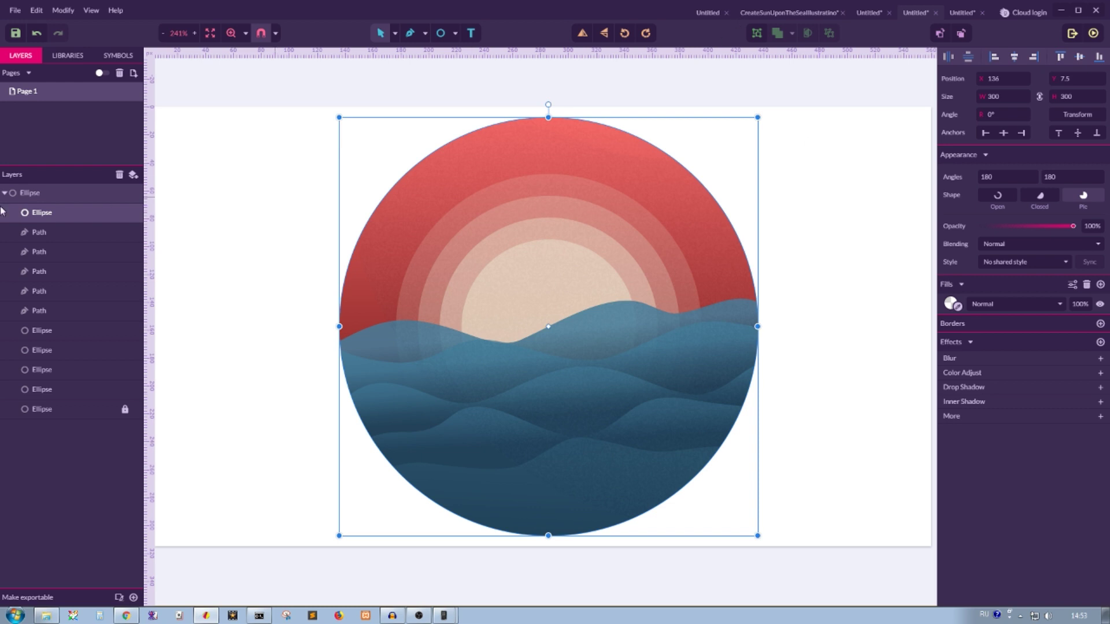
pyautogui.moveTo(49, 215); pyautogui.dragTo(58, 325)
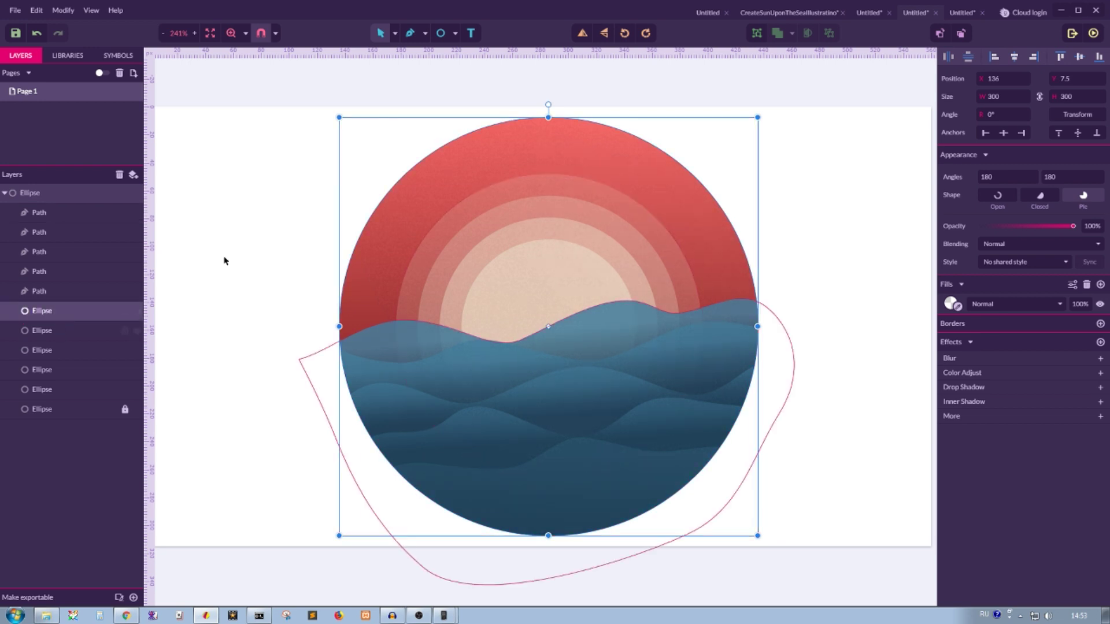
pyautogui.click(290, 334)
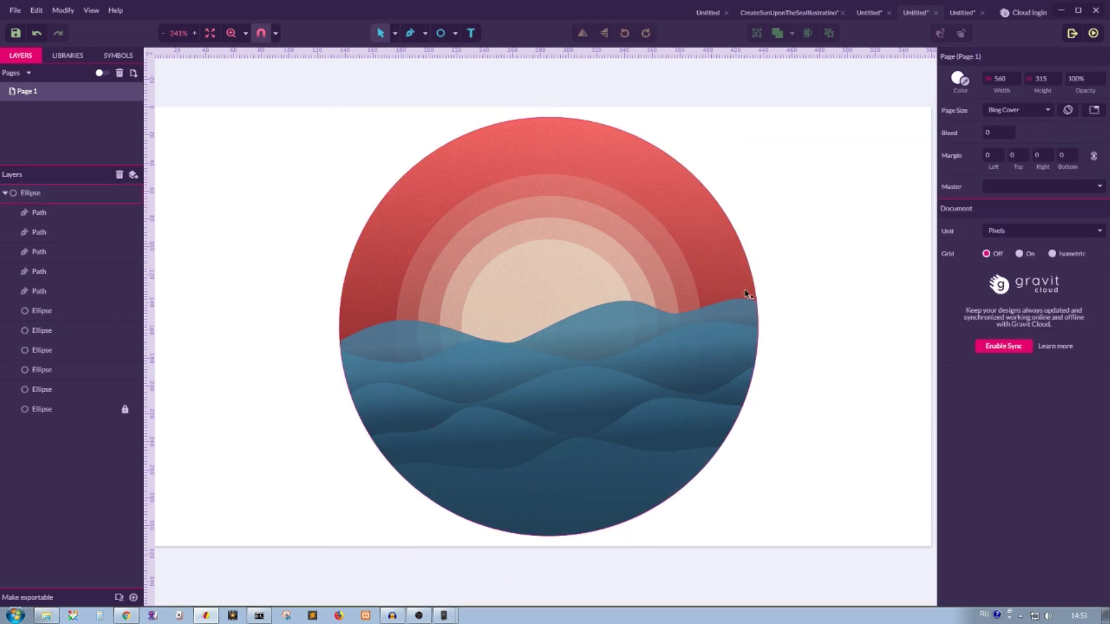